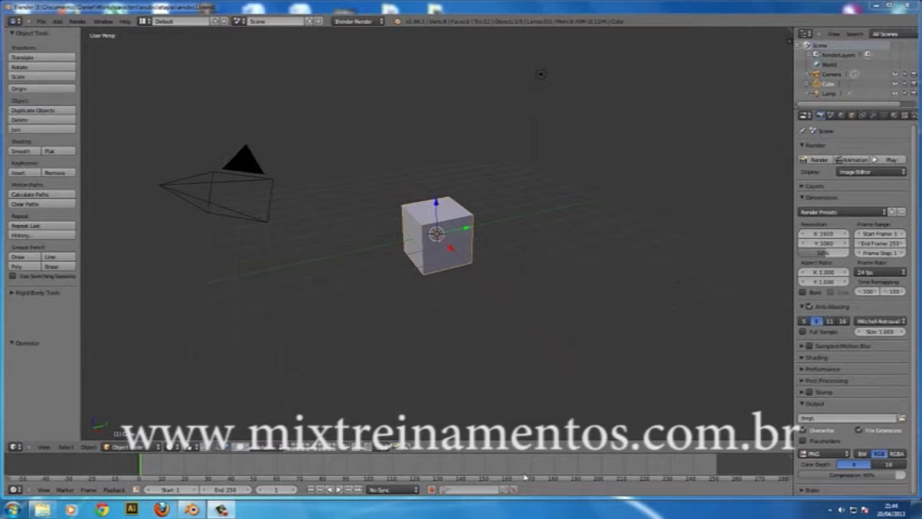
Bring up the splash screen with the version information and dismiss it
click(399, 22)
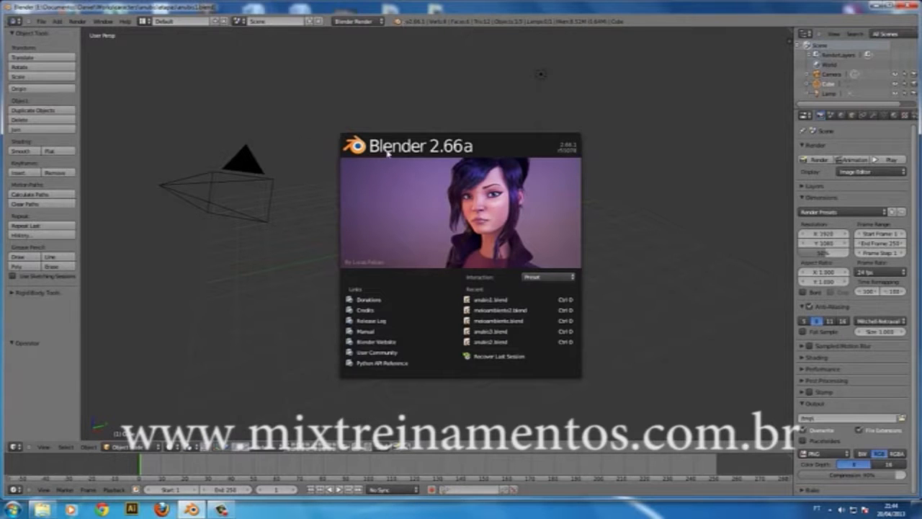
click(382, 100)
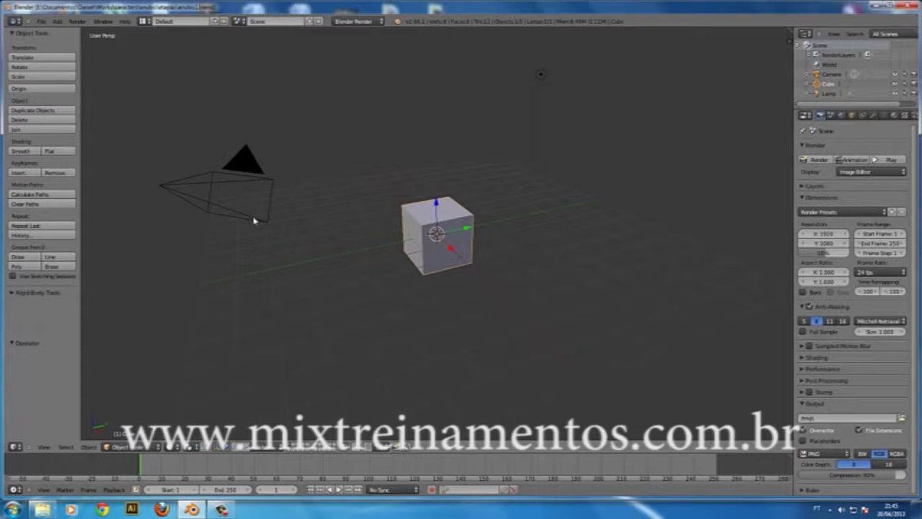
Select the camera, the cube and the lamp one after another, finishing with the cube selected
right_click(180, 182)
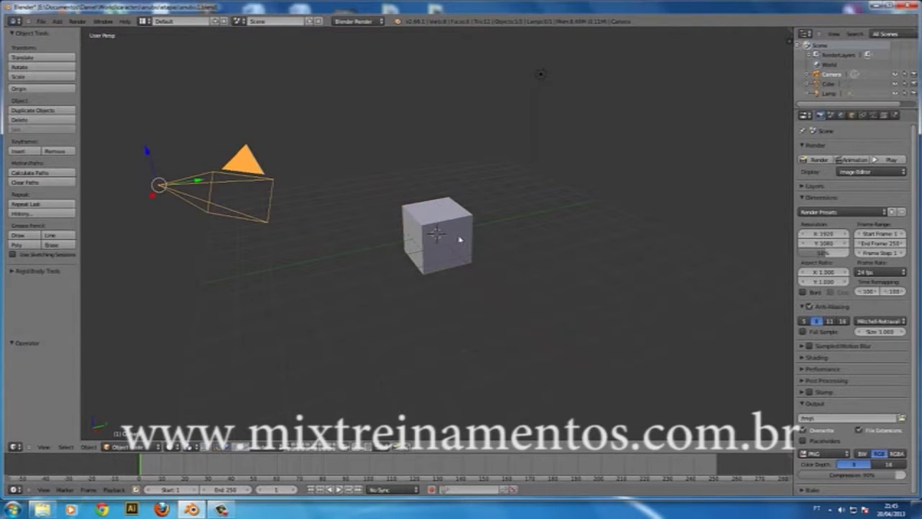
right_click(460, 238)
right_click(550, 74)
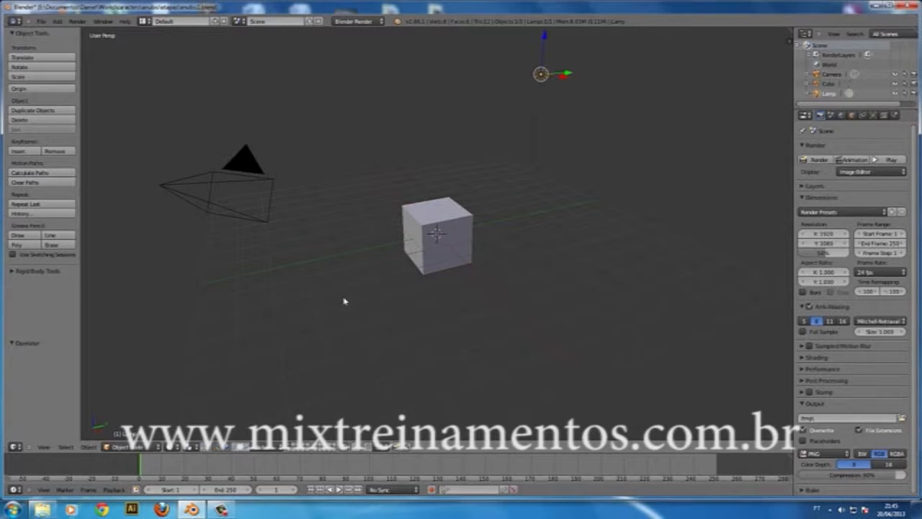
right_click(401, 251)
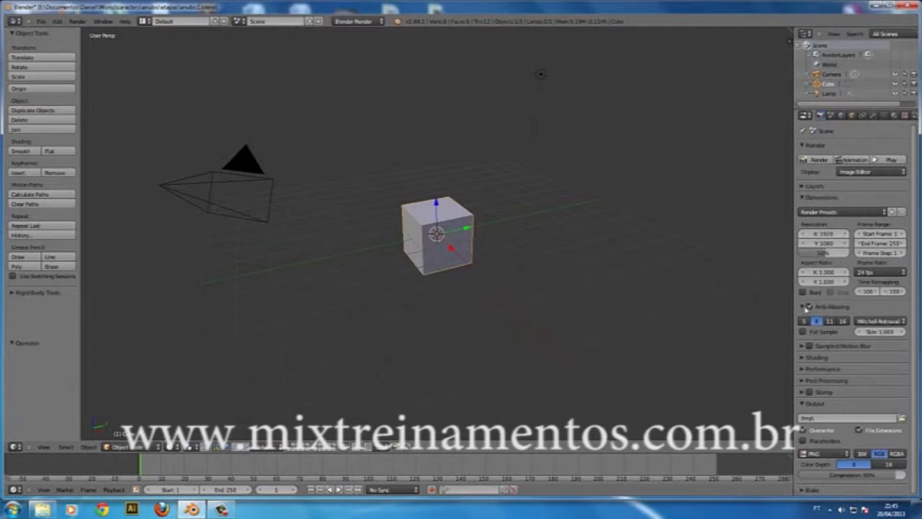
Look through the cube's material and texture properties, finishing on its modifier properties
click(894, 116)
click(905, 115)
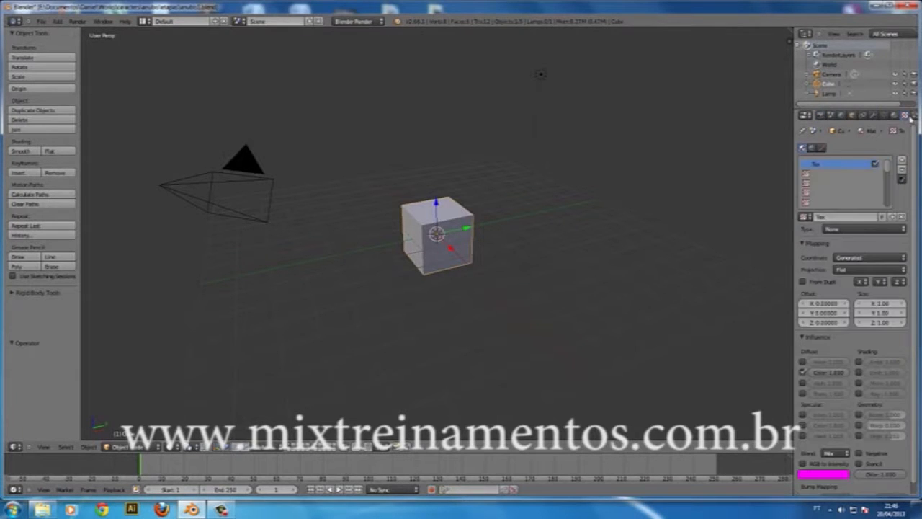
click(913, 115)
click(870, 117)
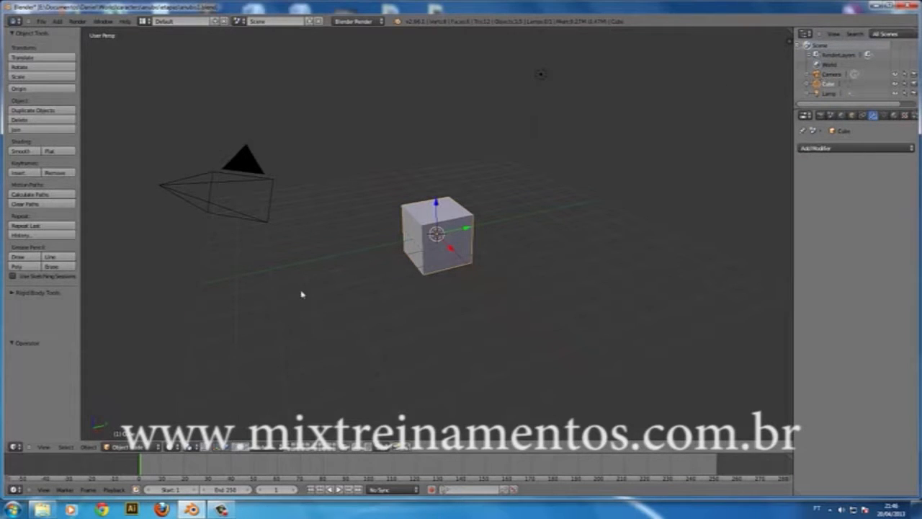
click(41, 21)
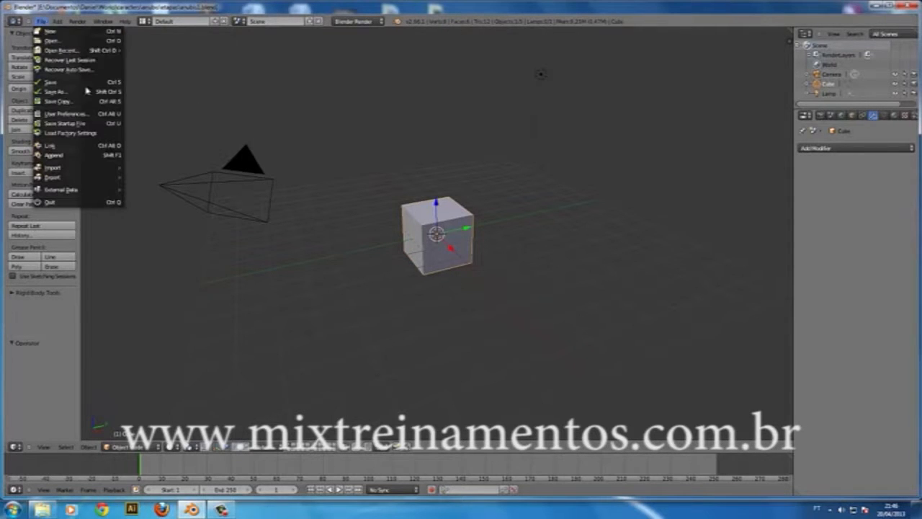
click(64, 24)
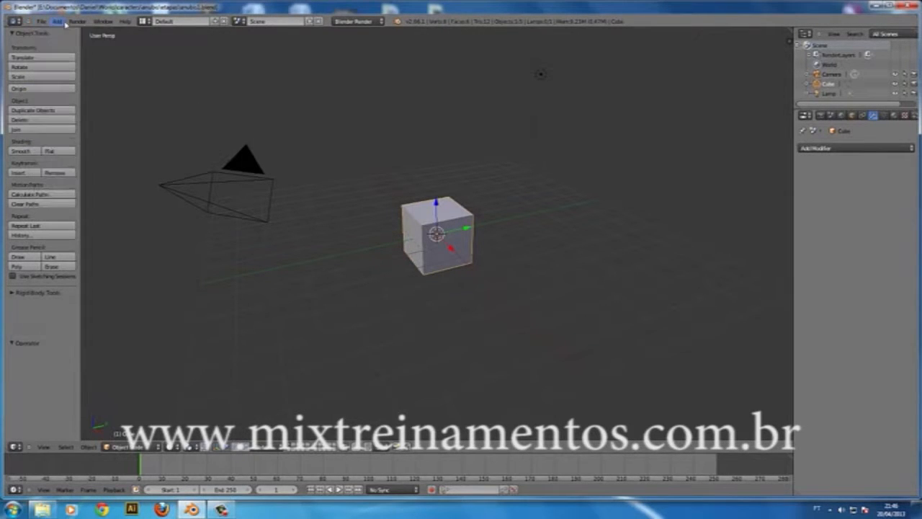
click(41, 21)
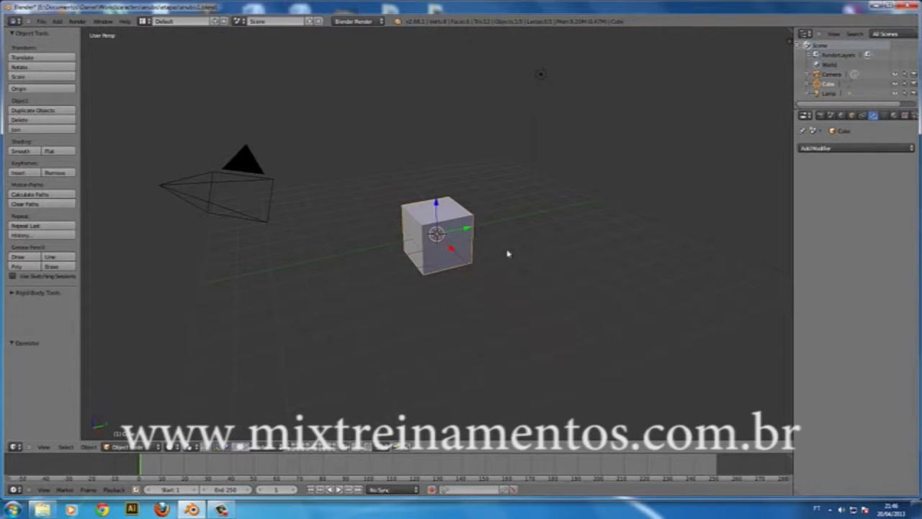
Examine the cube, camera and lamp in the 3D view from different sides and distances
middle_drag(616, 249, 356, 257)
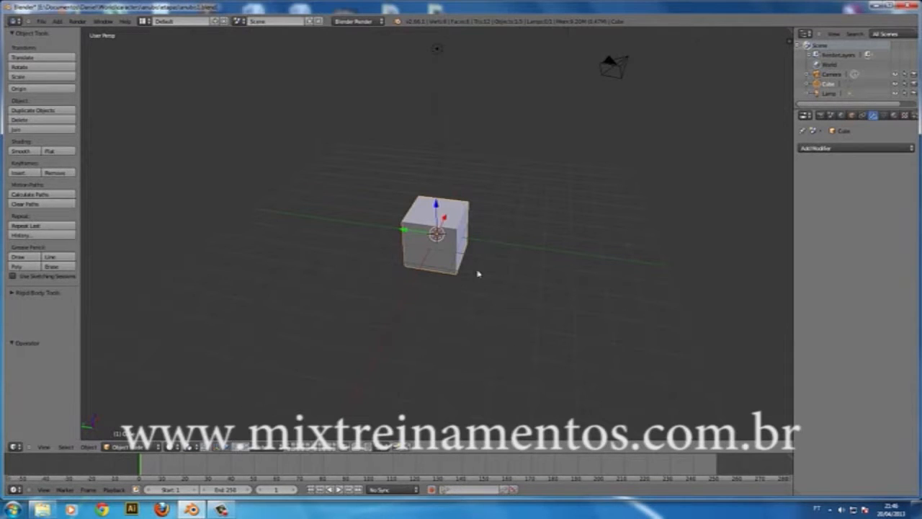
shift+middle_drag(474, 199, 562, 252)
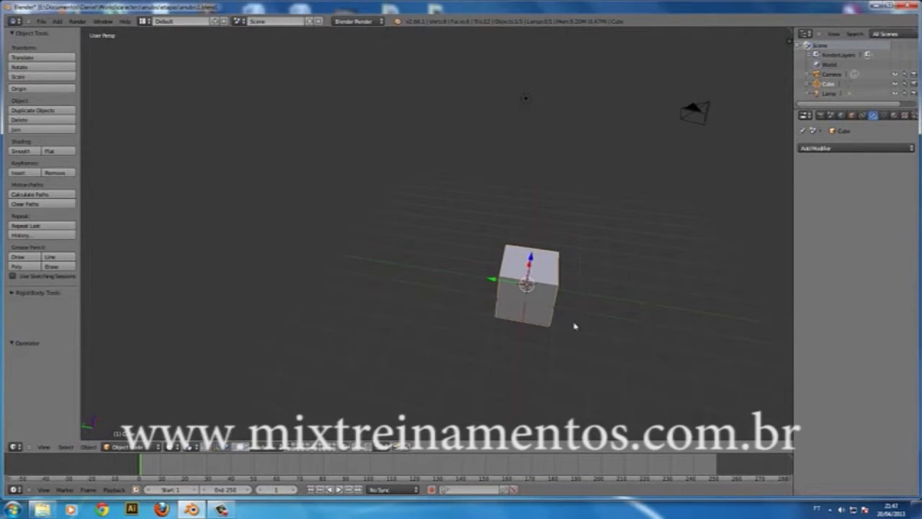
scroll(574, 323, up, 8)
scroll(574, 326, down, 8)
scroll(548, 303, up, 6)
scroll(522, 302, down, 6)
scroll(522, 301, down, 5)
scroll(564, 318, up, 4)
middle_drag(558, 318, 610, 296)
middle_drag(523, 269, 434, 323)
scroll(434, 324, up, 3)
scroll(436, 326, down, 4)
scroll(435, 326, up, 3)
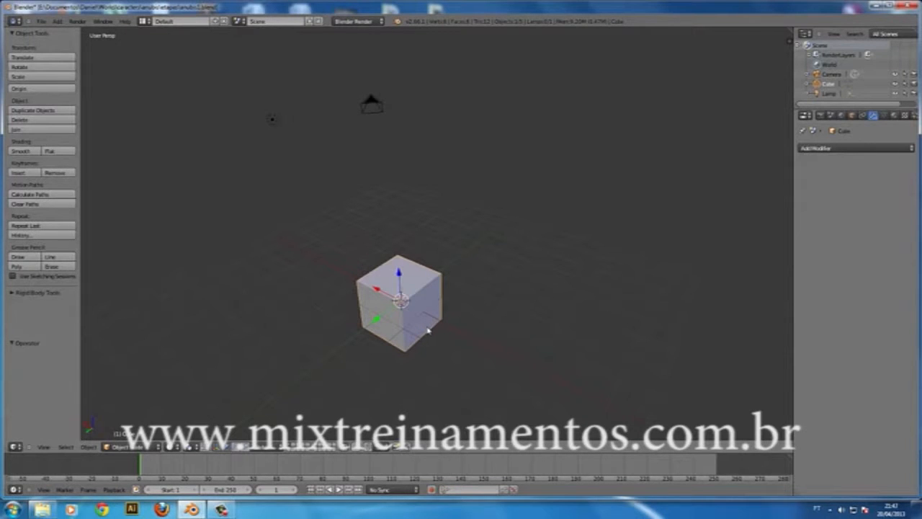
middle_drag(430, 274, 533, 347)
middle_drag(563, 344, 499, 250)
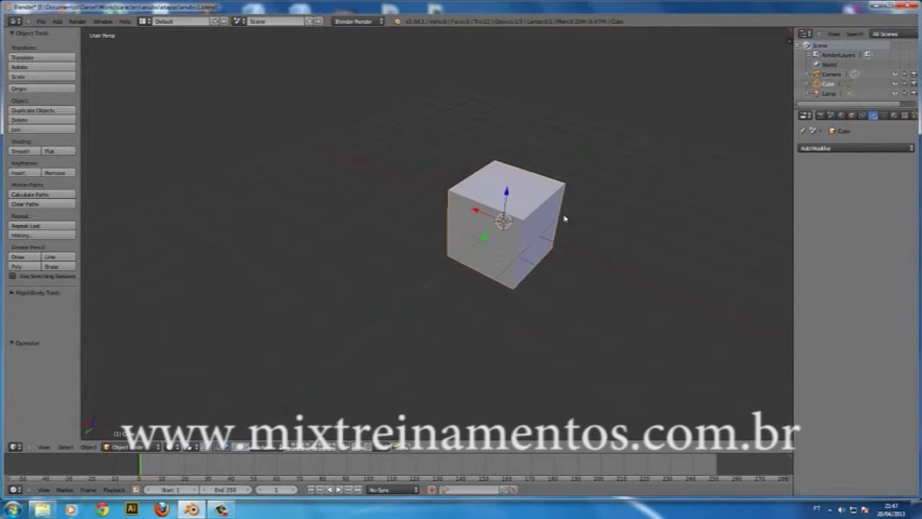
Display the cube in wireframe and inspect it from several angles
key(z)
middle_drag(564, 228, 437, 206)
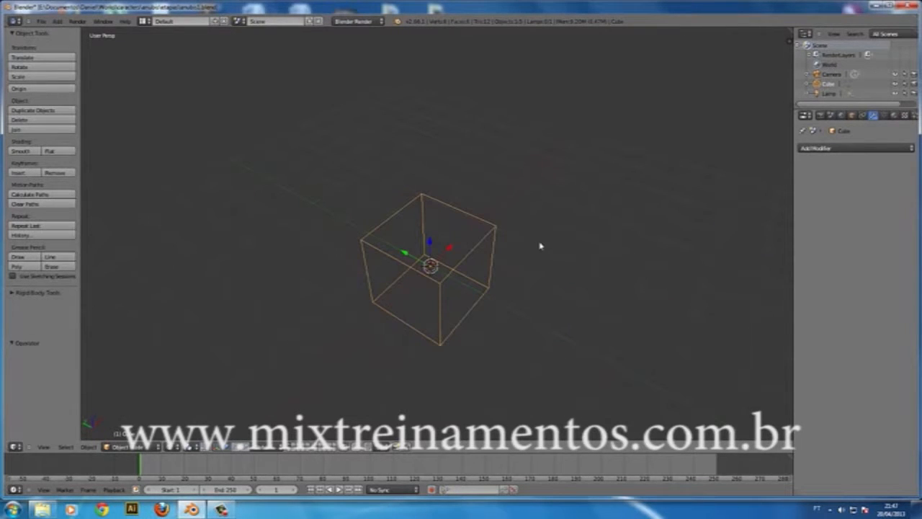
middle_drag(542, 292, 490, 283)
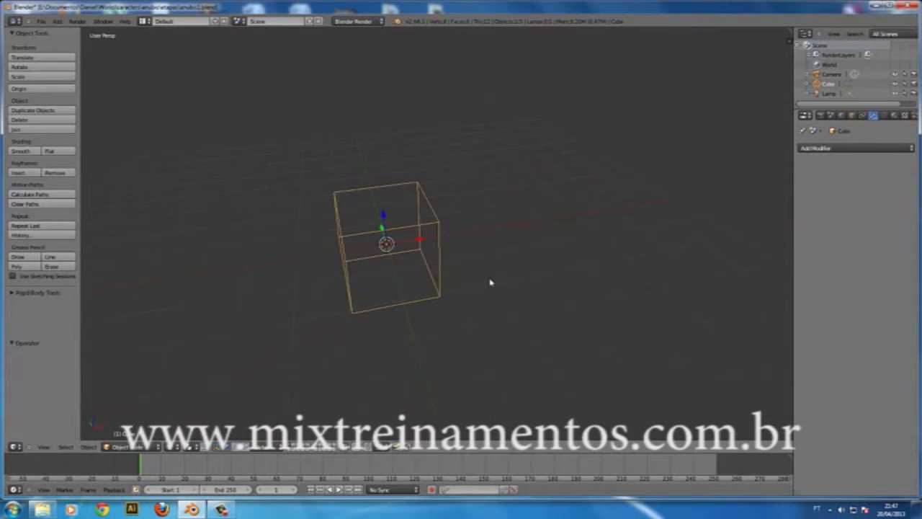
middle_drag(422, 246, 450, 244)
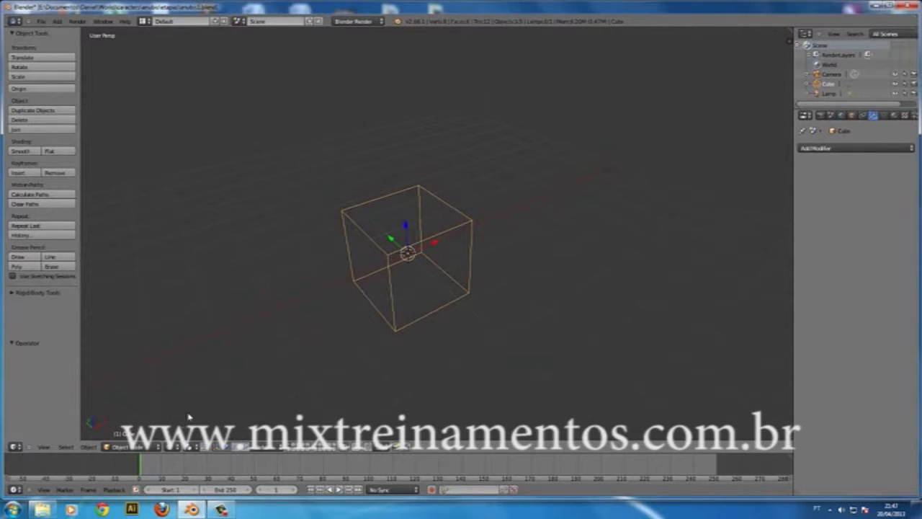
Set the viewport shading to Solid and view the whole scene around the cube
click(176, 447)
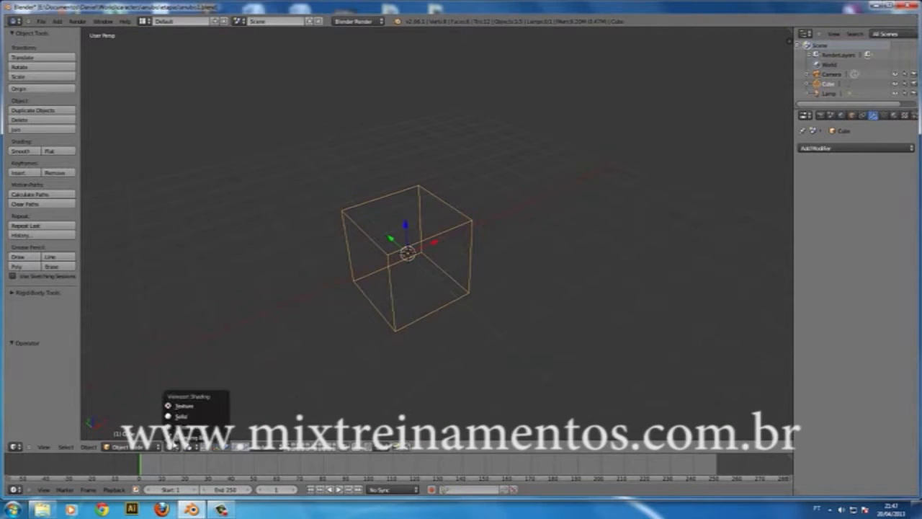
click(184, 416)
click(176, 446)
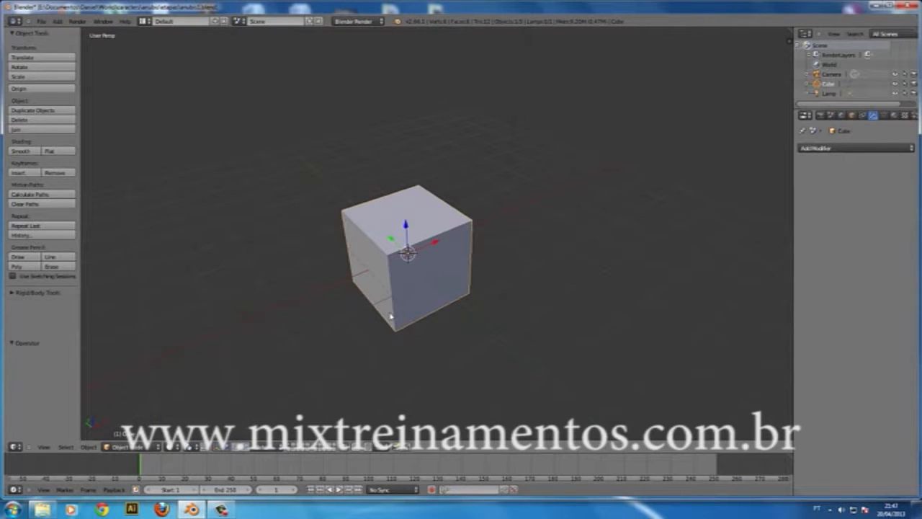
scroll(490, 325, down, 4)
mouse_move(425, 295)
middle_down()
mouse_move(482, 258)
mouse_move(426, 291)
middle_up()
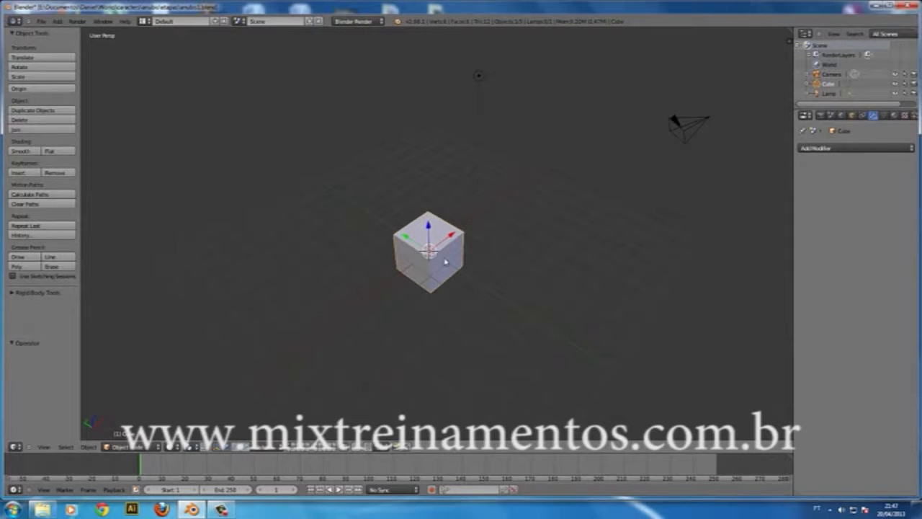
middle_drag(469, 270, 372, 250)
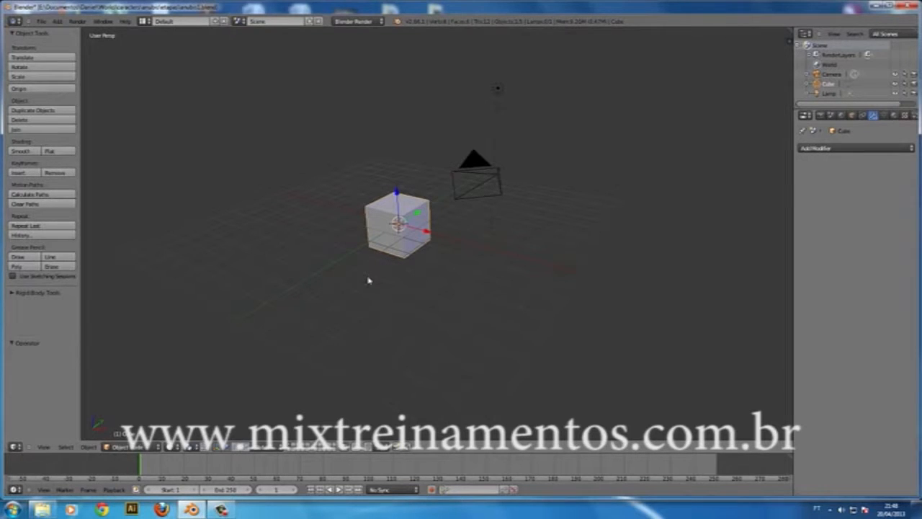
Change the 3D view to orthographic projection and check the cube from the right-side view and from free angles
key(KP_5)
middle_drag(379, 270, 585, 278)
mouse_move(521, 260)
middle_down()
mouse_move(453, 298)
mouse_move(552, 267)
mouse_move(447, 260)
mouse_move(537, 267)
middle_up()
key(KP_3)
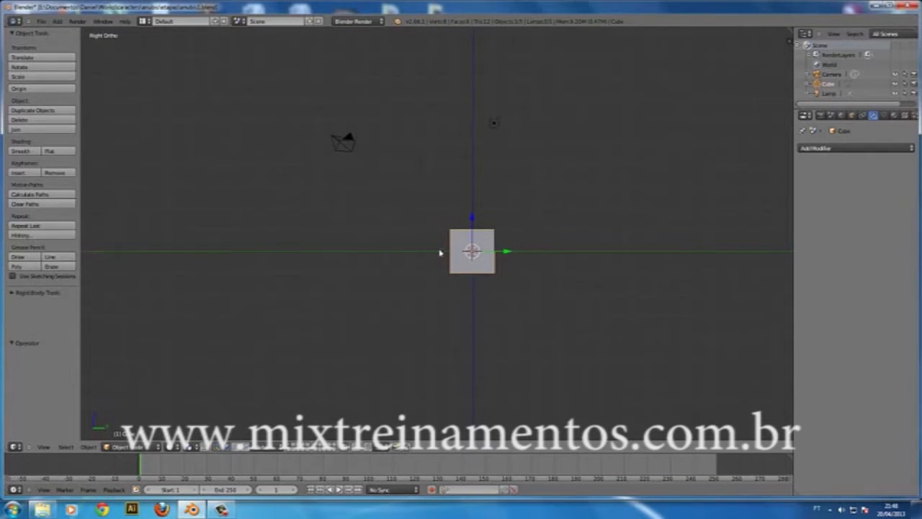
middle_drag(464, 242, 435, 254)
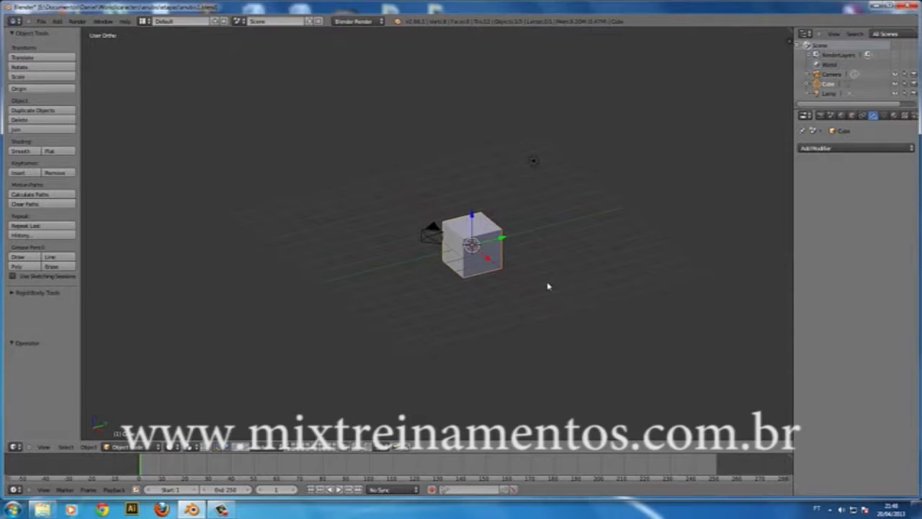
middle_drag(621, 284, 431, 278)
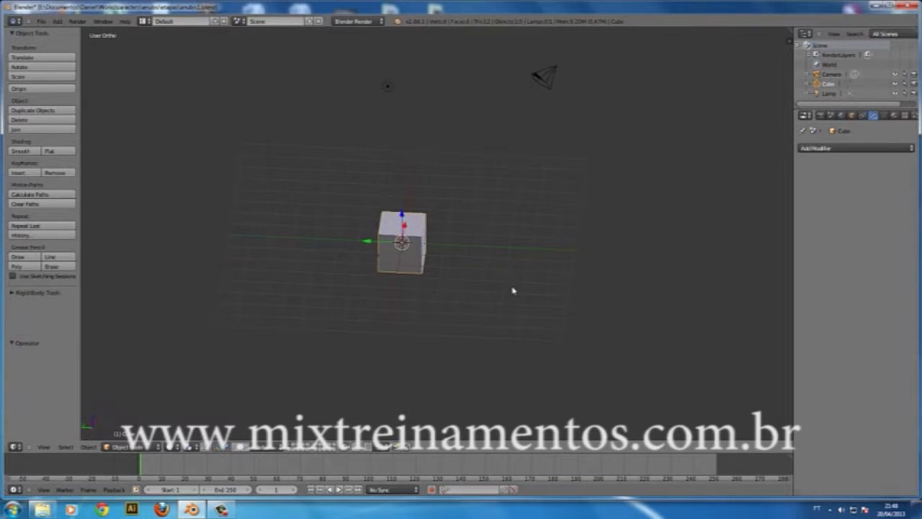
Select the camera and centre the 3D view on it
right_click(550, 85)
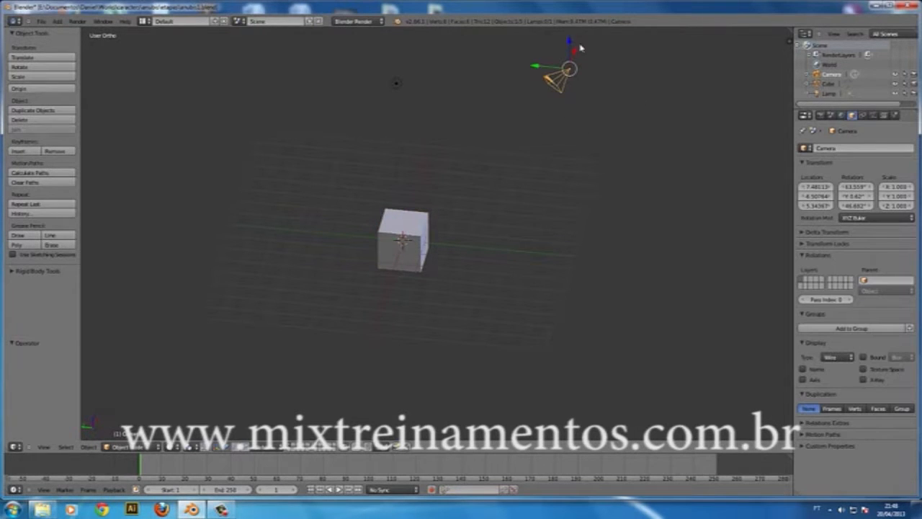
middle_drag(497, 180, 483, 138)
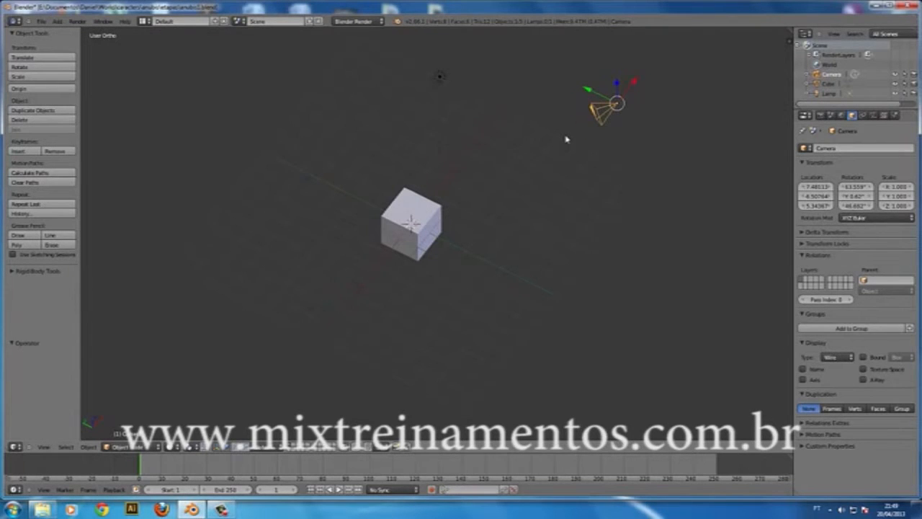
key(KP_Decimal)
middle_drag(564, 272, 435, 272)
scroll(446, 268, down, 17)
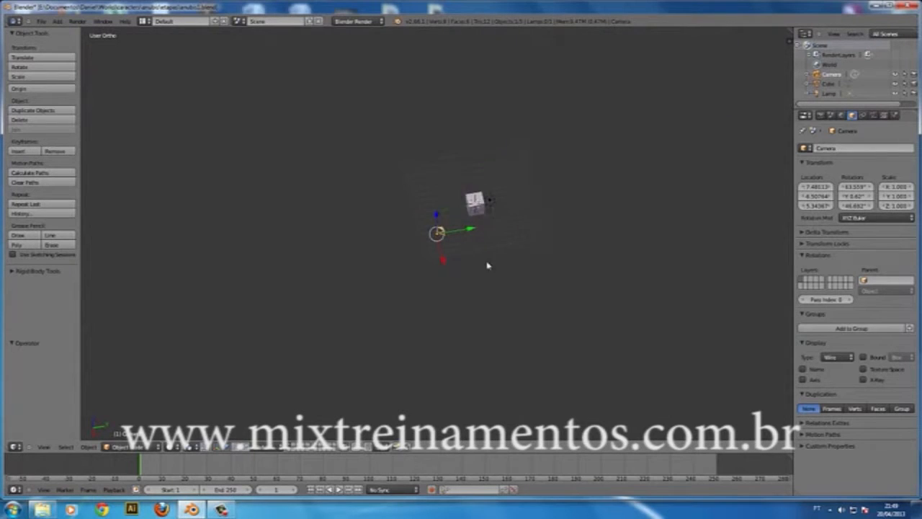
middle_drag(706, 276, 425, 263)
scroll(426, 265, up, 5)
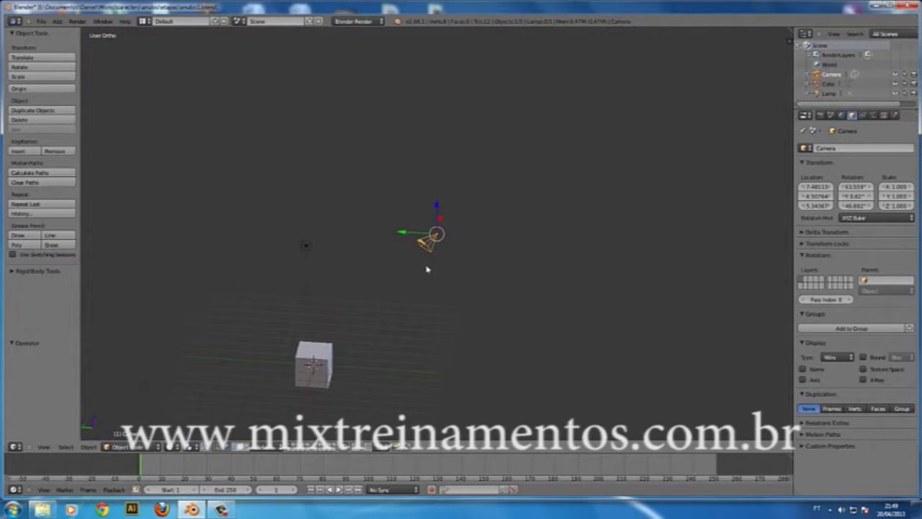
Select the lamp, isolate it in local view, and return to the full scene
right_click(302, 250)
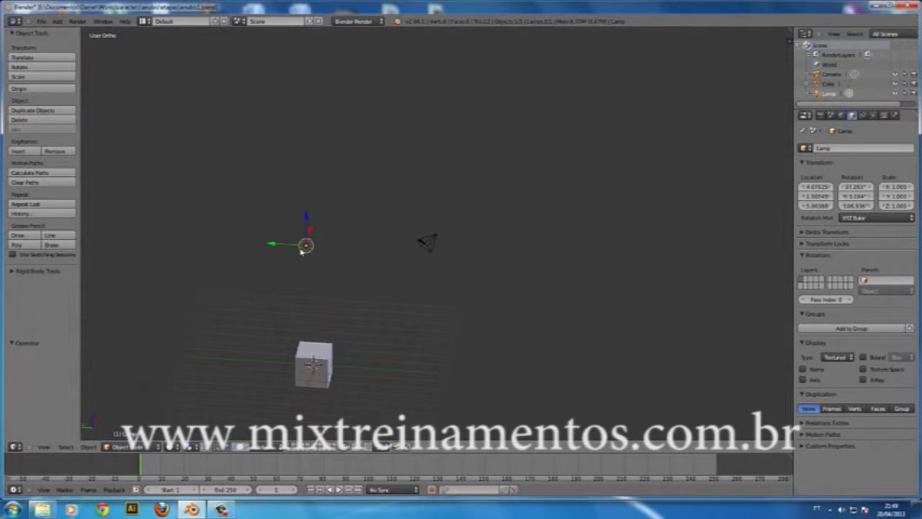
key(KP_Divide)
middle_drag(526, 257, 344, 274)
key(KP_Divide)
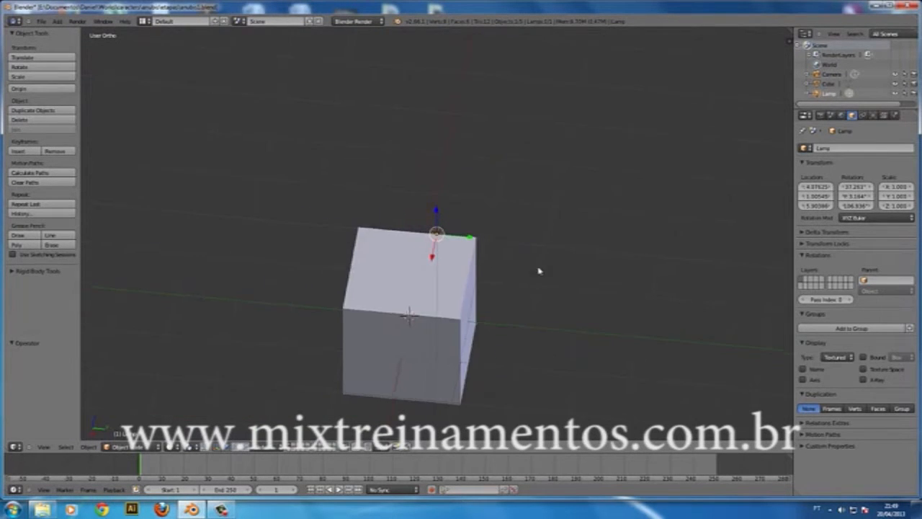
middle_drag(540, 269, 496, 286)
scroll(496, 286, down, 5)
Enter Edit Mode on the cube in wireframe display and select only the far corner vertex of its top face
right_click(499, 258)
key(Tab)
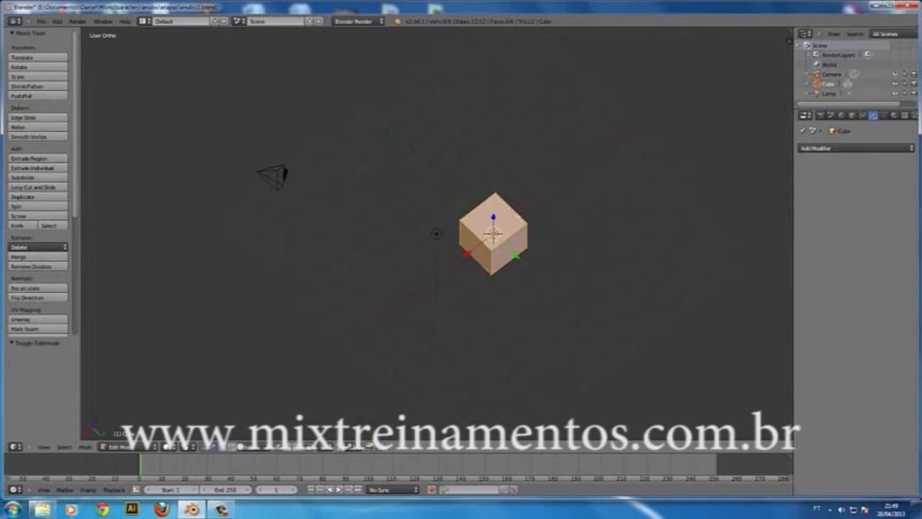
key(a)
key(z)
right_click(495, 194)
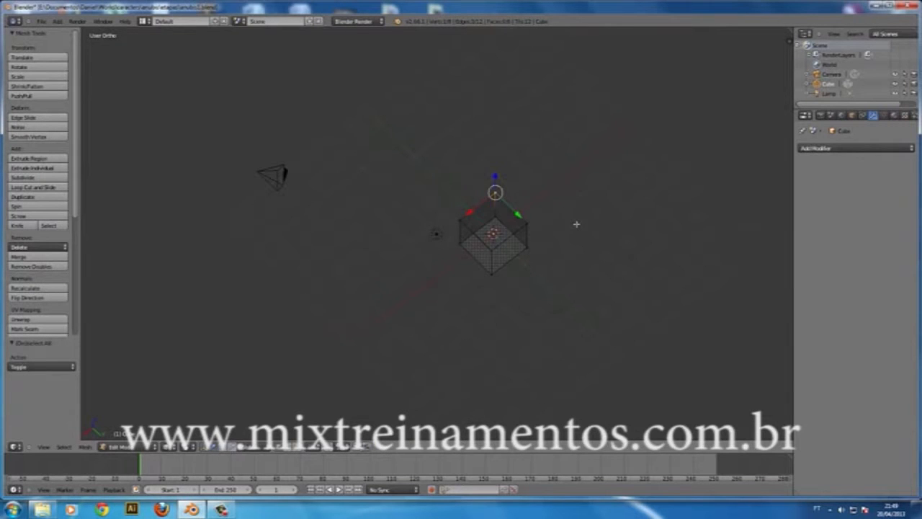
scroll(601, 199, down, 1)
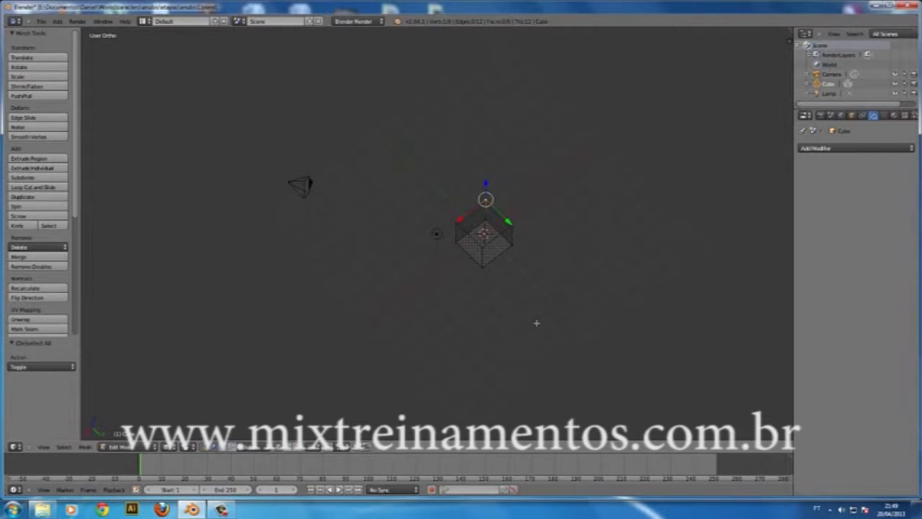
Show the 3D view's properties sidebar and start the Screencast Keys display
key(n)
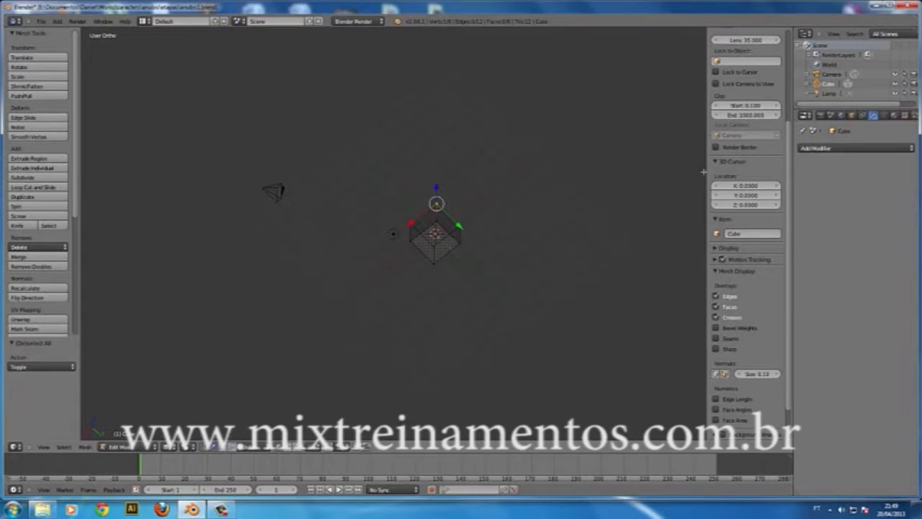
scroll(742, 216, down, 2)
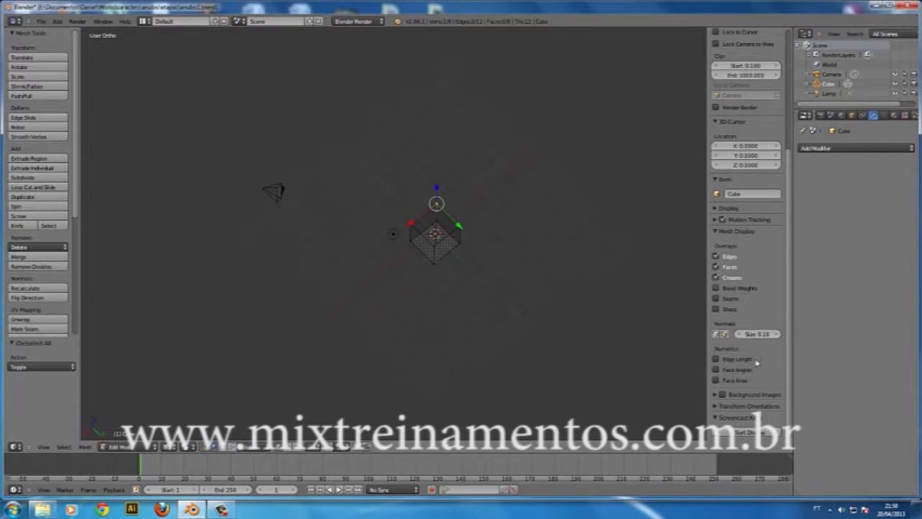
click(726, 432)
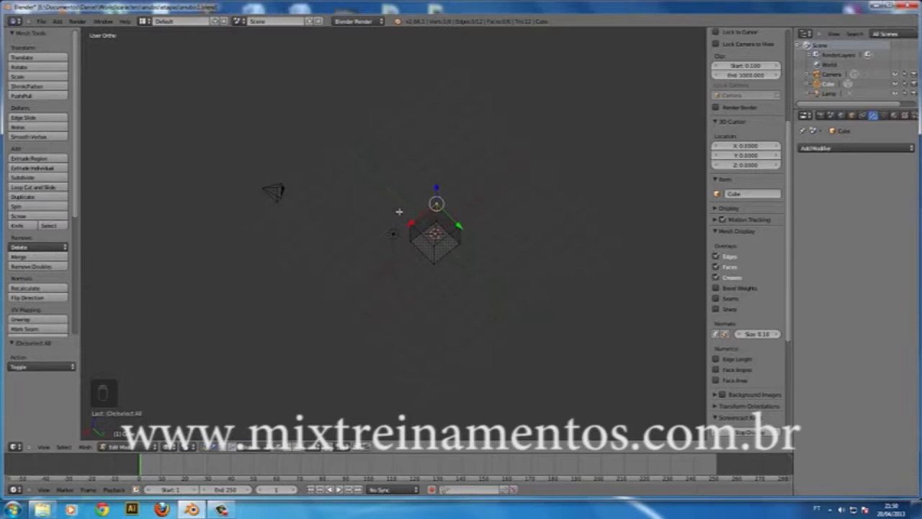
Deselect all of the cube's vertices, return to Object Mode in solid display, and view the cube from above
key(a)
key(b)
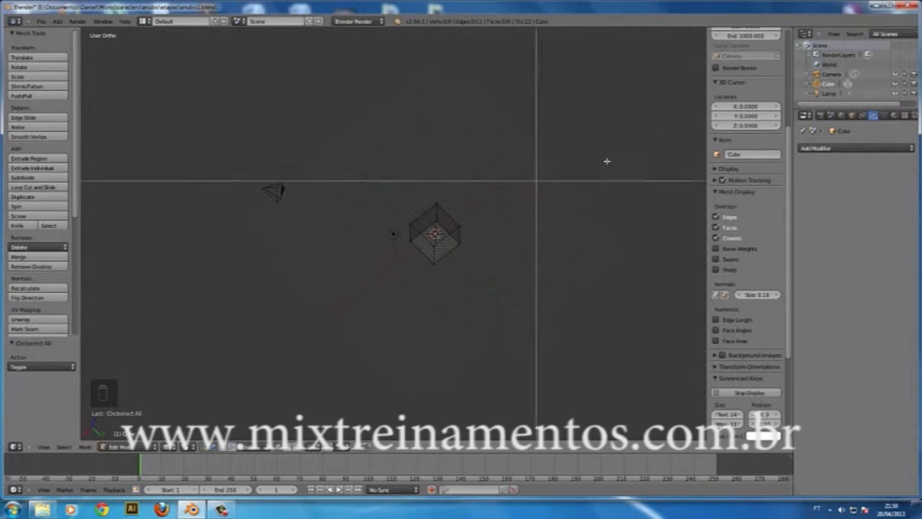
right_click(518, 195)
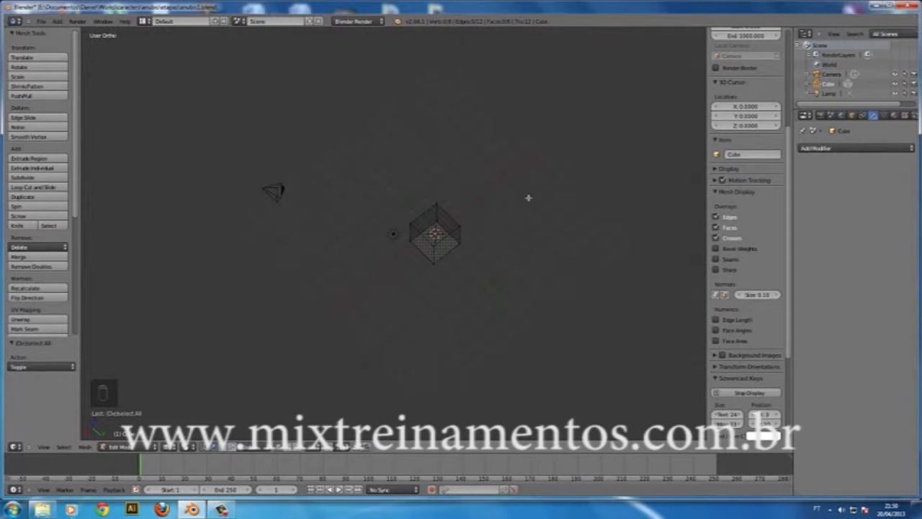
key(Tab)
key(z)
mouse_move(518, 268)
middle_down()
mouse_move(500, 252)
mouse_move(484, 315)
mouse_move(495, 372)
mouse_move(487, 279)
middle_up()
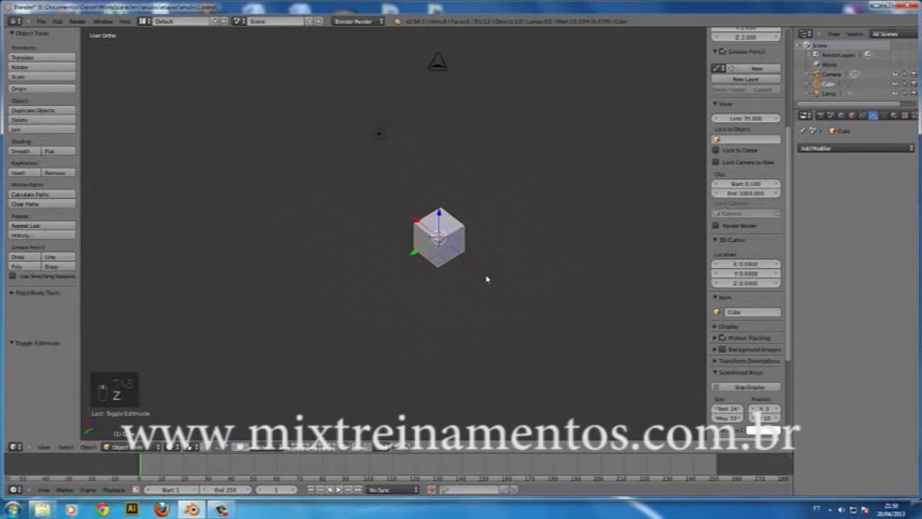
scroll(548, 177, up, 3)
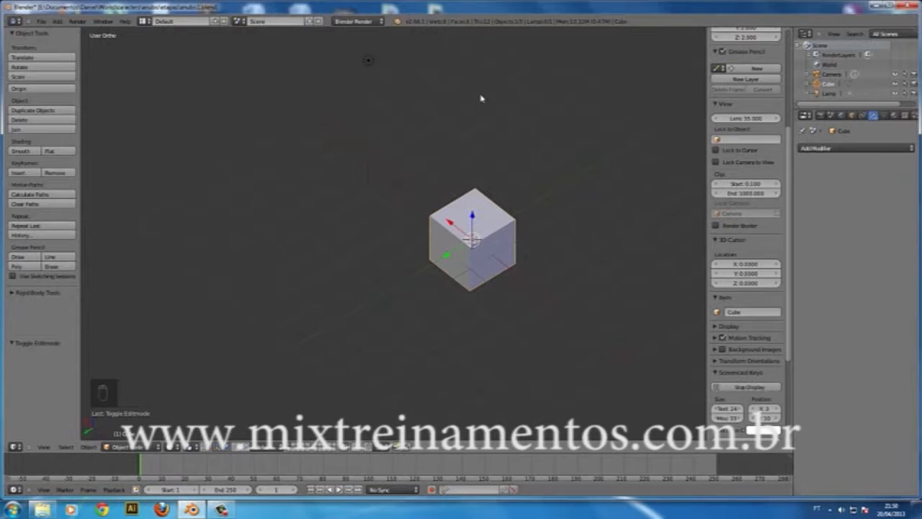
Try moving the whole cube in Object Mode and a single vertex in Edit Mode, cancel both moves, and return to Object Mode
key(g)
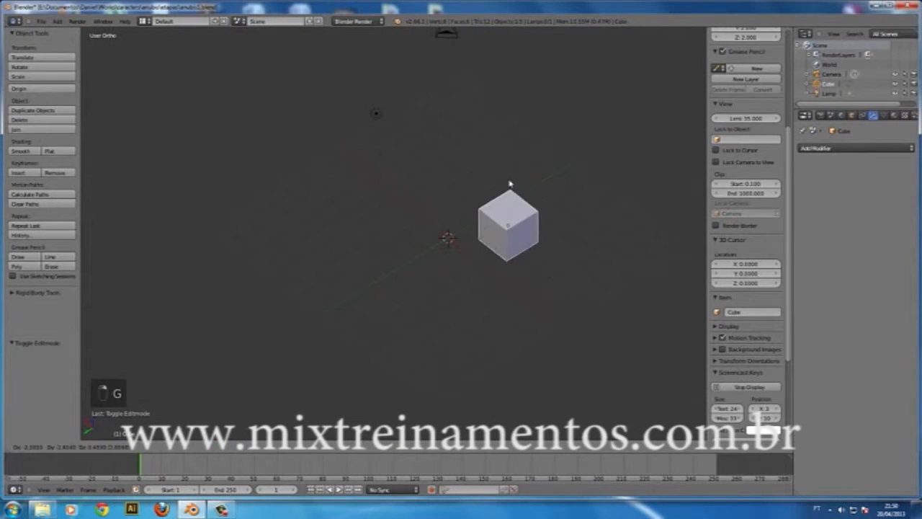
right_click(510, 231)
key(Tab)
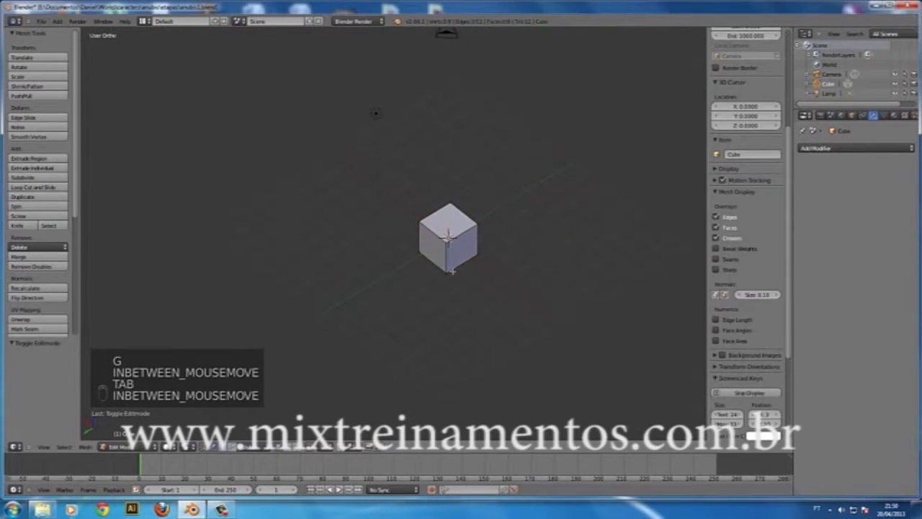
right_click(438, 255)
key(g)
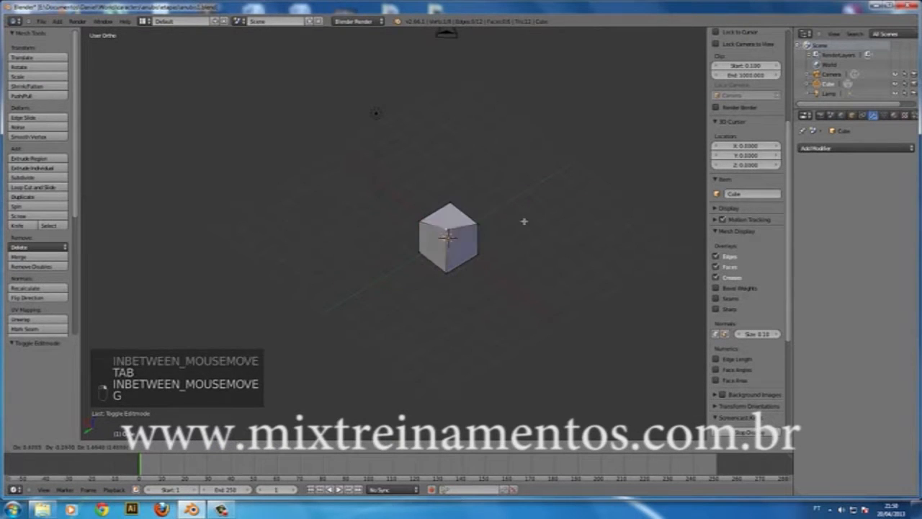
right_click(493, 212)
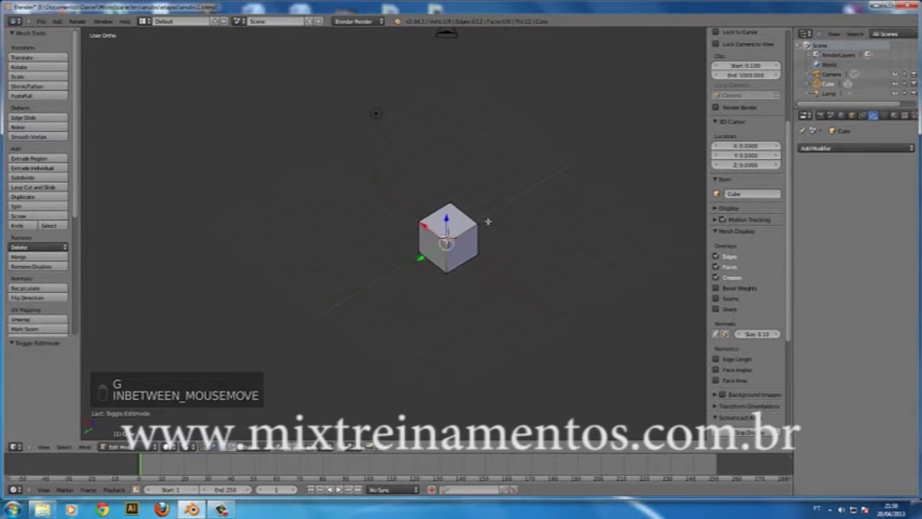
key(Tab)
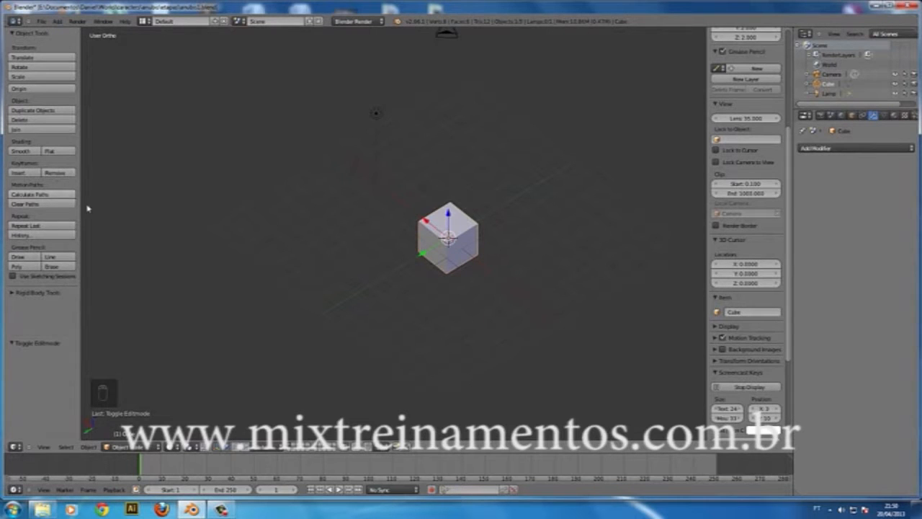
Hide and show the tool shelf and the properties sidebar, and look into the sidebar's Display settings
key(t)
key(t)
key(t)
key(t)
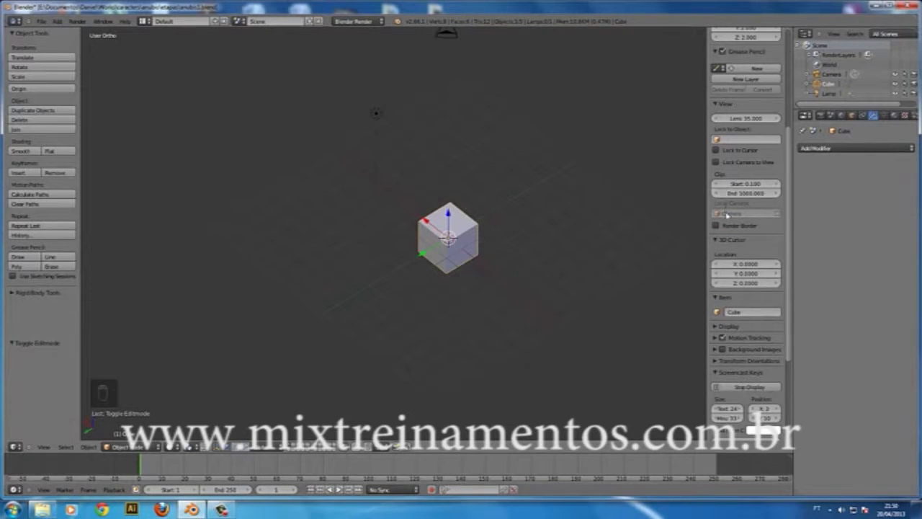
key(n)
key(n)
key(n)
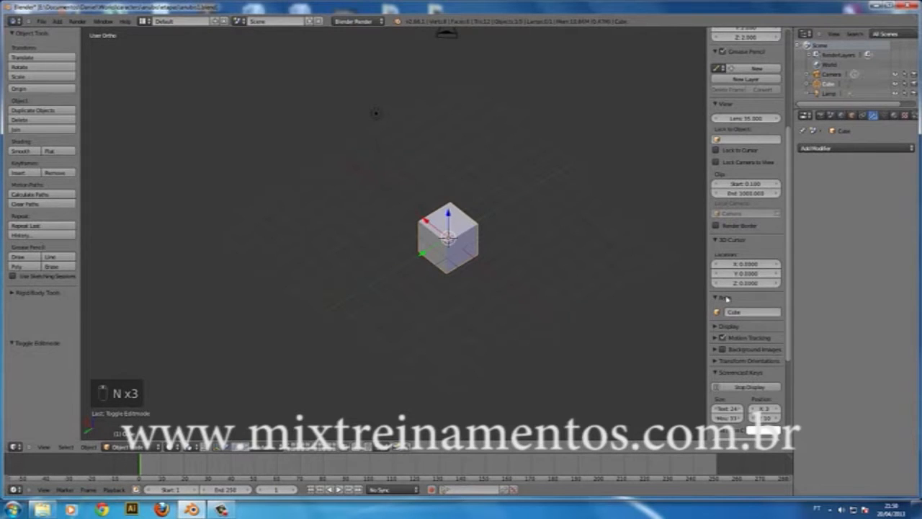
click(719, 329)
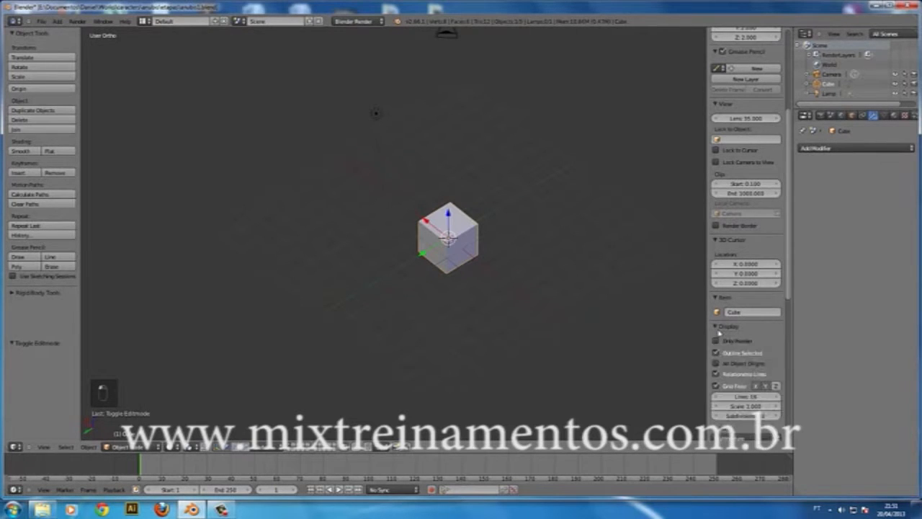
click(718, 329)
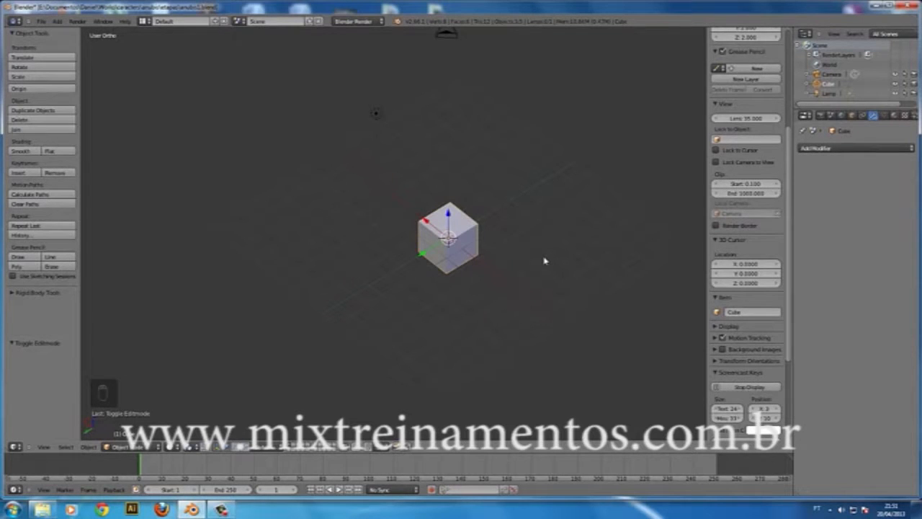
Move the cube freely by about 1.86 in X, -0.15 in Y and 3.22 in Z
middle_drag(468, 276, 500, 259)
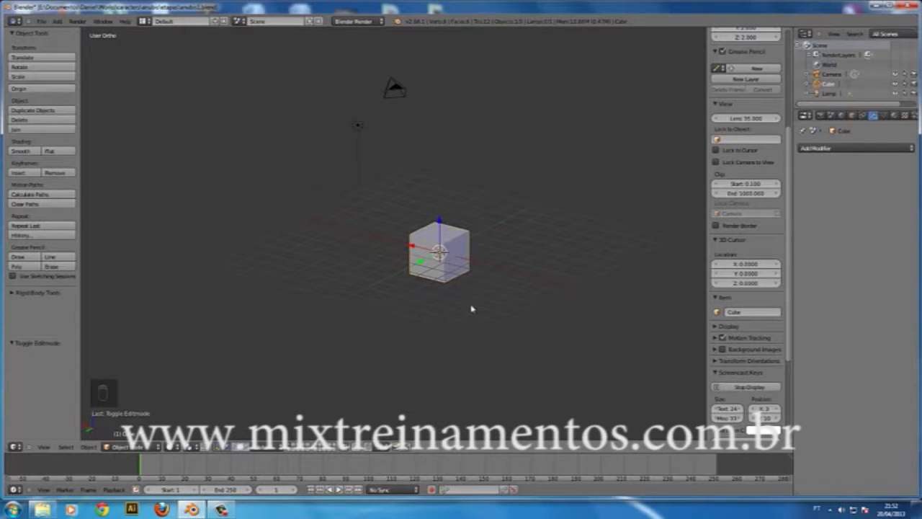
key(g)
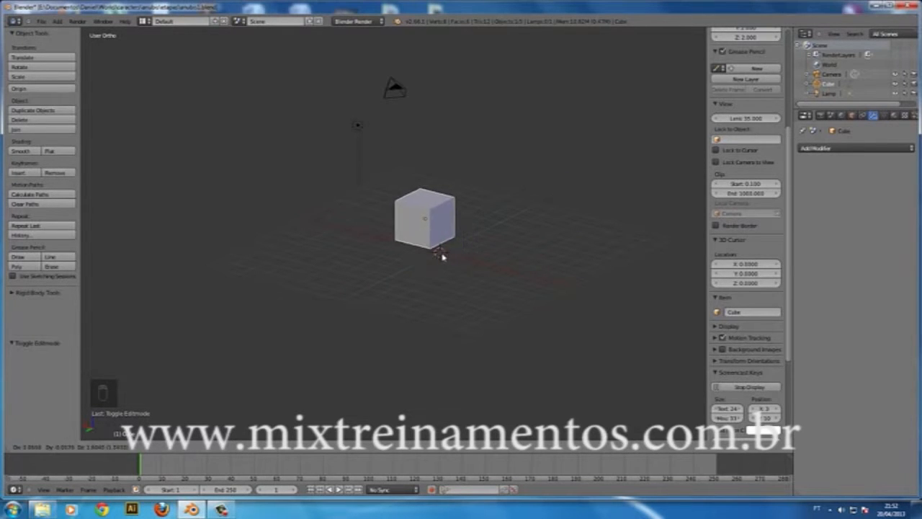
click(428, 219)
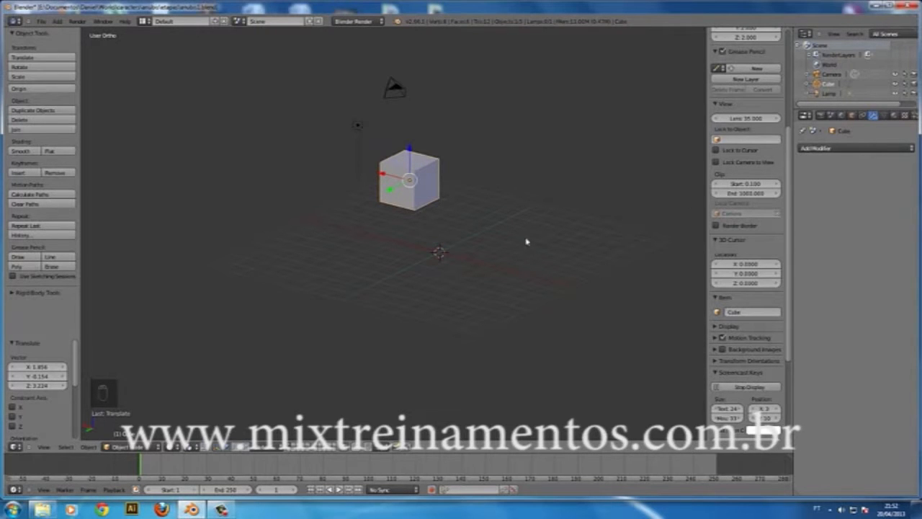
Try rotating and scaling the cube freely, cancelling each transform
key(r)
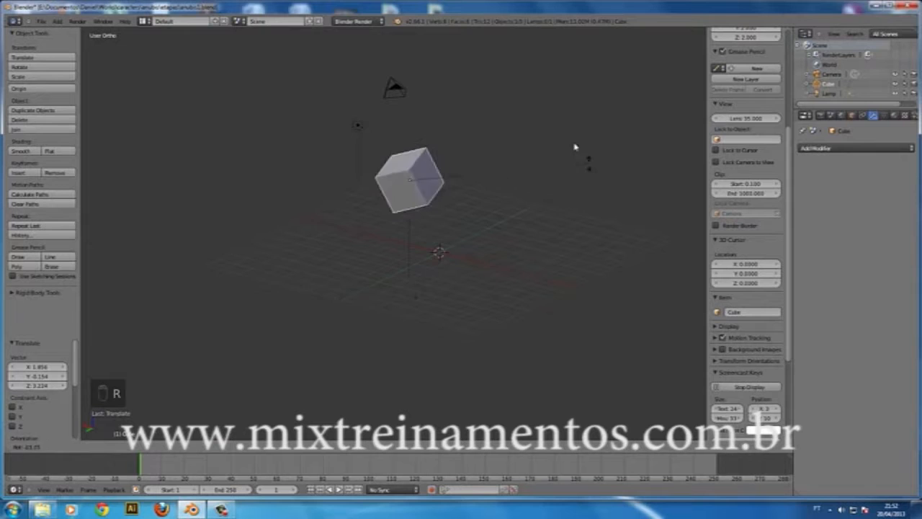
right_click(586, 187)
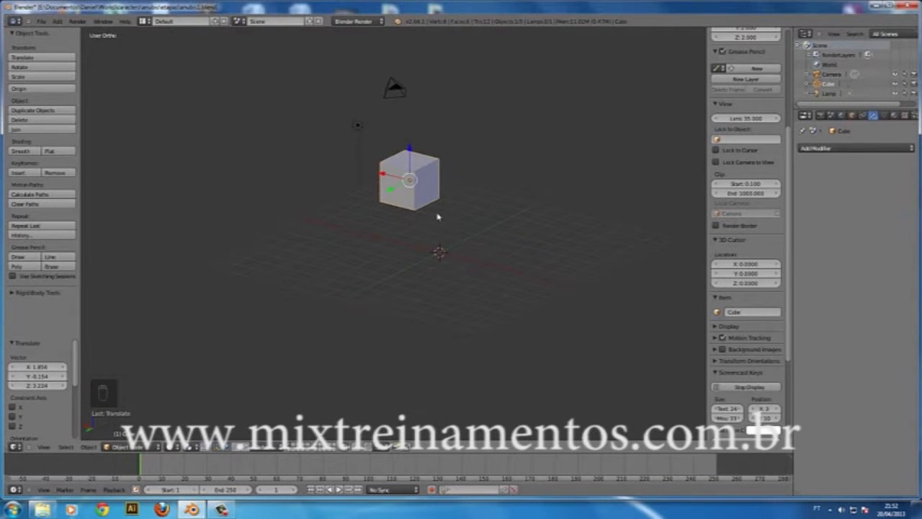
key(s)
right_click(549, 336)
Try moving the cube along the global Y axis and along the global X axis, and cancel
key(g)
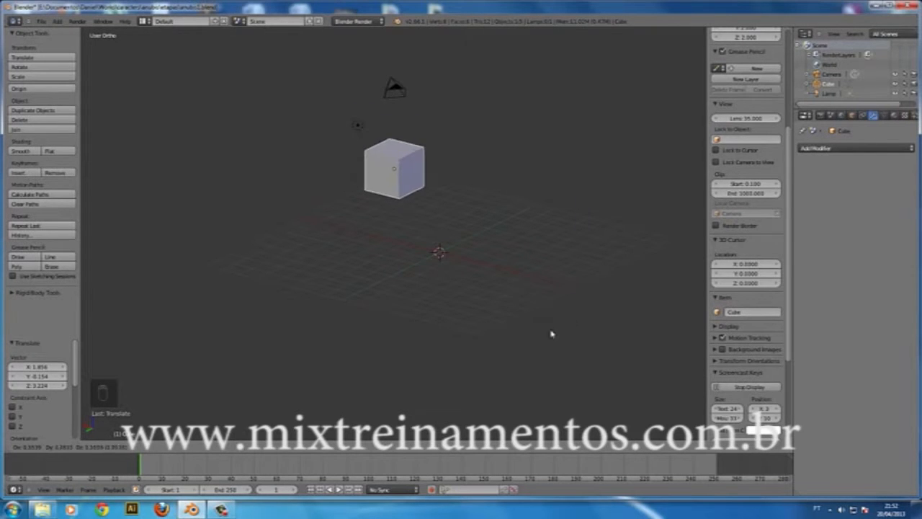
key(y)
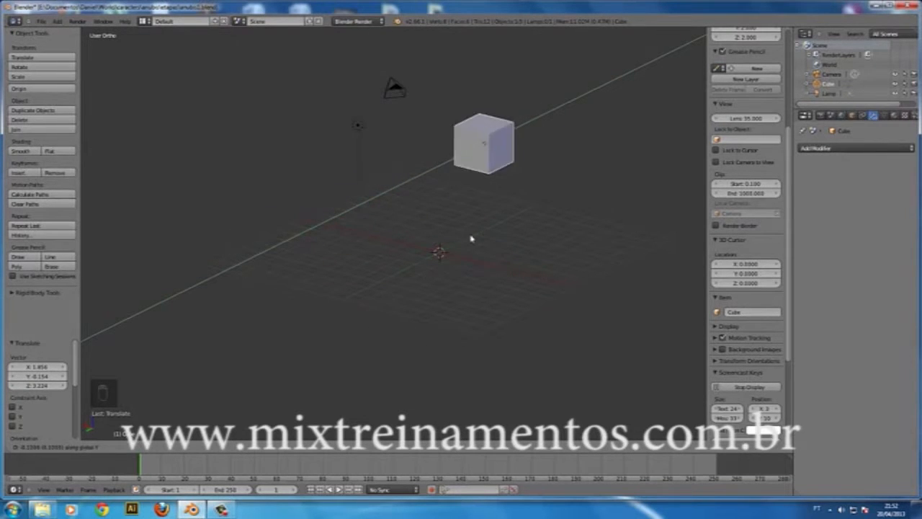
click(439, 255)
key(g)
key(x)
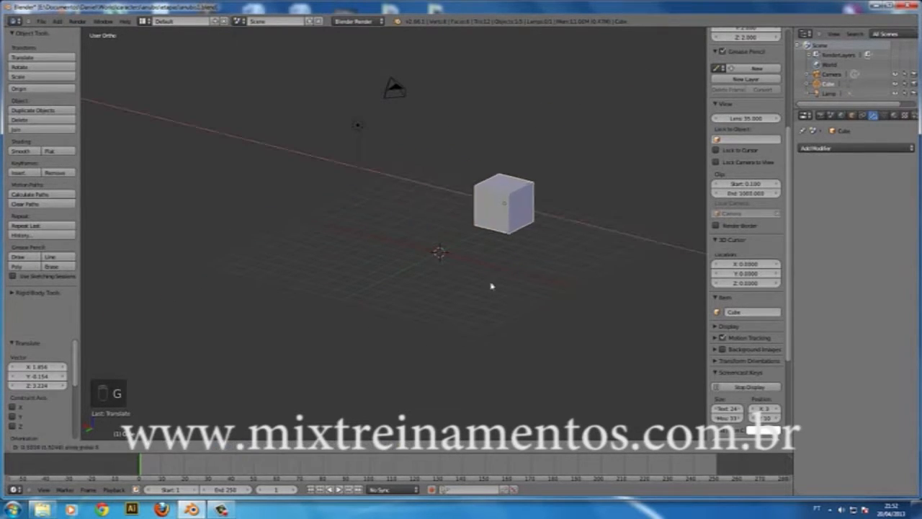
right_click(417, 264)
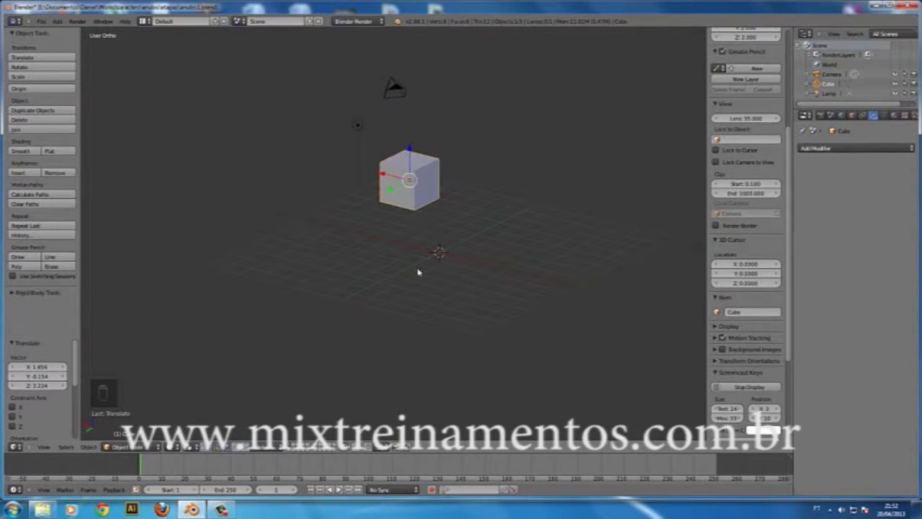
Try scaling the cube along the X axis only and along the Z axis only, cancelling each
key(s)
key(x)
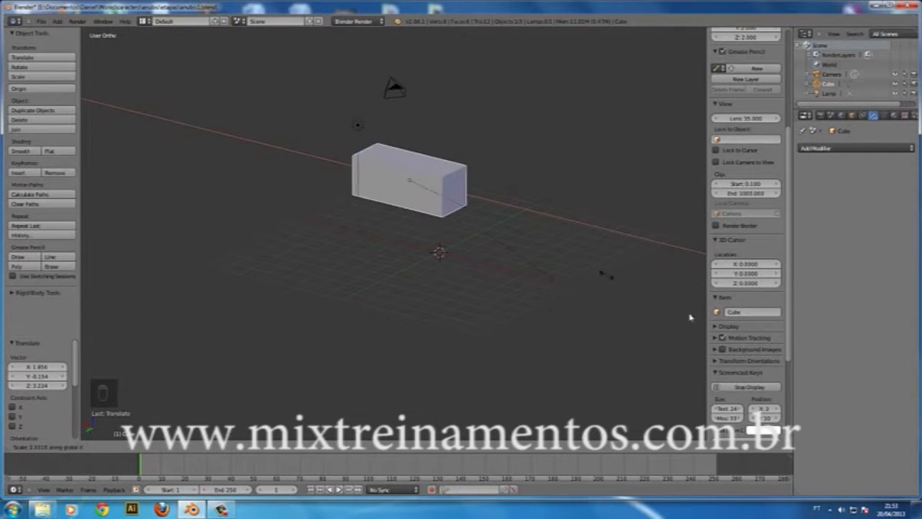
right_click(468, 253)
key(s)
key(z)
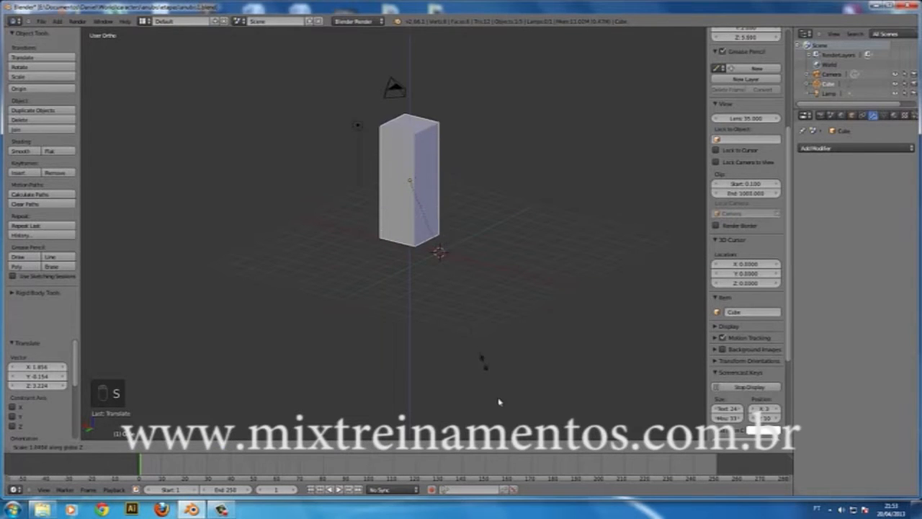
right_click(475, 344)
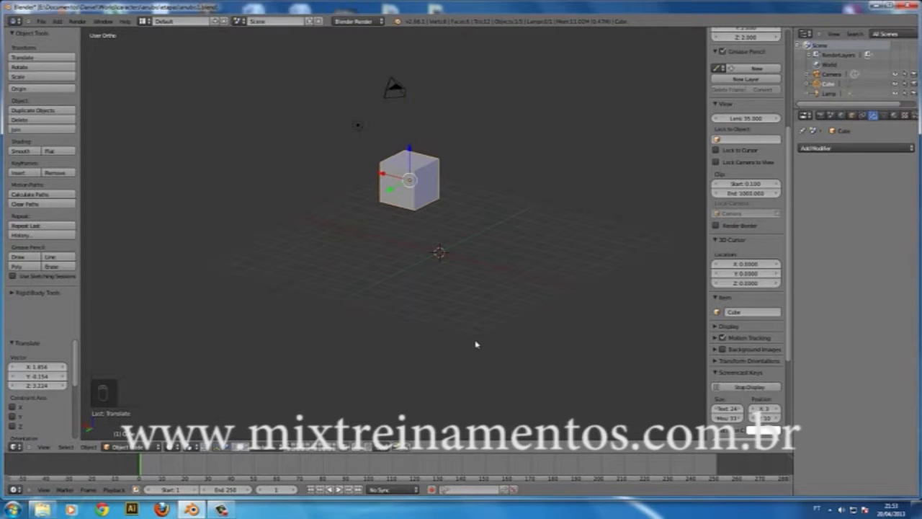
Try scaling the cube in X and Y with the Z axis locked, and cancel
key(s)
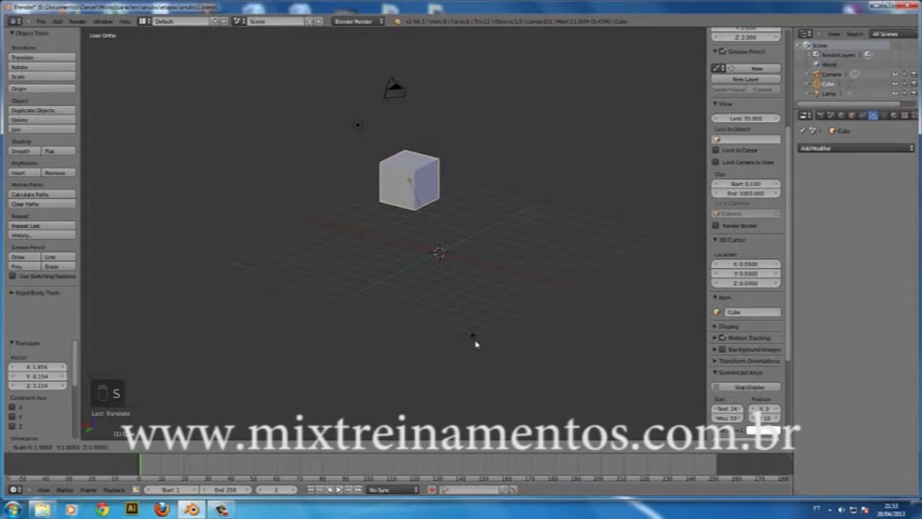
key(shift+z)
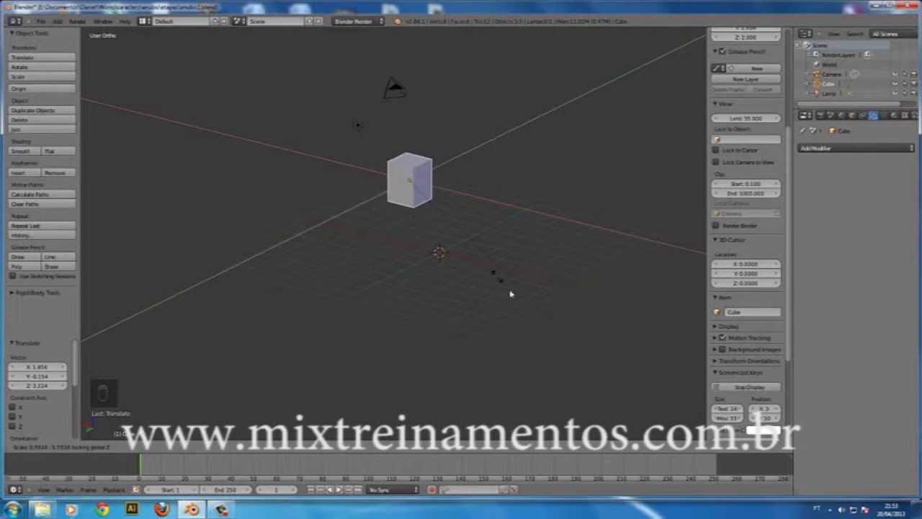
right_click(474, 252)
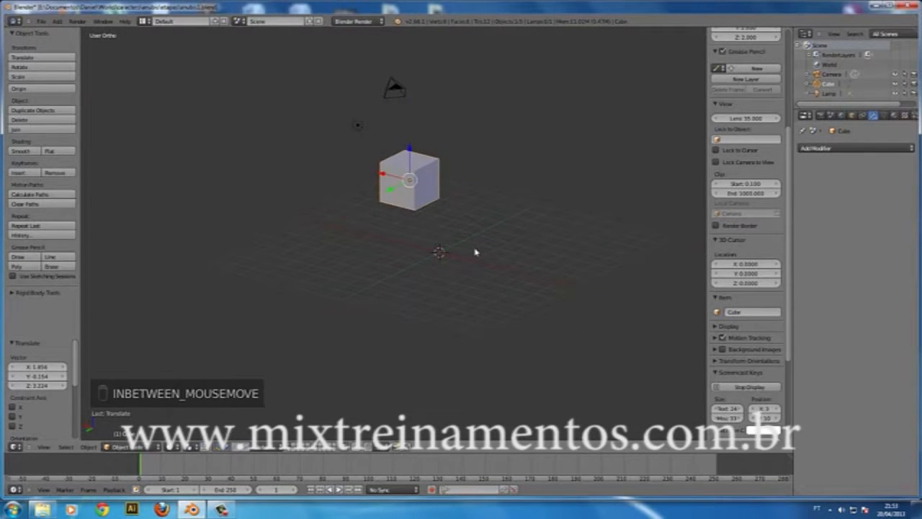
Try moving the cube in the XY plane with the Z axis locked from two viewing angles, cancelling each move
key(g)
right_click(461, 231)
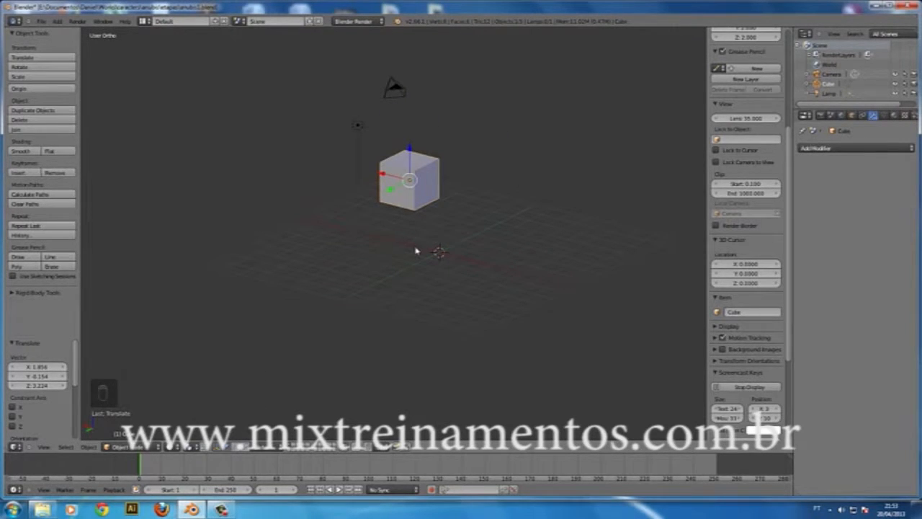
key(g)
key(shift+z)
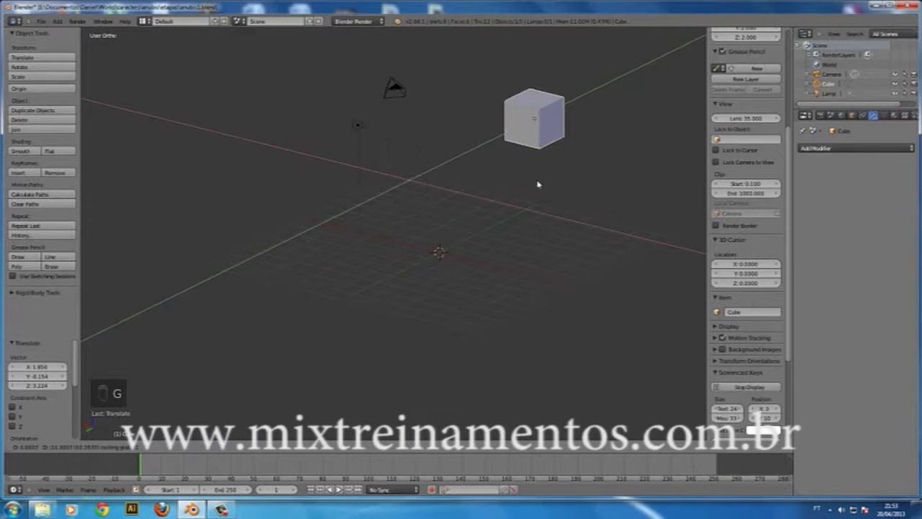
right_click(495, 257)
middle_drag(594, 259, 516, 286)
key(g)
key(shift+z)
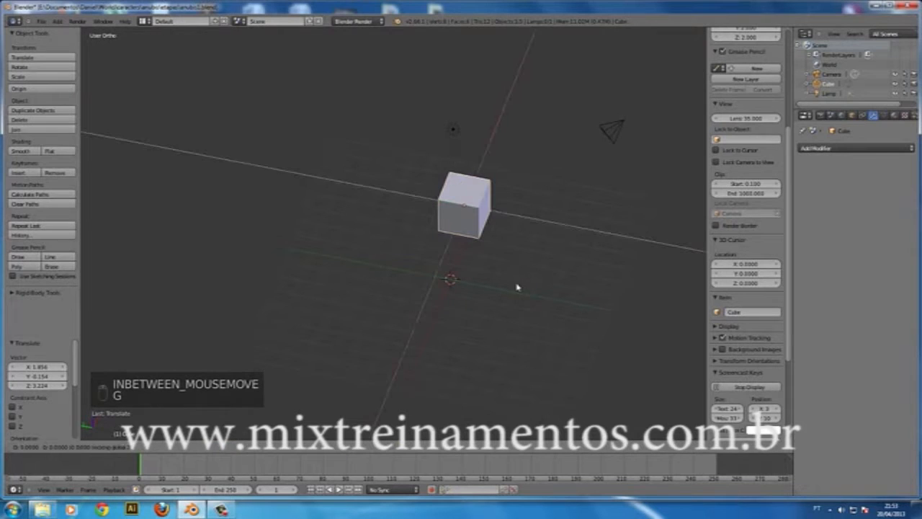
right_click(557, 336)
middle_drag(558, 352, 644, 333)
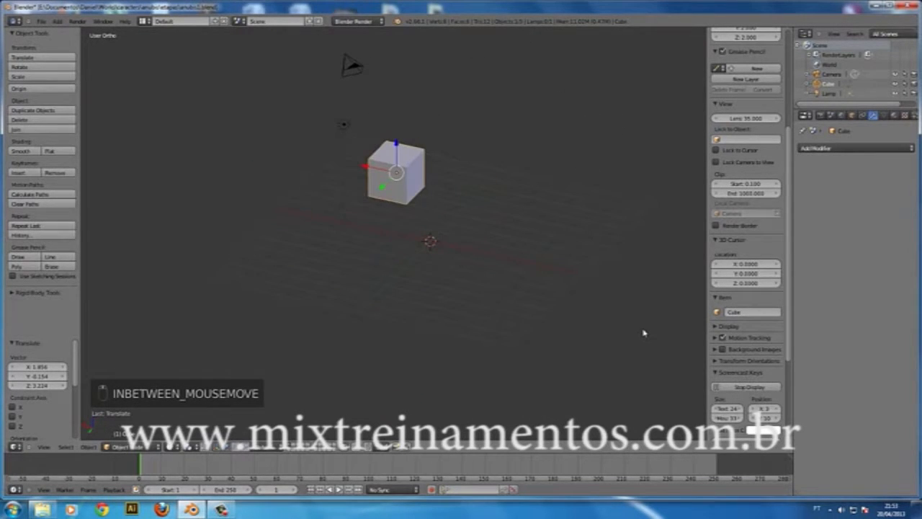
Deselect and reselect the cube, and add a Monkey mesh to the scene
shift+middle_drag(504, 333, 464, 353)
key(a)
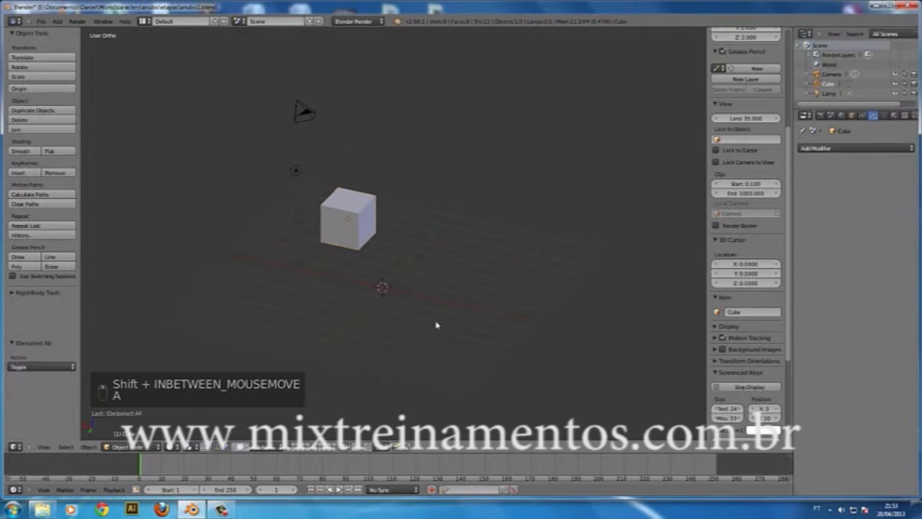
right_click(364, 238)
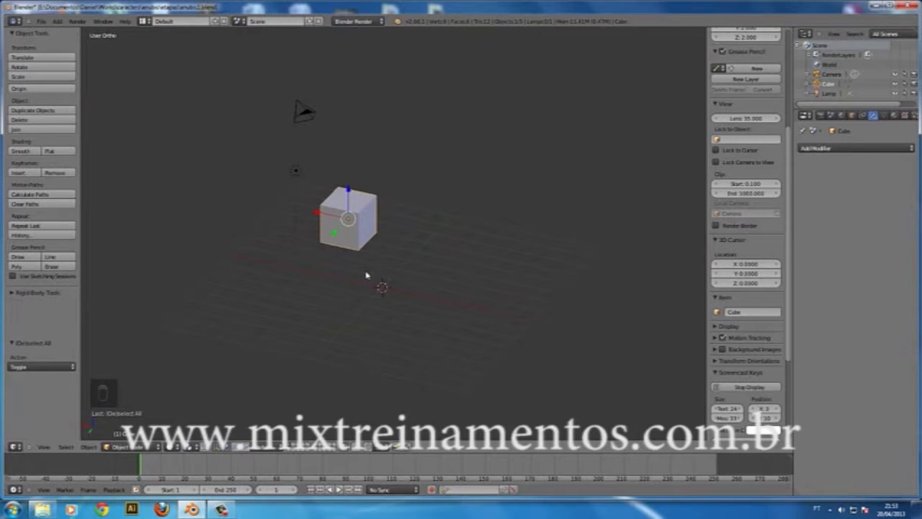
key(shift+a)
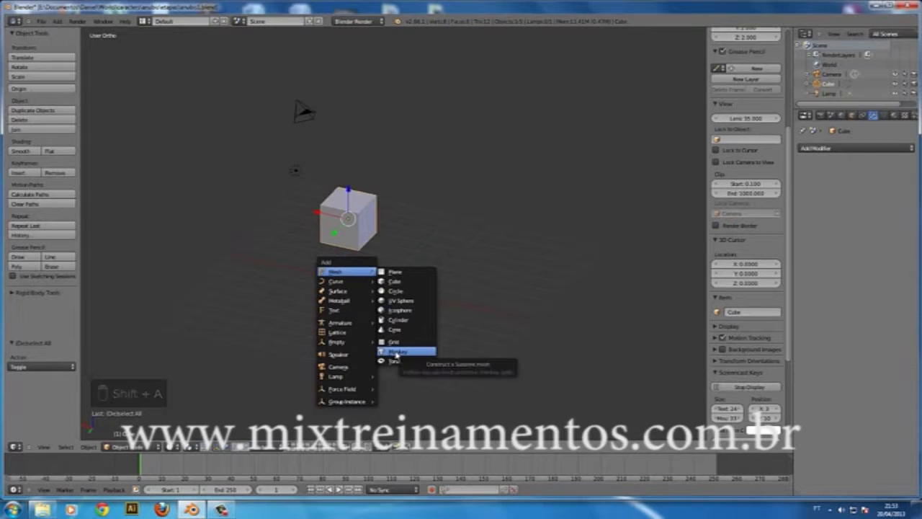
click(396, 354)
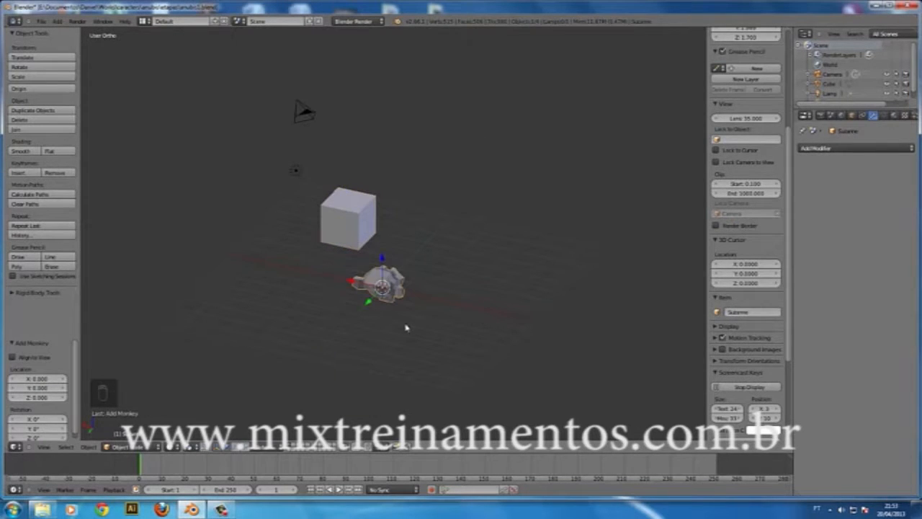
Raise the monkey about 4.6 units along the Z axis and rotate it around the global Z axis
key(g)
click(441, 258)
key(r)
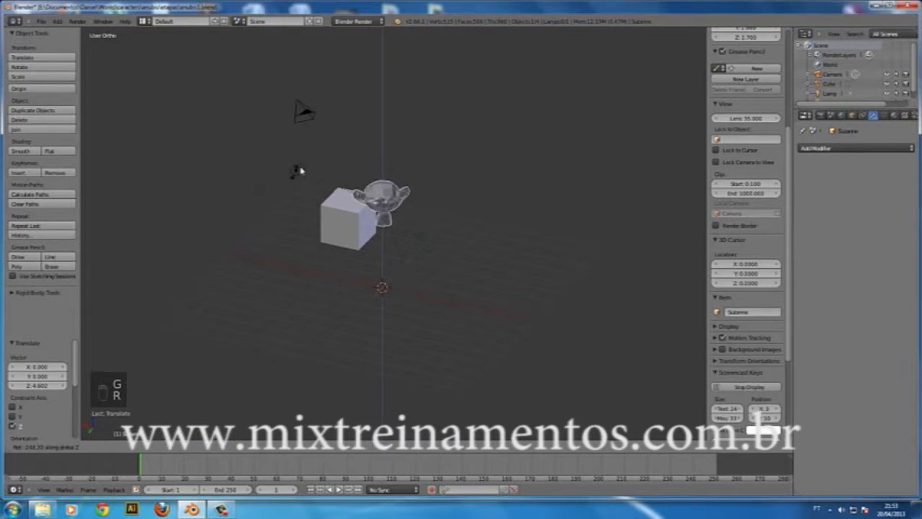
click(426, 297)
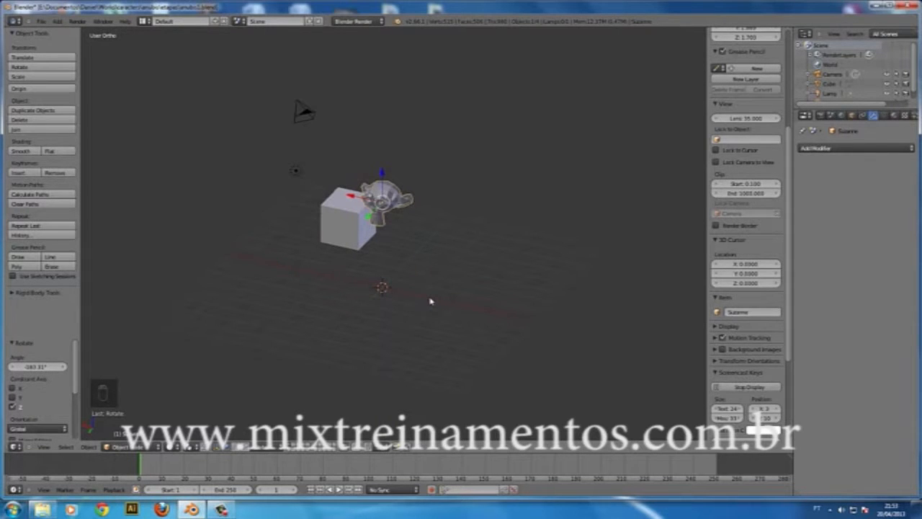
Delete the monkey mesh, and try moving the cube freely, cancelling the move
key(shift+a)
mouse_move(321, 287)
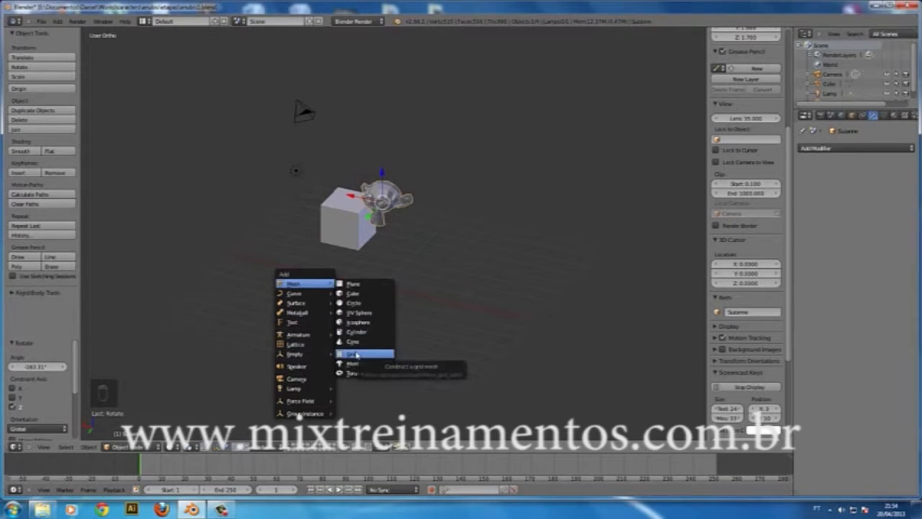
key(Escape)
key(Delete)
middle_drag(608, 330, 437, 246)
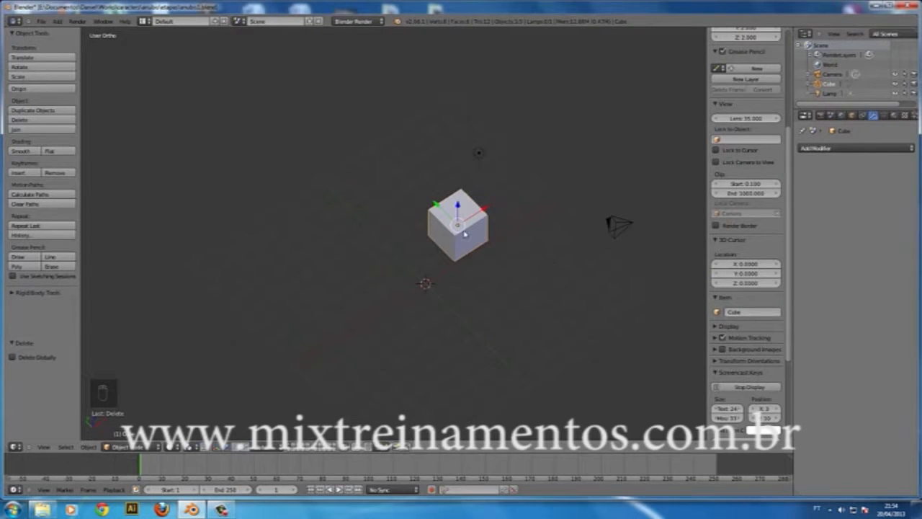
key(g)
right_click(493, 292)
Examine the available interaction modes and viewport shading types, keeping Object Mode and Solid shading
click(137, 448)
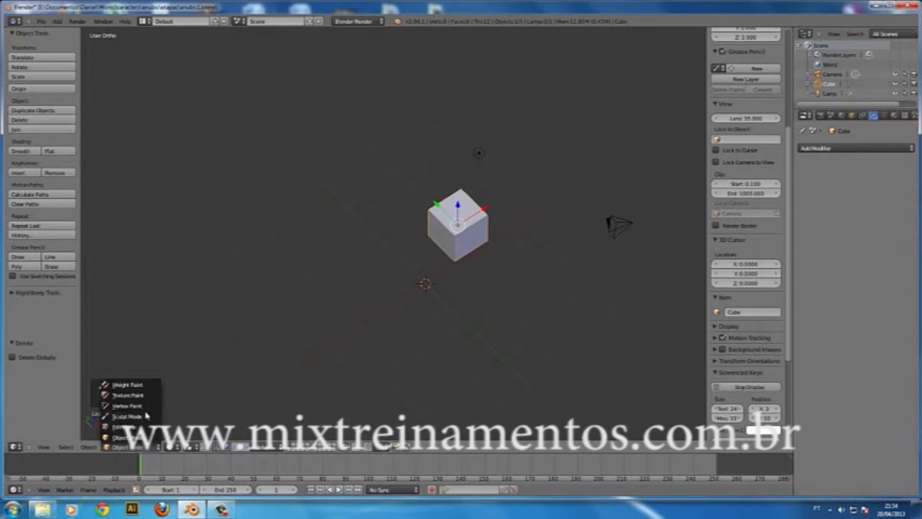
click(128, 437)
click(175, 448)
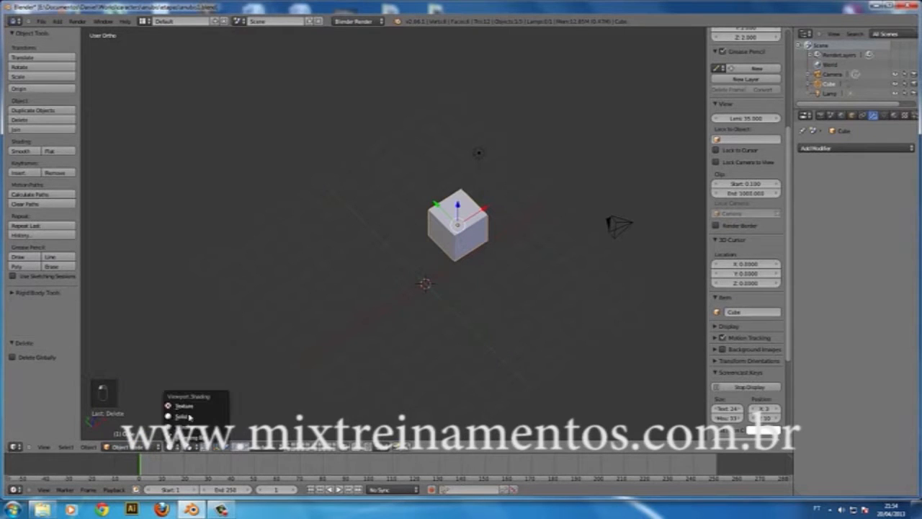
click(186, 417)
Switch the cube to Edit Mode and try moving one of its top corner vertices, cancelling the move
click(129, 447)
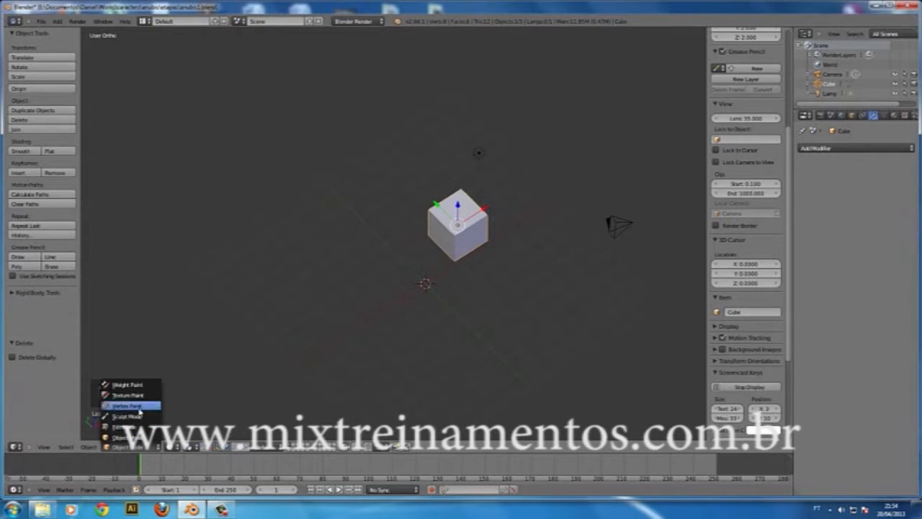
click(135, 428)
key(Tab)
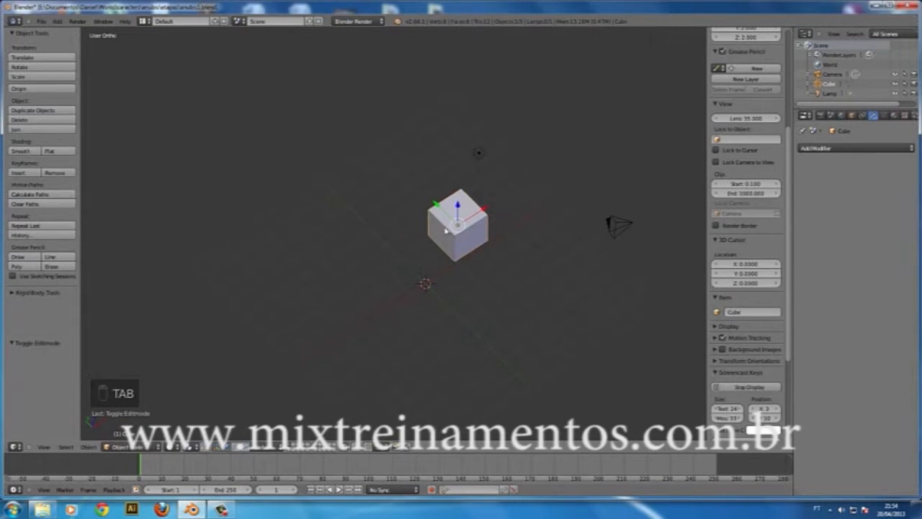
key(Tab)
key(g)
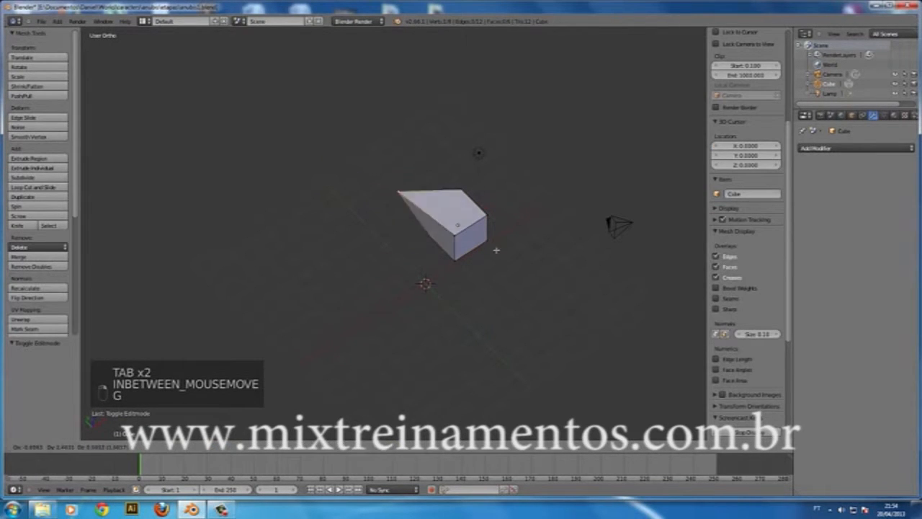
right_click(431, 229)
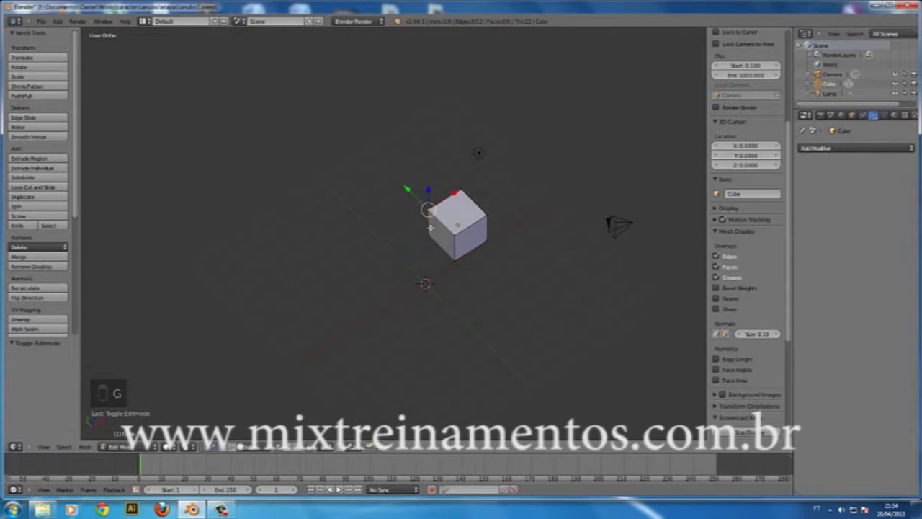
Show the cube in wireframe and select the two vertices of its front vertical edge
key(a)
key(z)
key(a)
right_click(462, 248)
key(g)
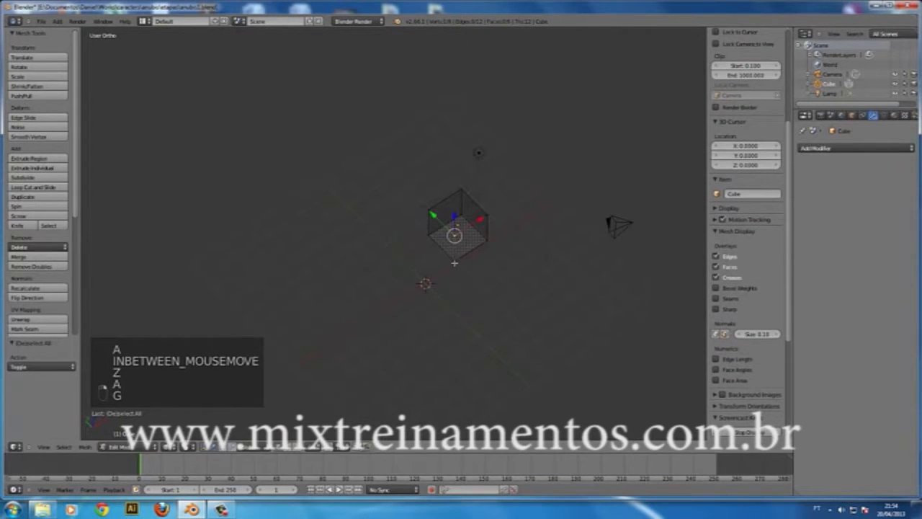
shift+right_click(455, 263)
Try rotating and scaling the two selected vertices, cancelling each transform
key(r)
right_click(460, 285)
key(s)
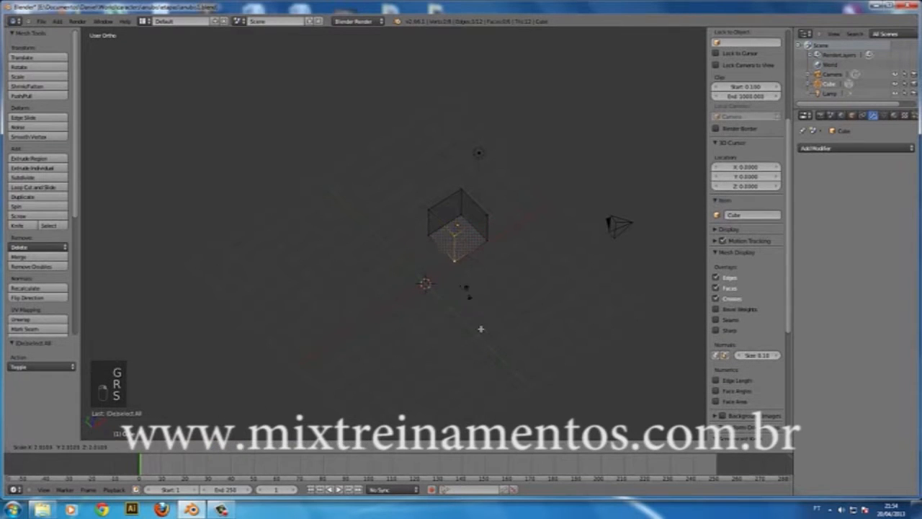
right_click(571, 373)
Return to Object Mode and move the cube down about 3.17 units along Z and along Y towards the scene origin
middle_drag(568, 370, 506, 240)
key(a)
scroll(448, 284, up, 3)
shift+middle_drag(570, 298, 541, 300)
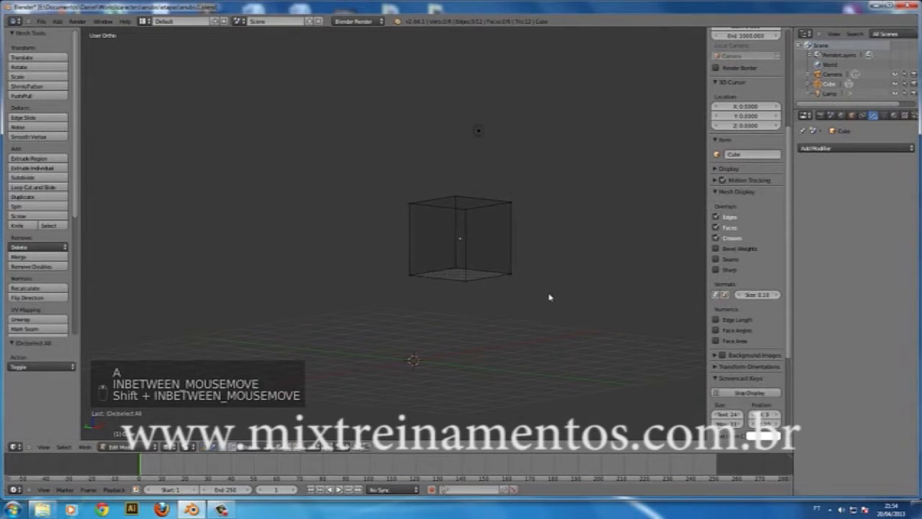
key(Tab)
key(g)
middle_click(521, 249)
key(g)
middle_click(511, 363)
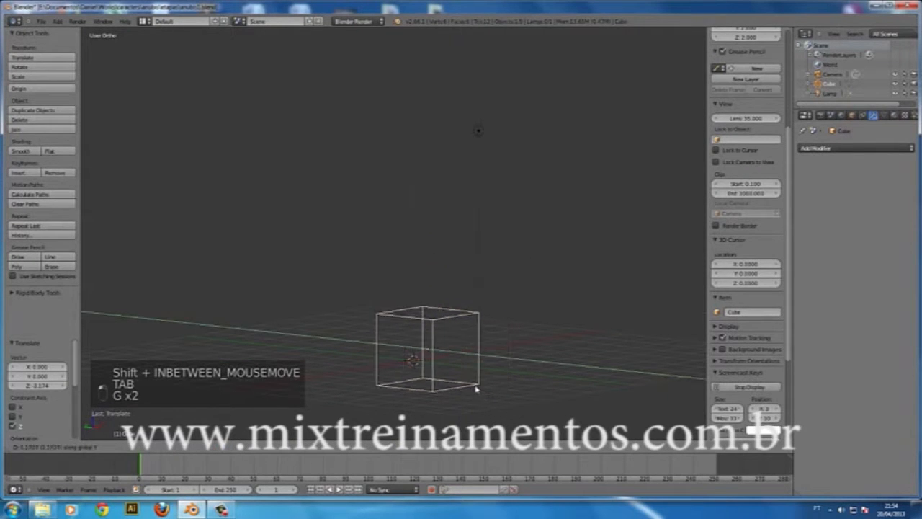
click(488, 383)
Enter Edit Mode on the cube with wireframe display and select a single top corner vertex
key(z)
key(Tab)
middle_drag(489, 383, 464, 360)
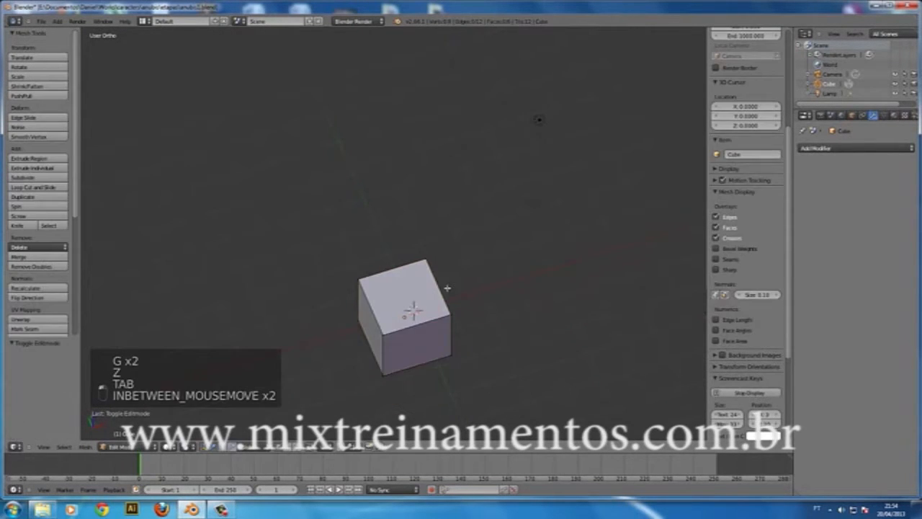
key(z)
right_click(461, 309)
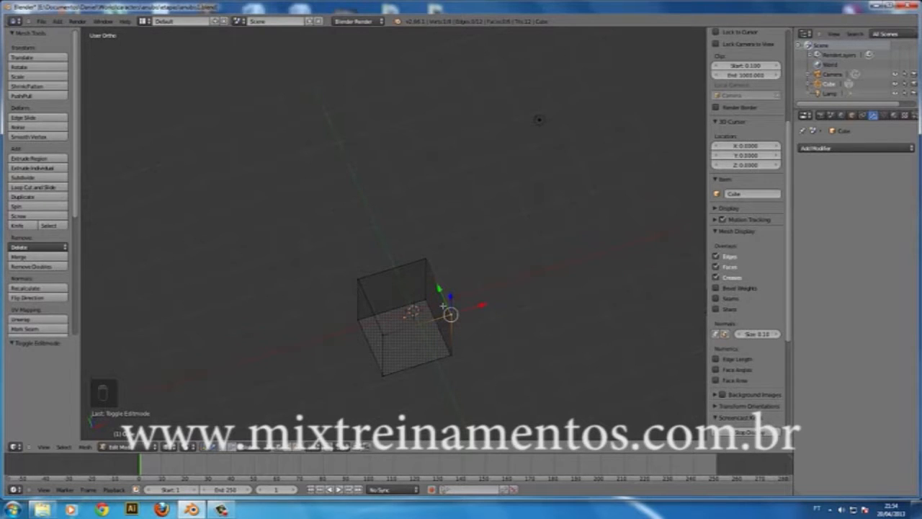
Select the cube's top face by adding its four corner vertices one by one, and deselect everything
right_click(436, 258)
right_click(364, 283)
shift+right_click(424, 256)
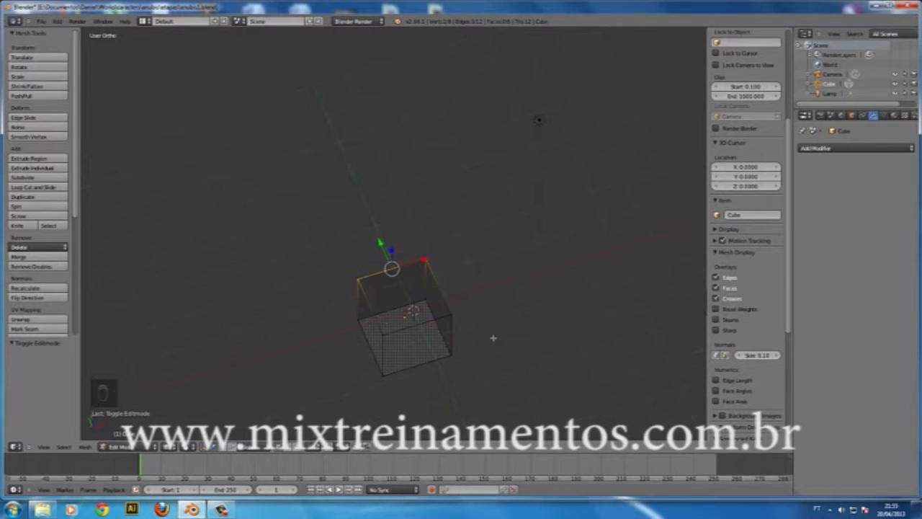
shift+right_click(439, 308)
shift+right_click(376, 337)
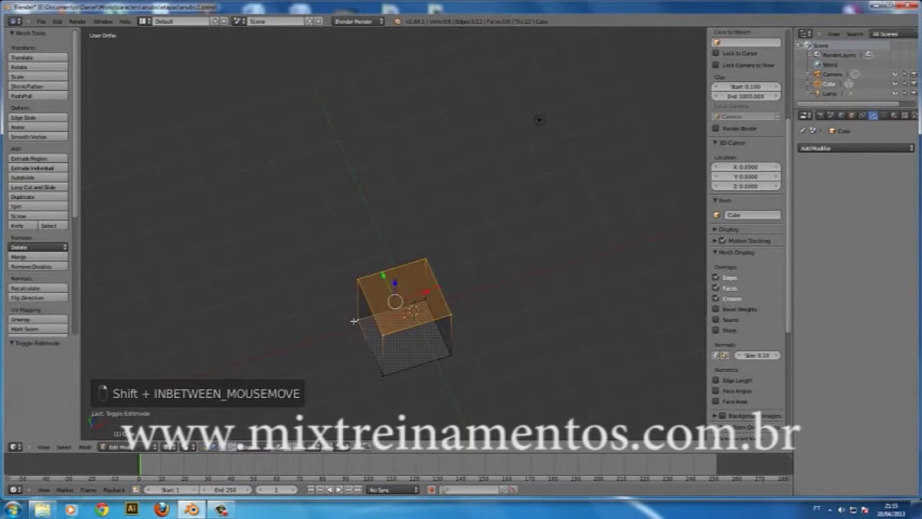
key(a)
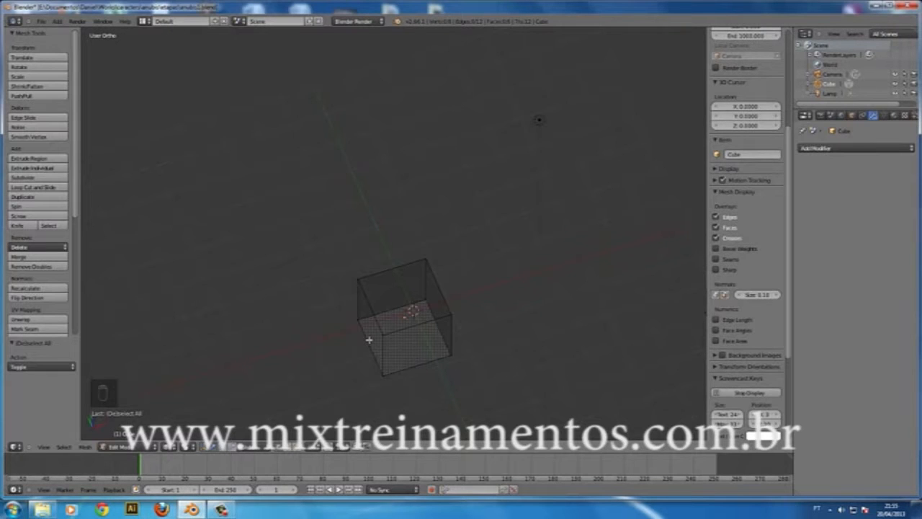
Switch the mesh select mode to Face and select the cube's top face
key(ctrl+Tab)
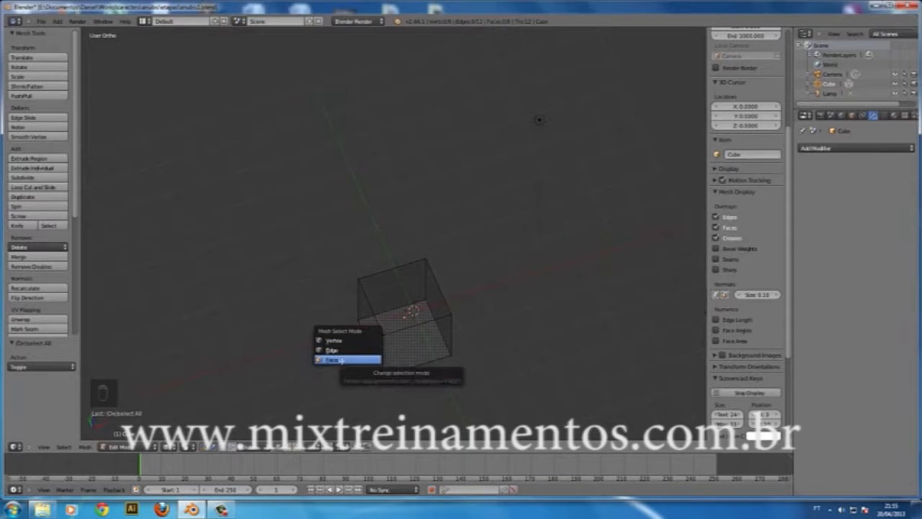
click(340, 360)
middle_drag(393, 309, 344, 280)
right_click(396, 325)
Try moving, rotating and scaling the top face, including a move along the global Y axis, cancelling each transform
key(g)
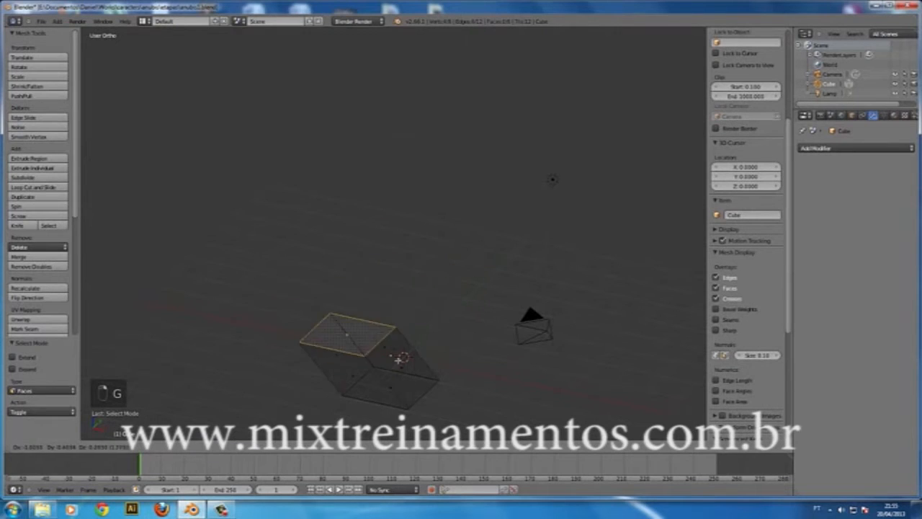
right_click(449, 352)
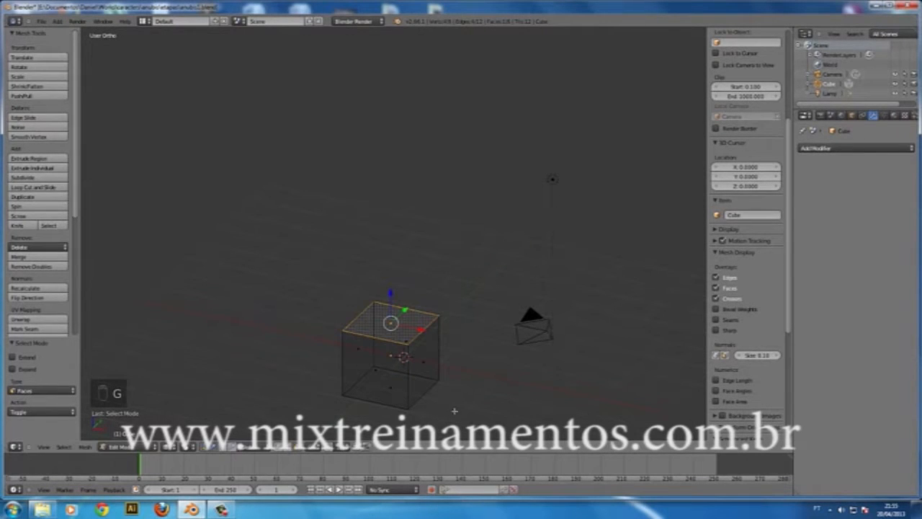
key(r)
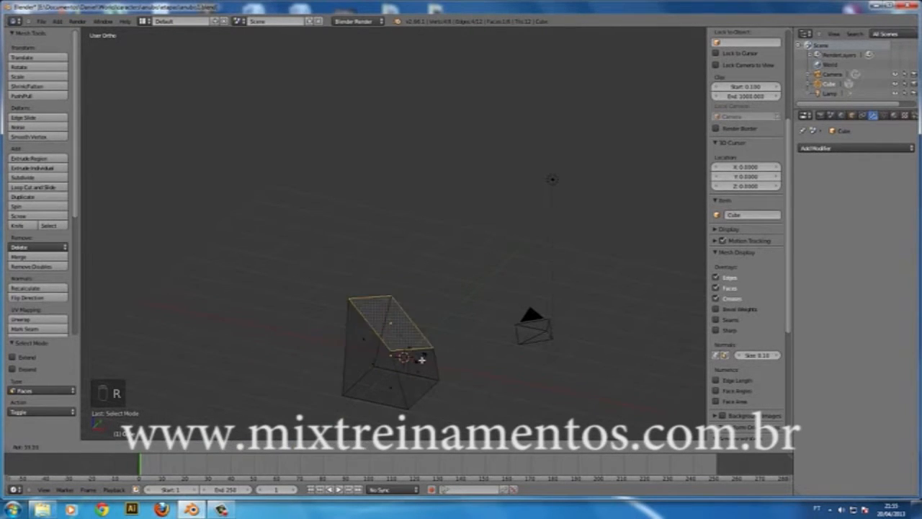
key(s)
right_click(478, 383)
key(g)
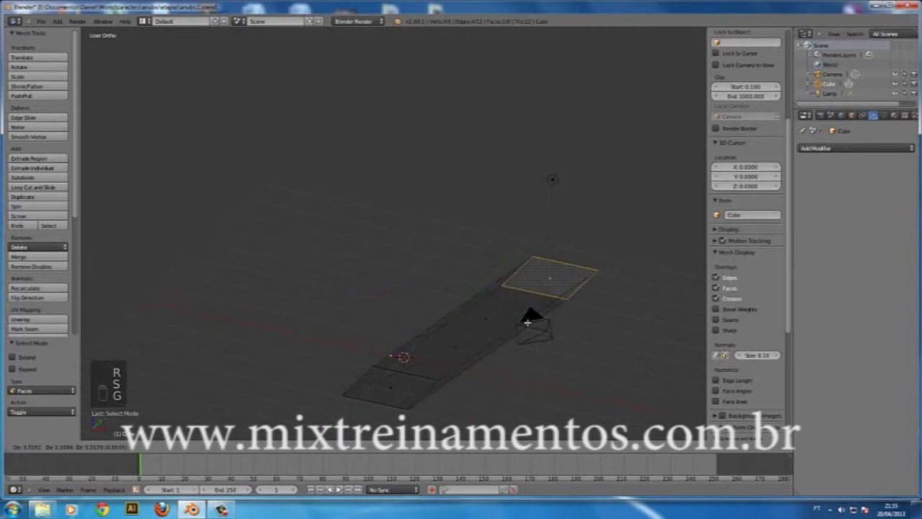
right_click(490, 405)
key(g)
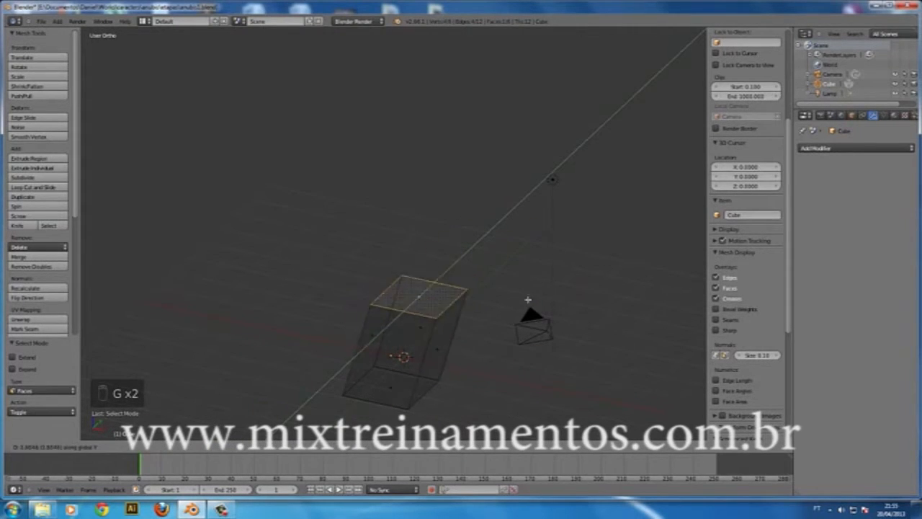
right_click(427, 380)
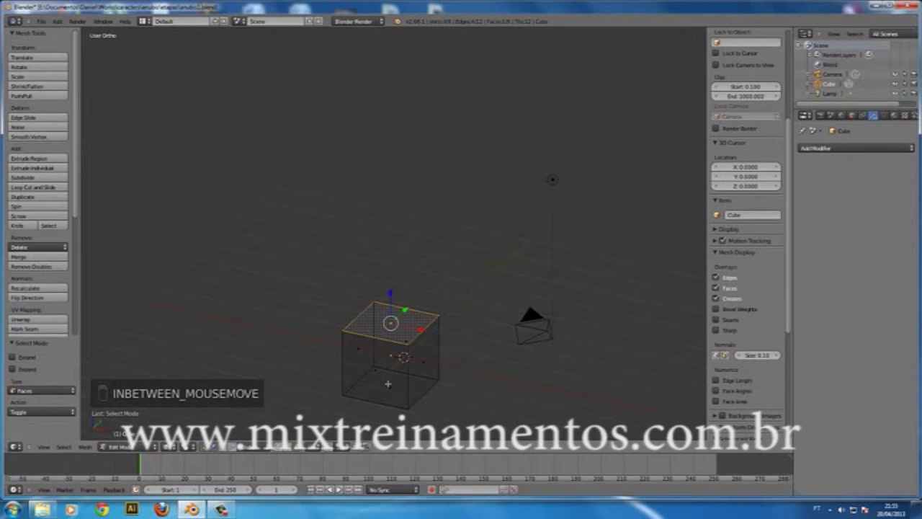
Leave and re-enter Edit Mode, and select and deselect all of the cube's faces
key(Tab)
key(Tab)
key(a)
middle_drag(412, 339, 370, 301)
key(a)
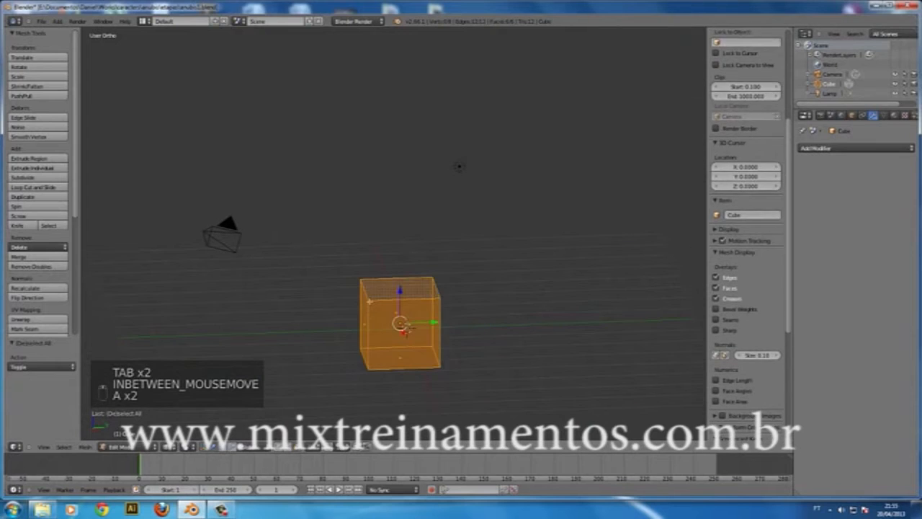
key(a)
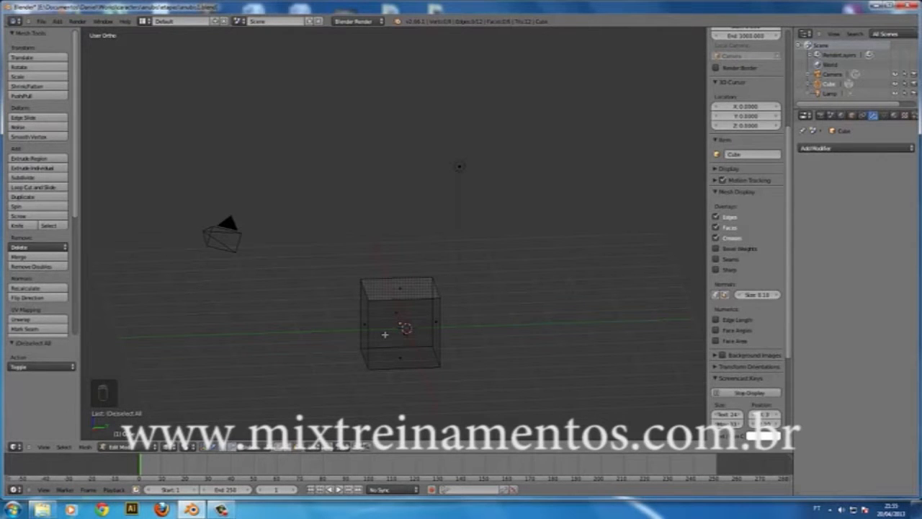
Try a box selection starting beyond the cube's upper corner
middle_drag(410, 317, 408, 328)
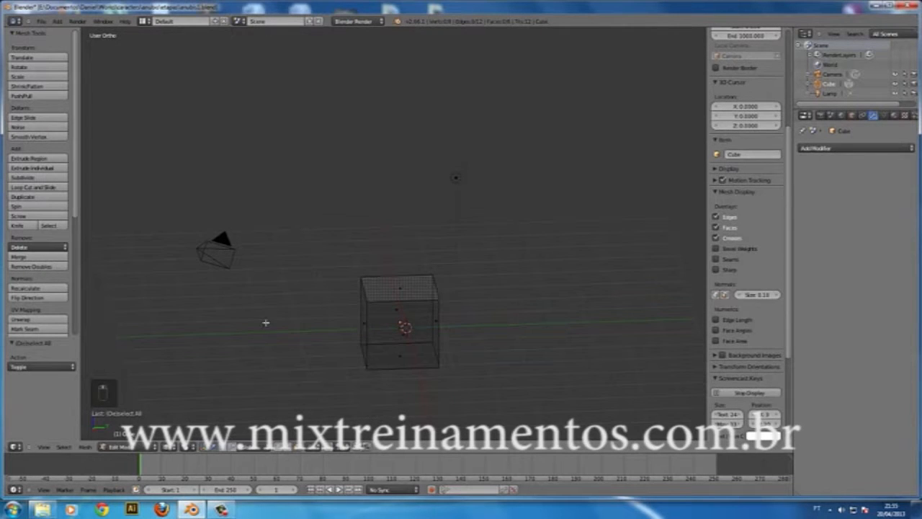
key(b)
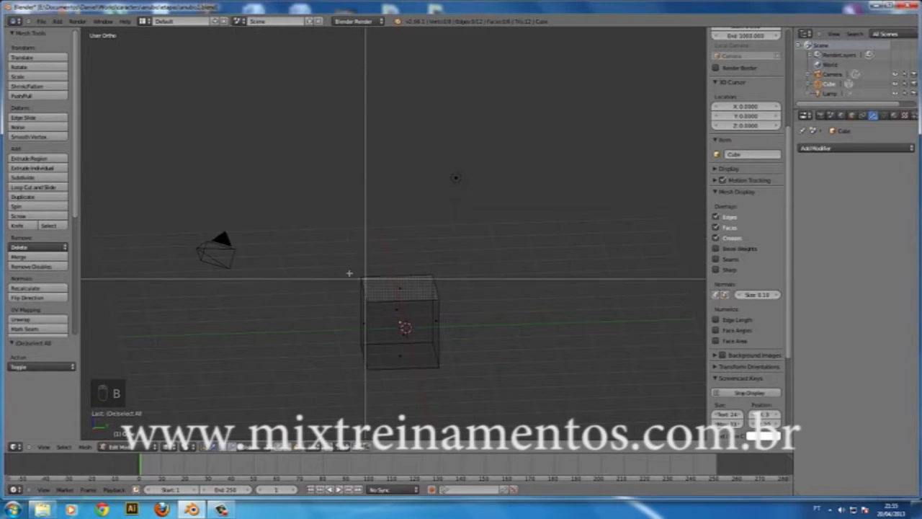
drag(303, 213, 303, 213)
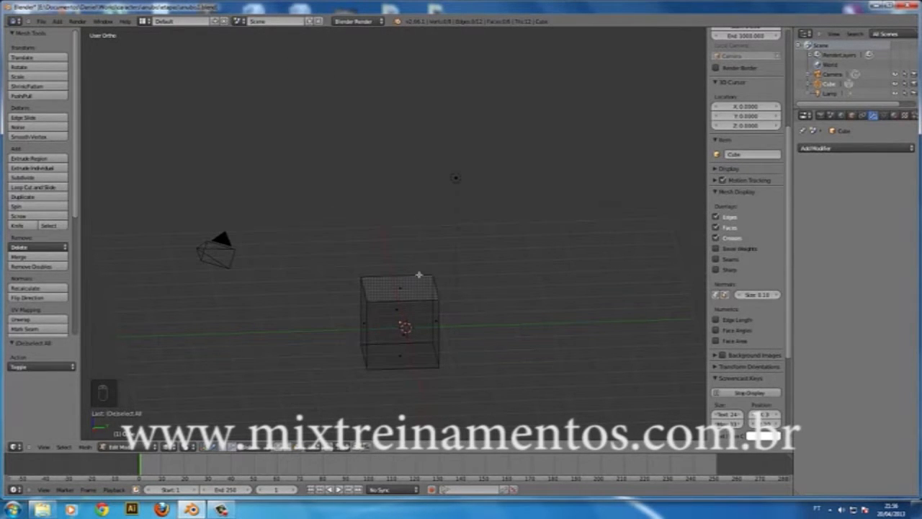
Switch the mesh select mode to Vertex and box-select the vertices at the ends of one of the cube's upper edges
key(ctrl+Tab)
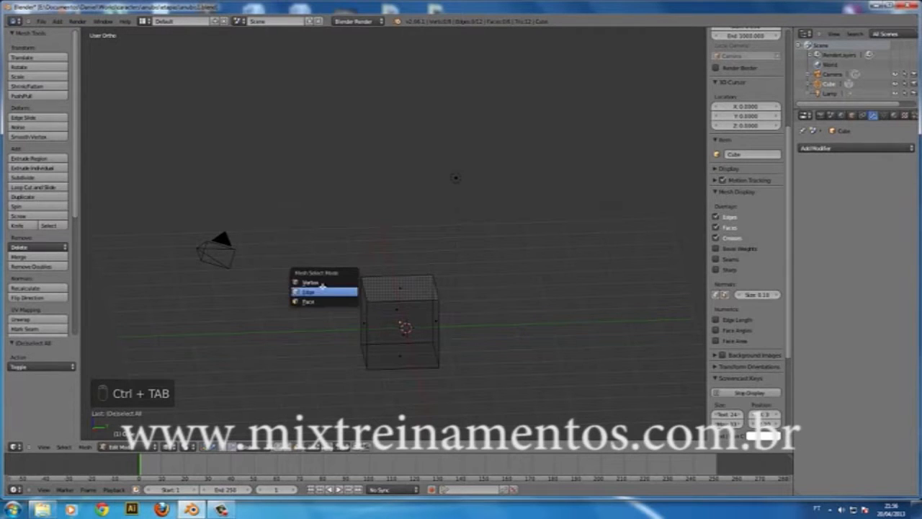
click(321, 279)
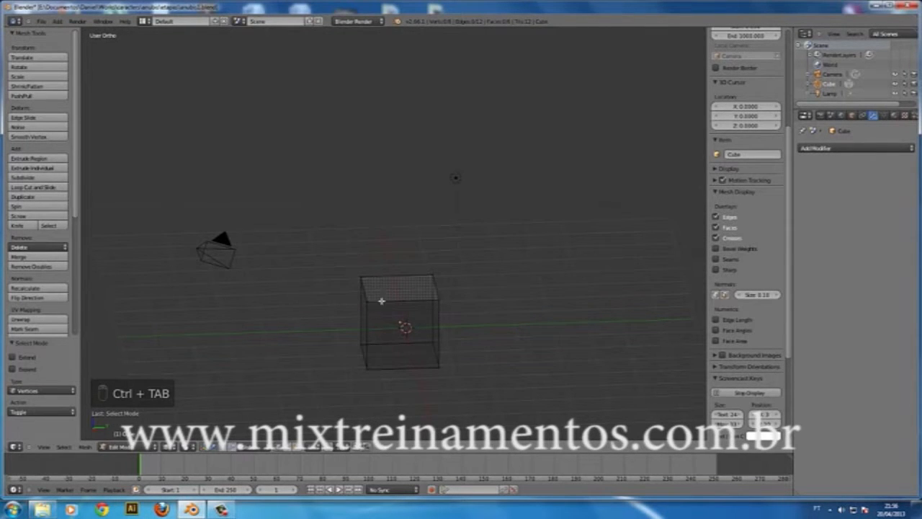
middle_drag(381, 294, 364, 303)
key(b)
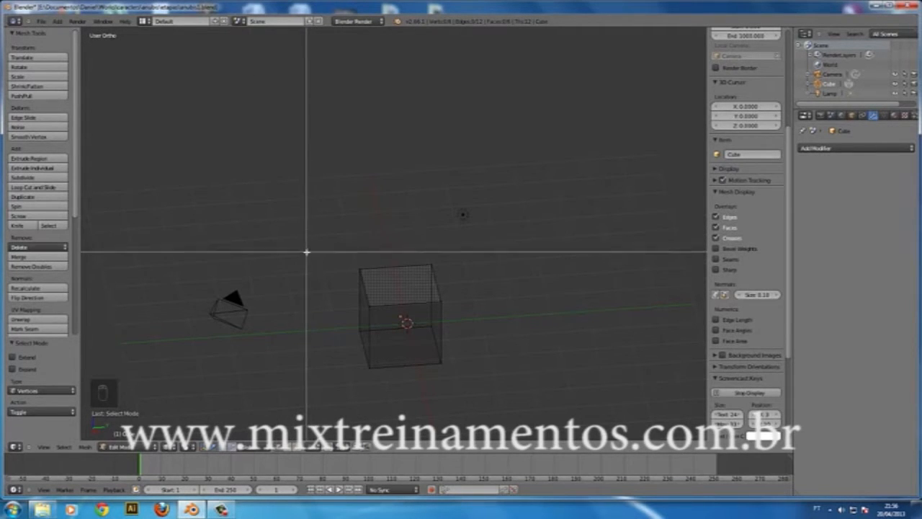
drag(287, 220, 391, 320)
middle_drag(301, 269, 469, 310)
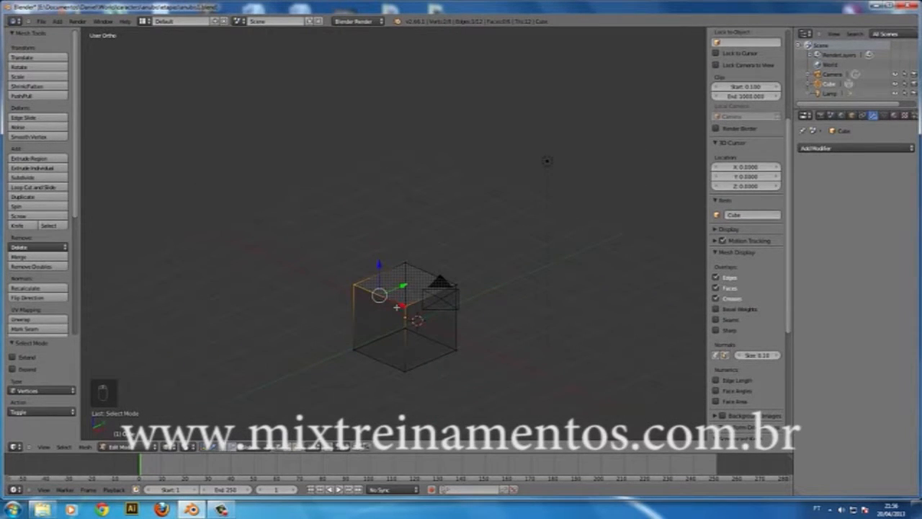
middle_drag(449, 347, 273, 286)
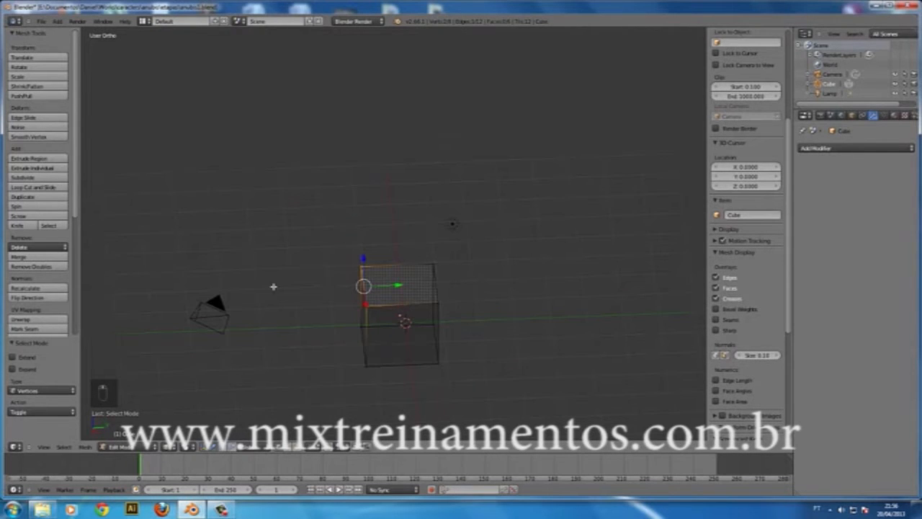
middle_drag(383, 308, 402, 309)
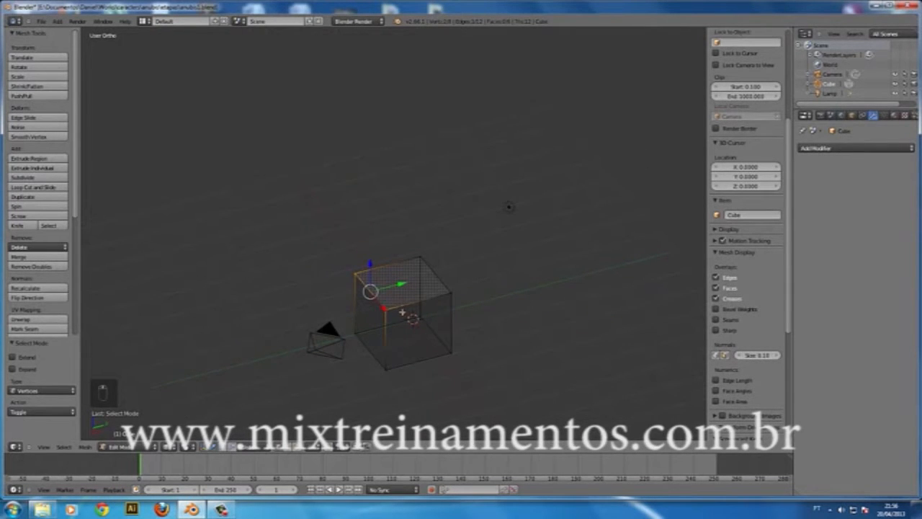
Deselect and reselect all of the cube's vertices, and return to Object Mode with solid shading
key(a)
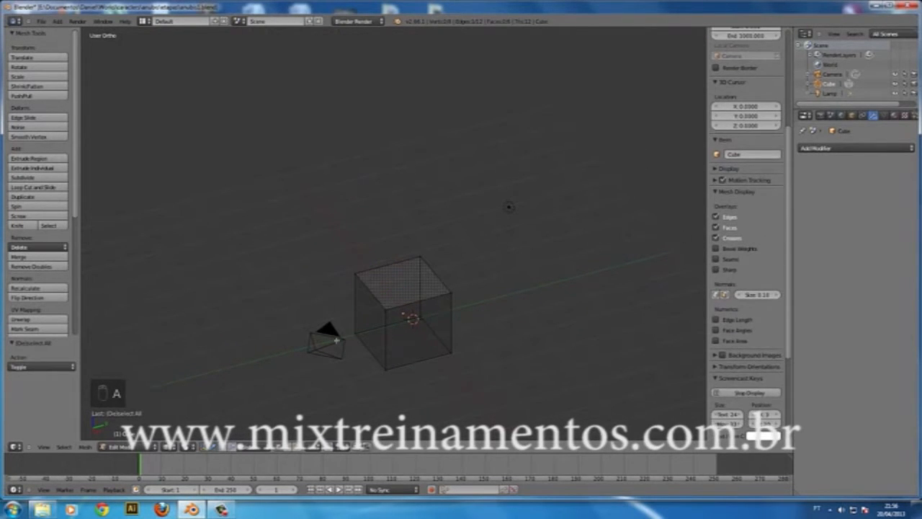
key(a)
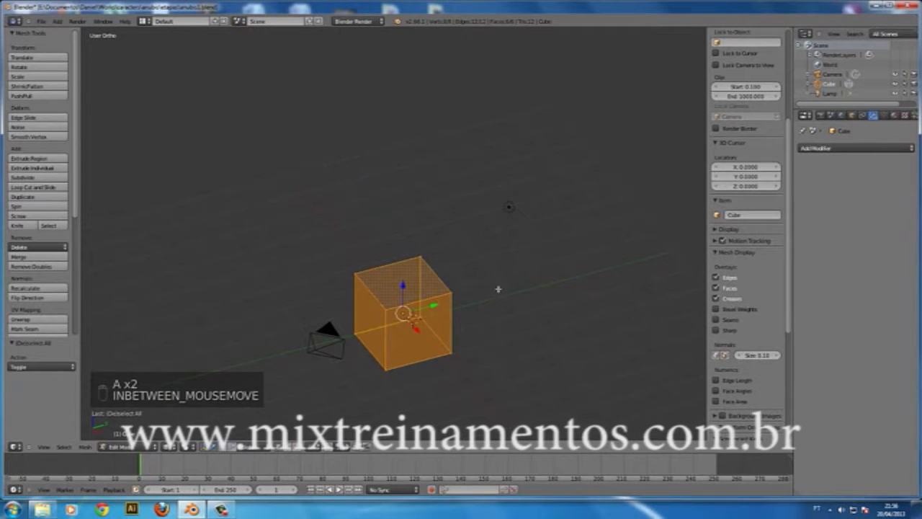
key(Tab)
key(z)
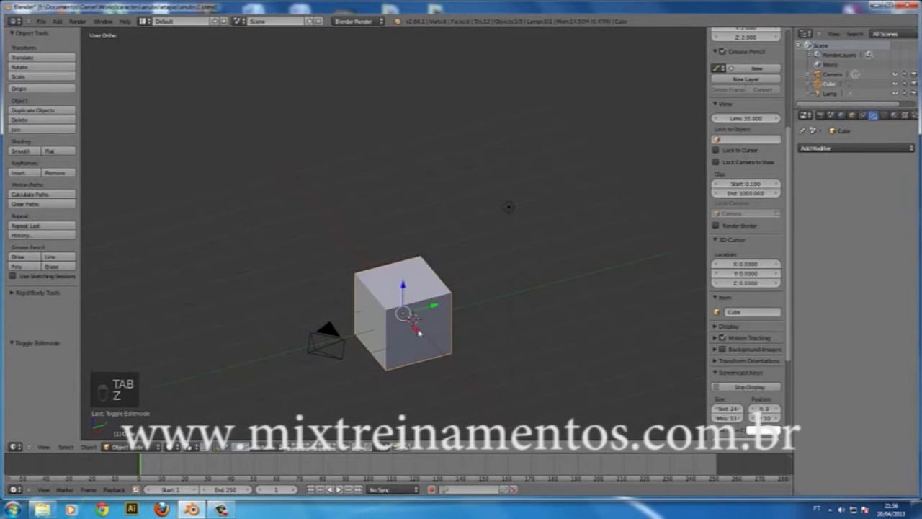
Toggle the selection of all objects, and re-enter Edit Mode on the cube with every vertex deselected
key(a)
key(a)
key(a)
key(Tab)
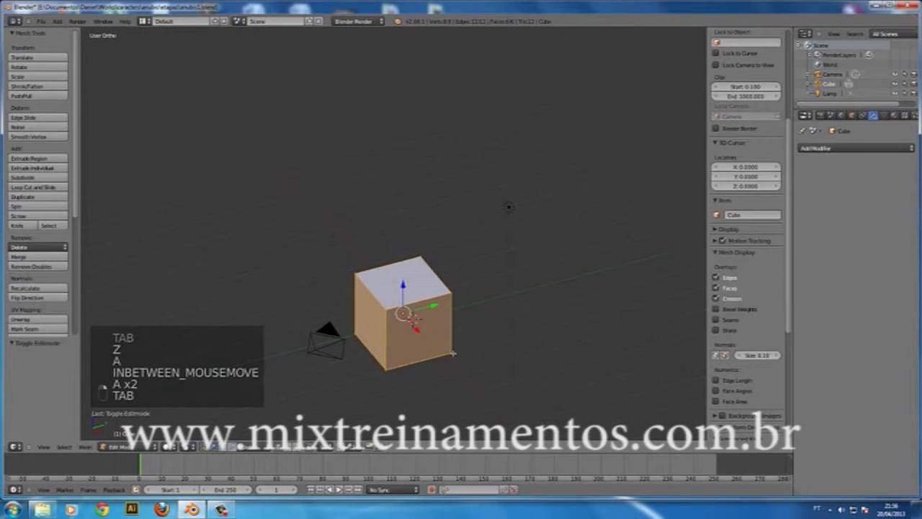
key(a)
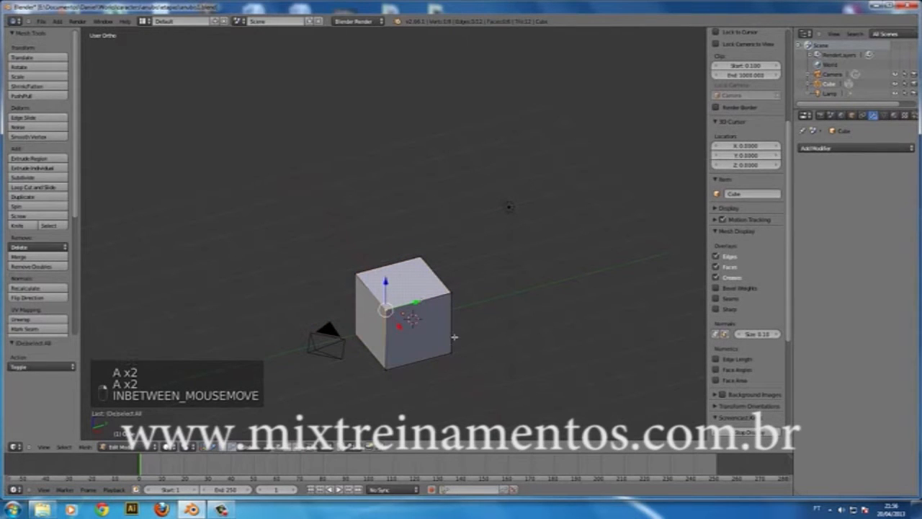
key(a)
scroll(777, 214, down, 2)
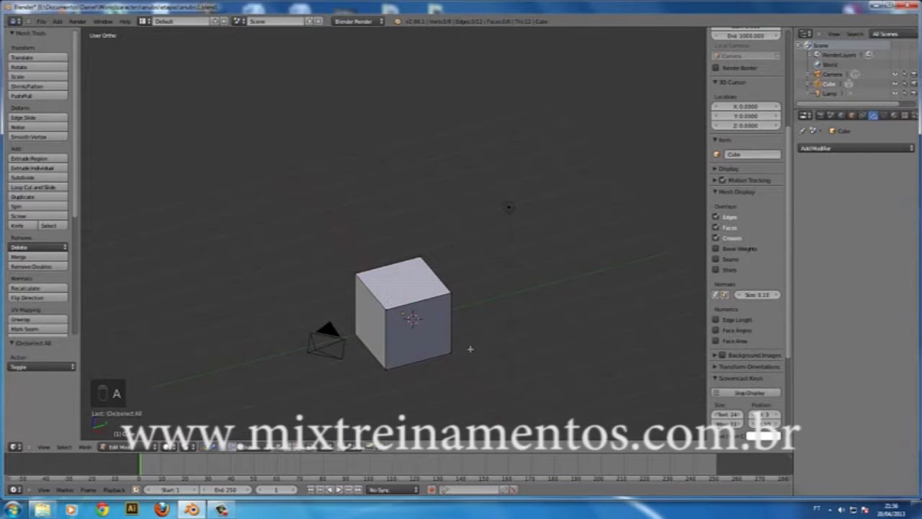
In wireframe shading, resize the Circle Select brush and sweep it across the cube's upper vertices
key(z)
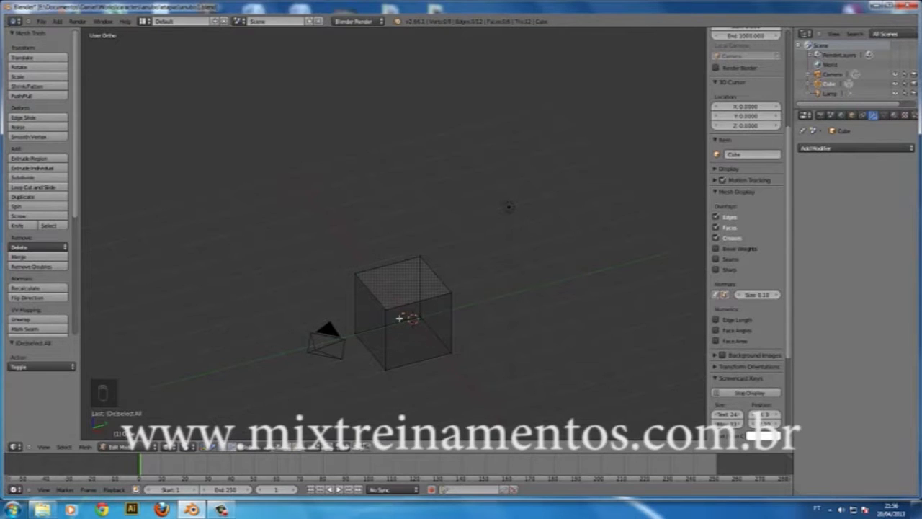
key(c)
scroll(295, 232, down, 5)
scroll(295, 232, up, 3)
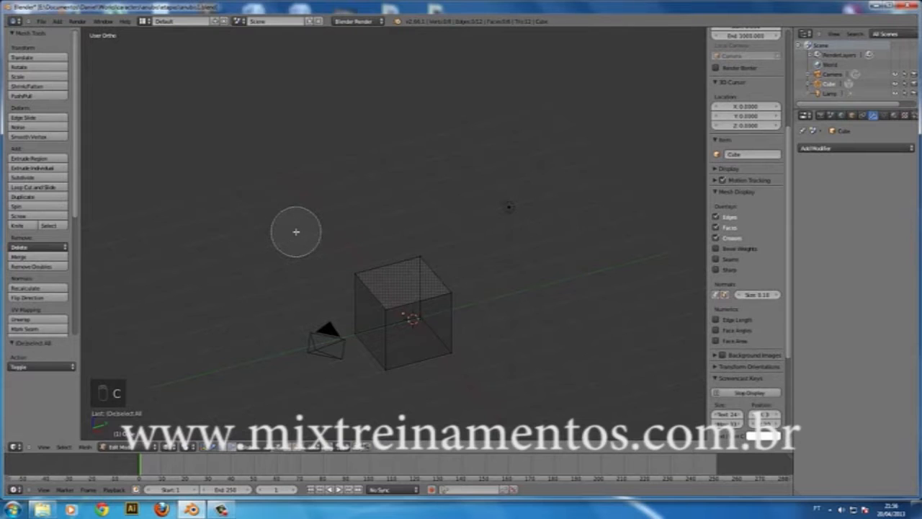
scroll(295, 232, down, 3)
scroll(296, 232, up, 5)
scroll(350, 276, down, 1)
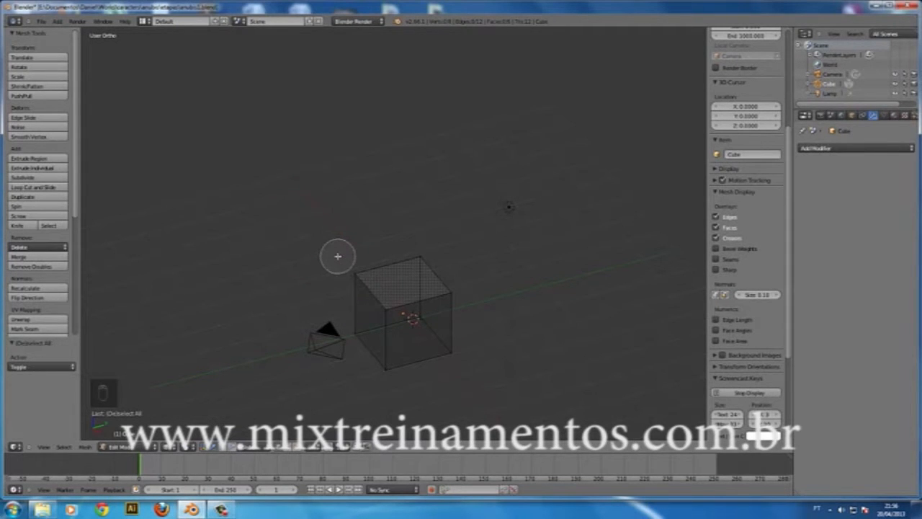
mouse_move(340, 257)
mouse_down()
mouse_move(375, 292)
mouse_move(397, 292)
mouse_move(412, 247)
mouse_move(466, 288)
mouse_up()
right_click(465, 288)
Return to Object Mode in solid shading, box-select around the whole scene and clear the selection
key(Tab)
key(z)
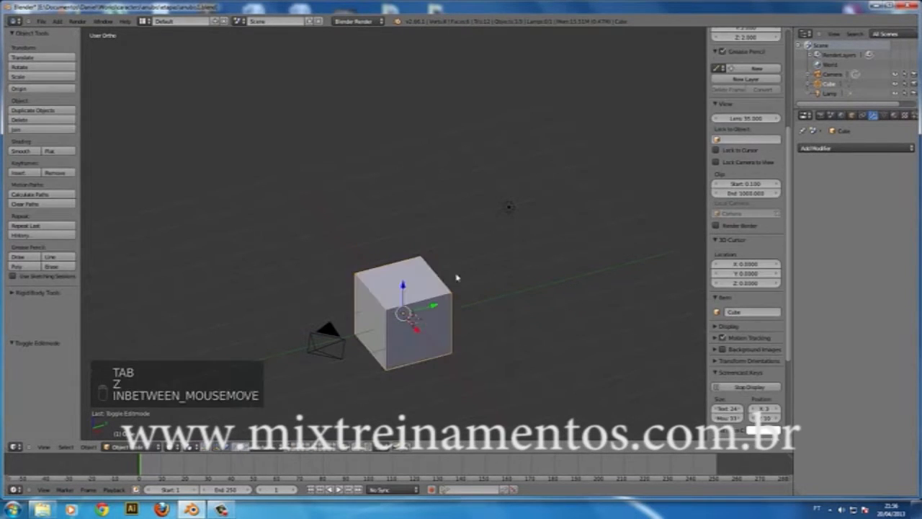
key(b)
key(b)
drag(169, 130, 663, 441)
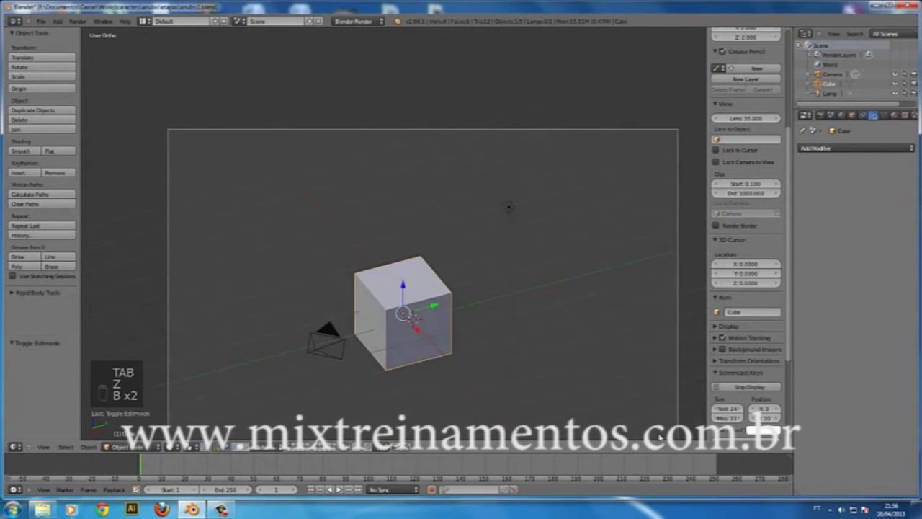
key(a)
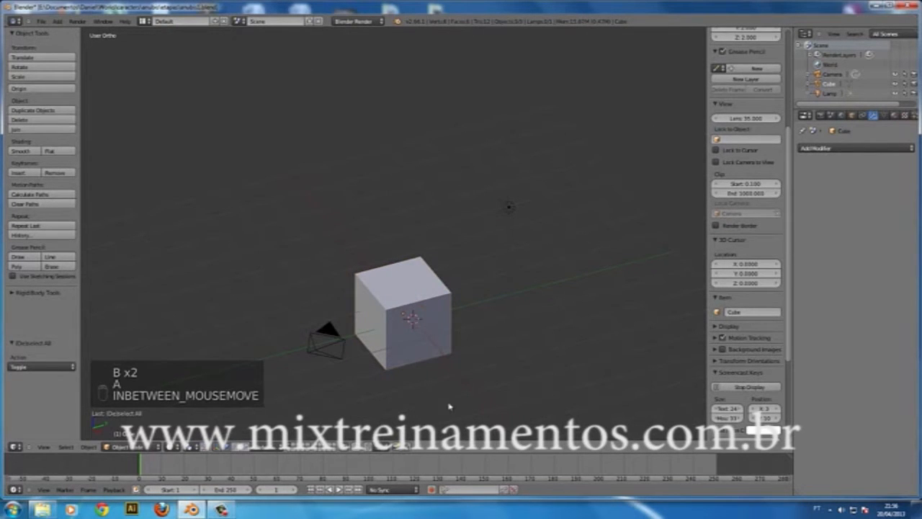
Enlarge the Circle Select brush and sweep it across the lamp and the cube
key(c)
scroll(363, 261, down, 8)
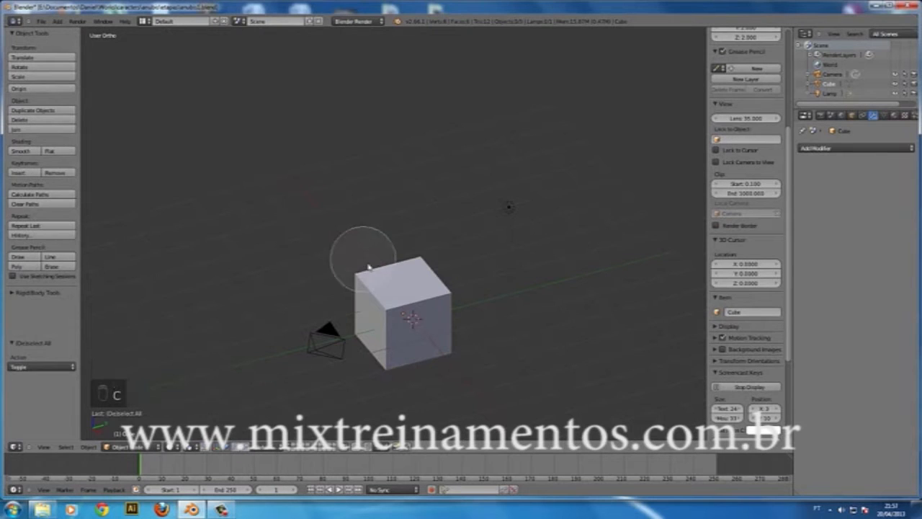
drag(513, 216, 432, 373)
drag(338, 281, 457, 346)
right_click(457, 344)
Clear the object selection, select only the cube and restore solid shading
key(z)
key(a)
middle_drag(515, 327, 423, 317)
right_click(422, 317)
key(z)
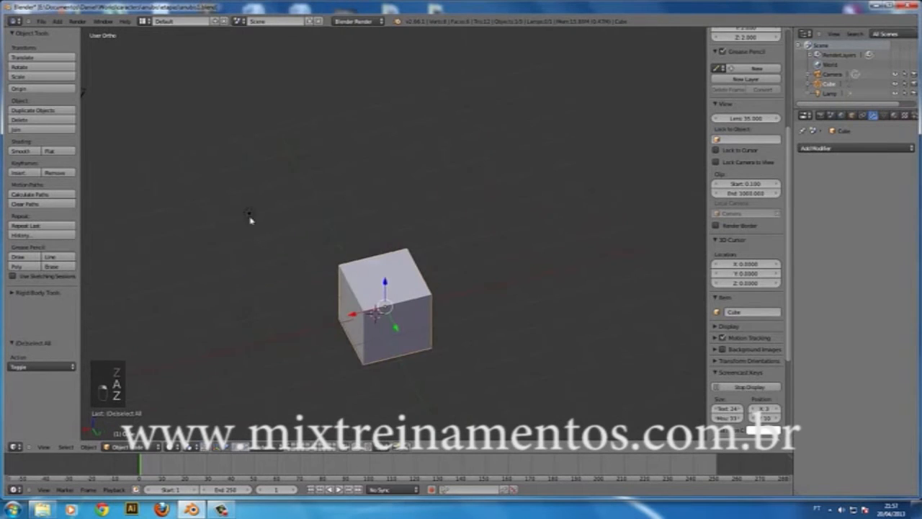
Enter Edit Mode on the cube with wireframe shading and deselect all of its vertices
key(Tab)
middle_drag(512, 335, 471, 333)
key(z)
key(a)
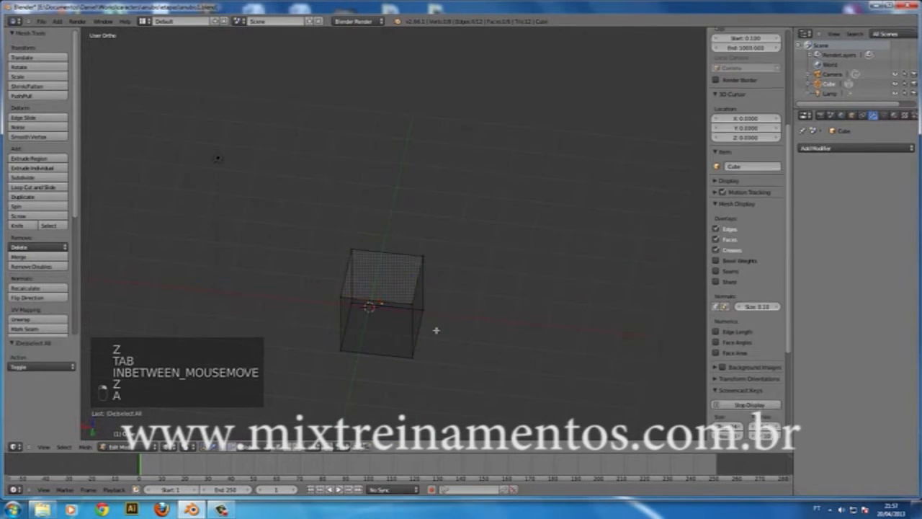
scroll(435, 329, up, 3)
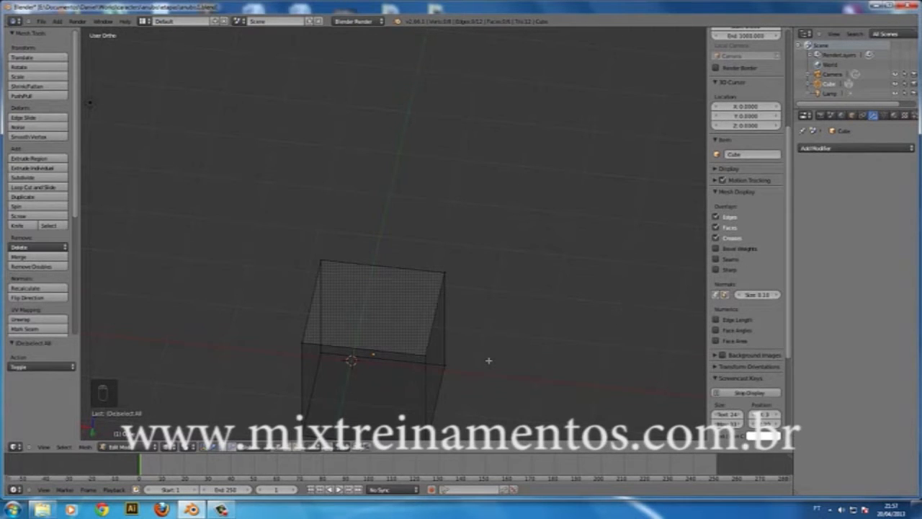
middle_drag(430, 330, 333, 302)
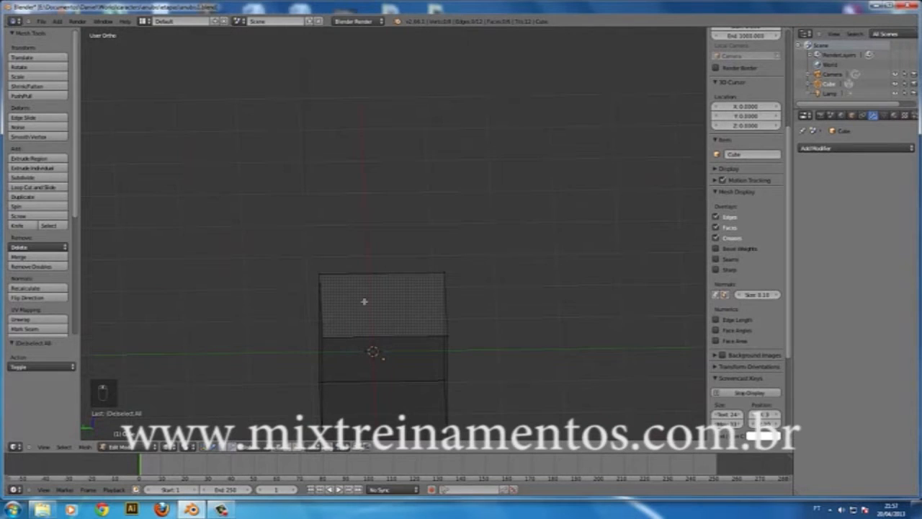
right_click(327, 339)
middle_drag(326, 339, 402, 348)
key(a)
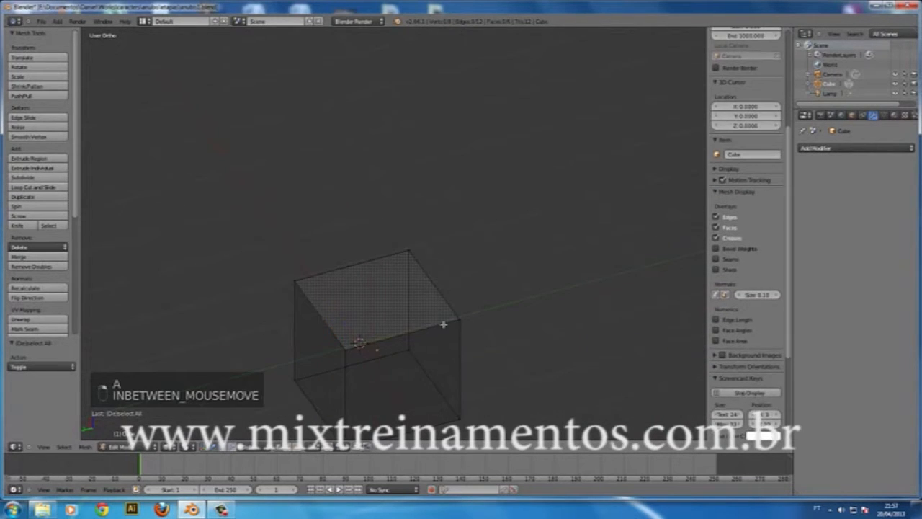
key(z)
key(z)
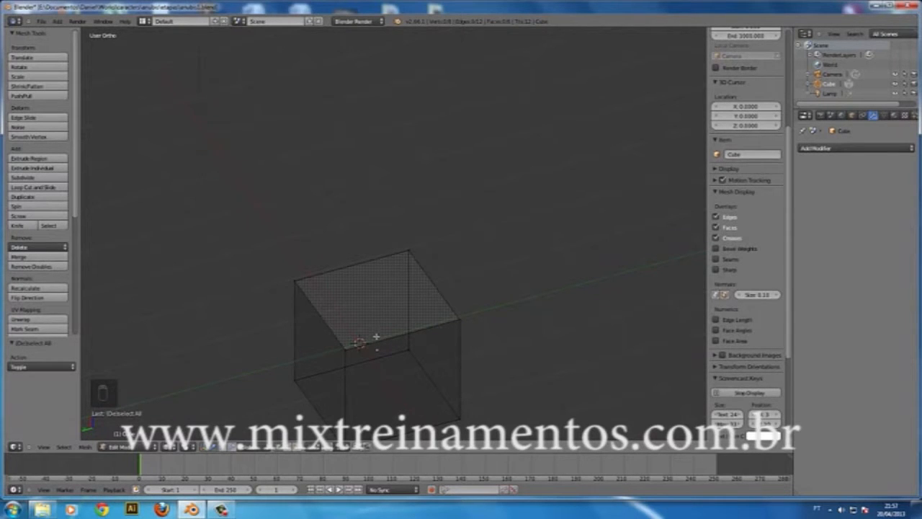
In solid shading, add a single loop cut around the cube and slide it close to one side
key(z)
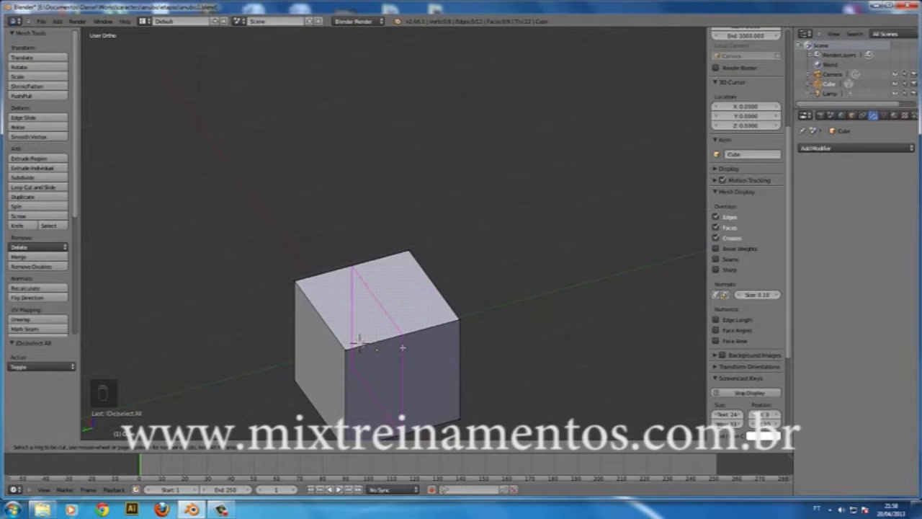
click(359, 341)
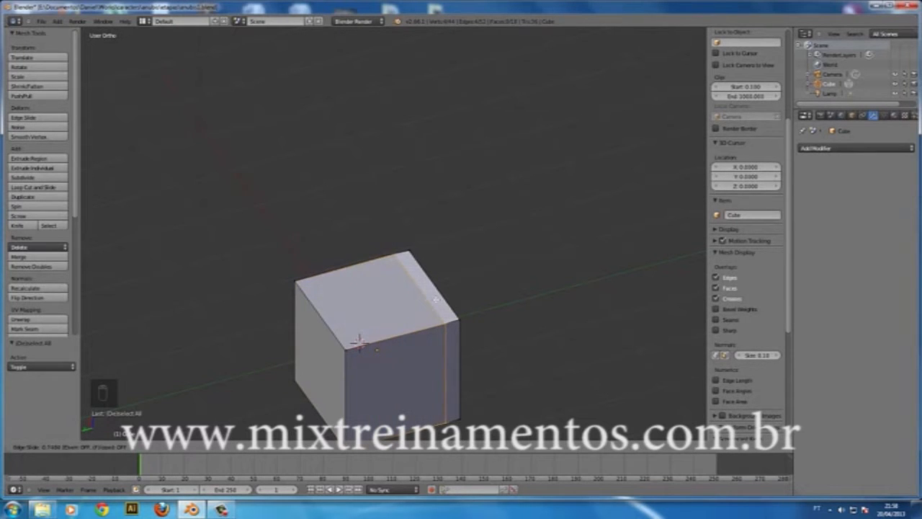
click(430, 304)
middle_drag(478, 370, 476, 342)
Try moving the upper vertex of the new loop cut, cancelling each move, and clear the selection
key(a)
right_click(416, 360)
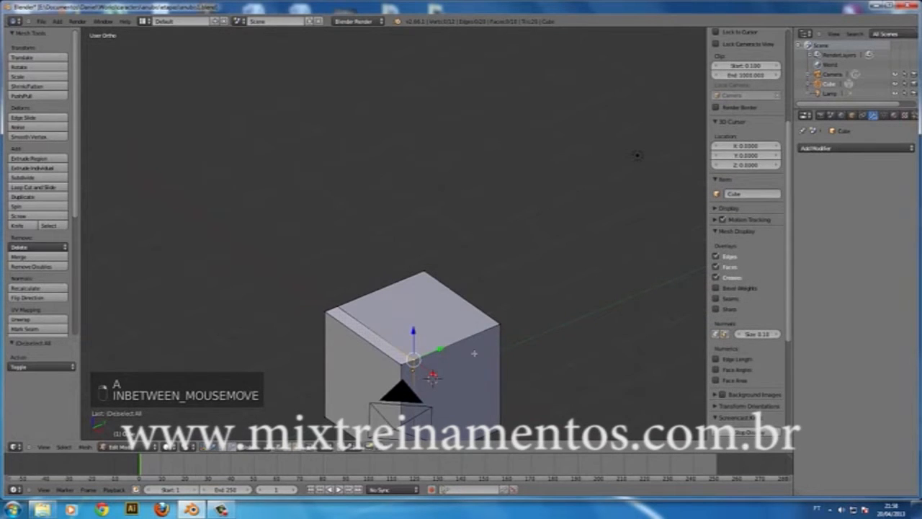
key(g)
right_click(460, 347)
shift+middle_drag(381, 317, 318, 254)
middle_drag(472, 346, 481, 366)
key(g)
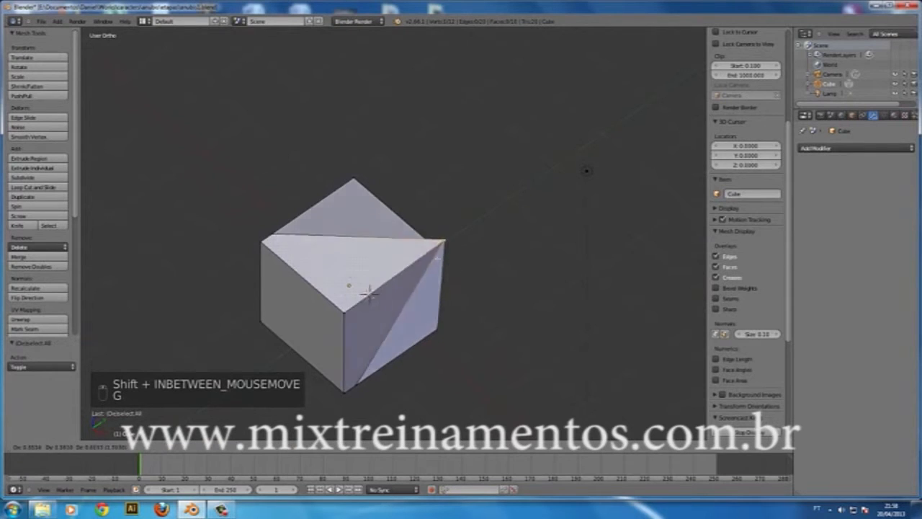
right_click(422, 339)
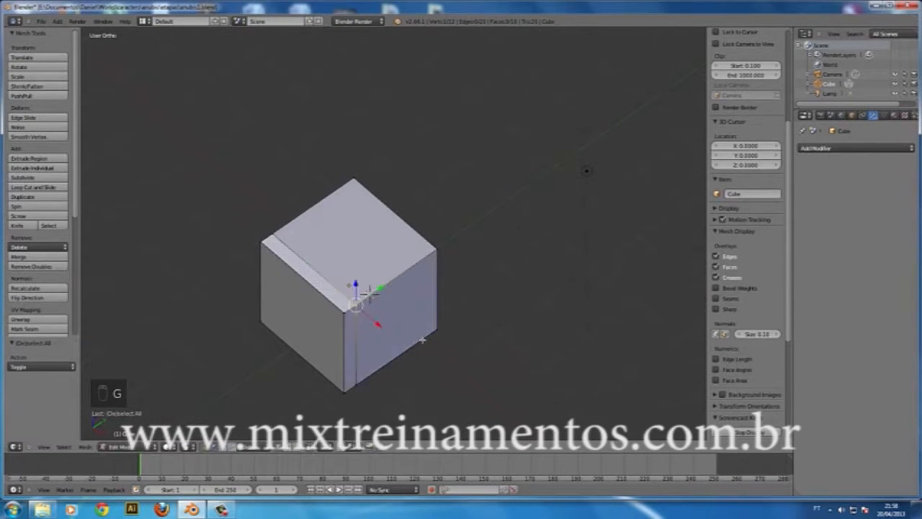
key(a)
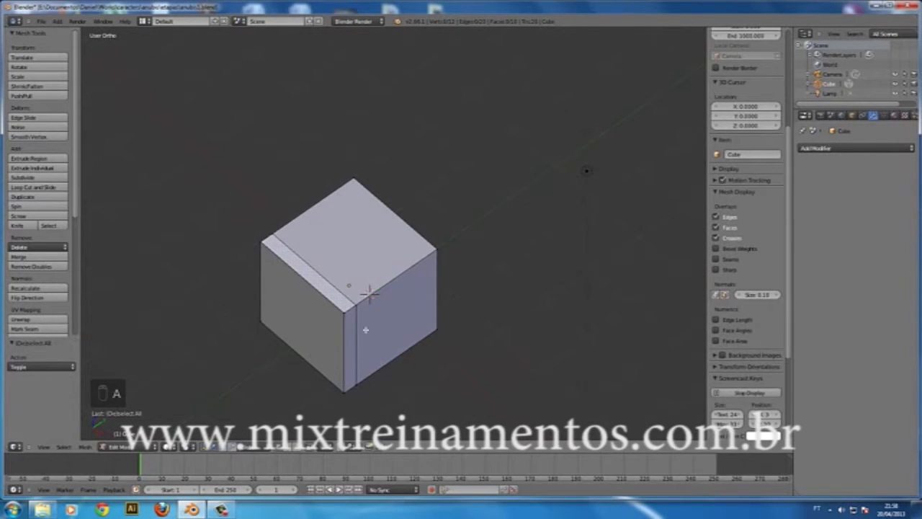
Cut an irregular knife line across the cube's top face and down over its adjacent side faces
middle_drag(454, 377, 376, 365)
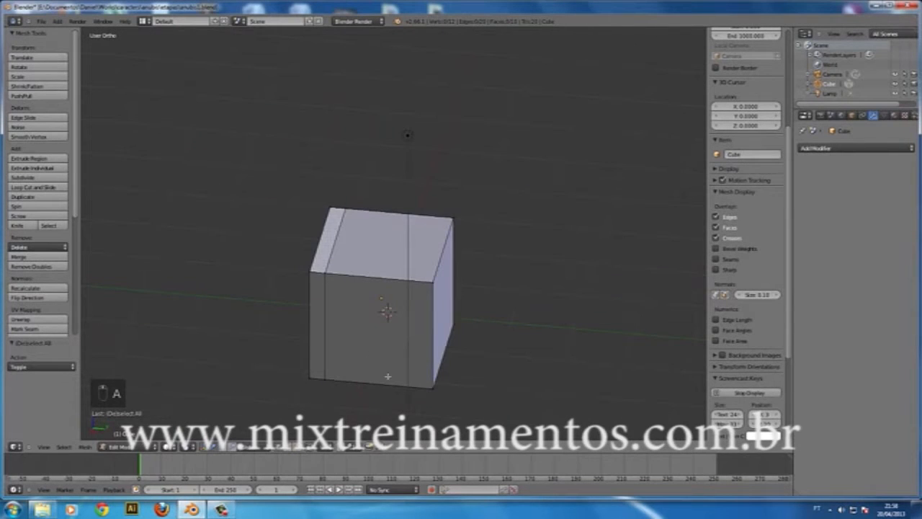
middle_drag(487, 374, 444, 260)
key(k)
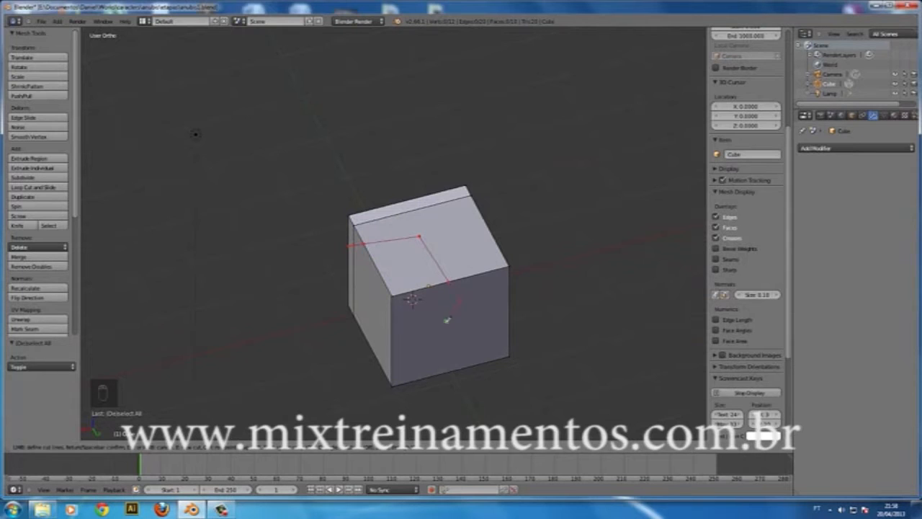
click(429, 338)
click(366, 339)
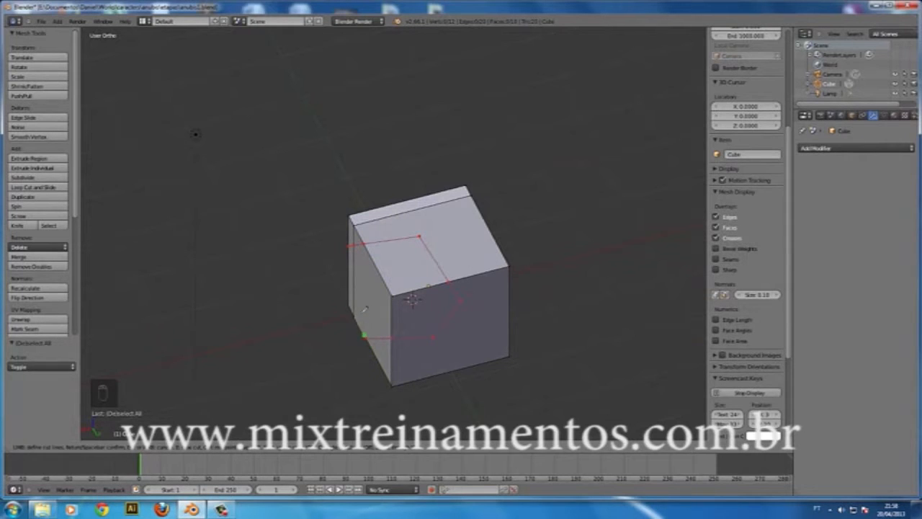
click(365, 244)
key(Return)
Deselect all of the mesh and switch to wireframe shading to show the knife cut's edges
middle_drag(469, 322, 320, 330)
key(a)
key(z)
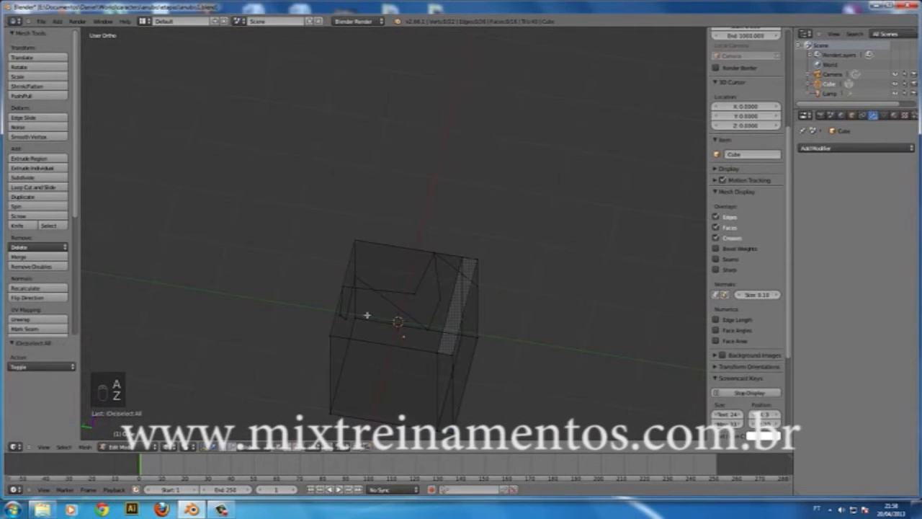
Examine the knife cut's edges and vertices from several angles in both wireframe and solid shading
right_click(410, 294)
key(z)
middle_drag(386, 317, 446, 300)
key(a)
key(z)
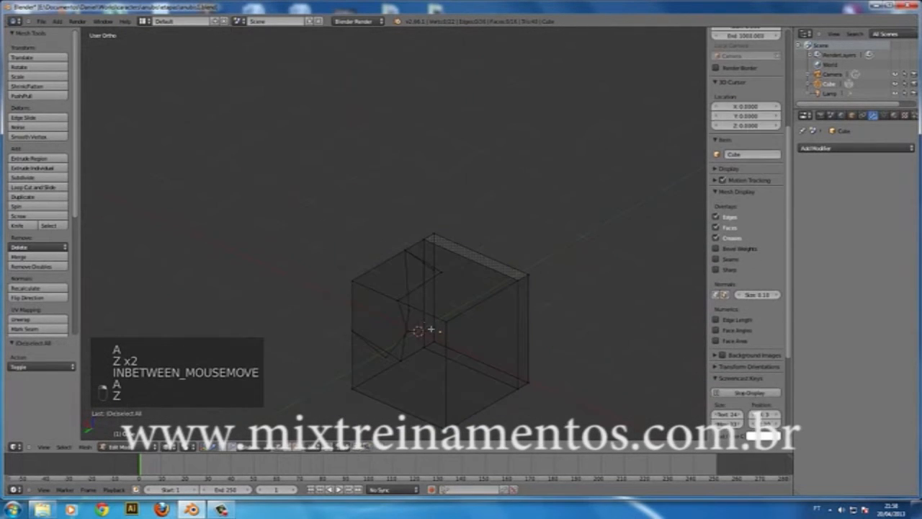
right_click(413, 329)
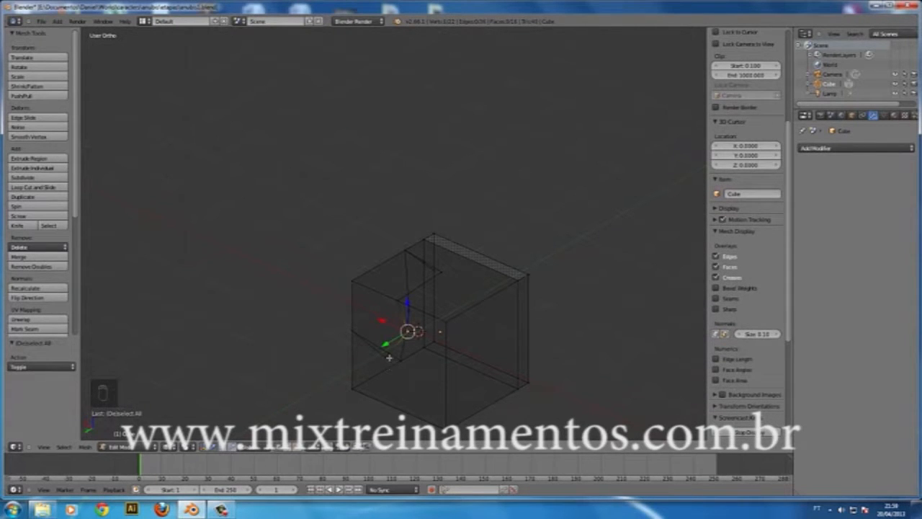
key(z)
mouse_move(466, 373)
middle_down()
mouse_move(418, 375)
mouse_move(450, 355)
mouse_move(422, 339)
mouse_move(440, 360)
middle_up()
key(a)
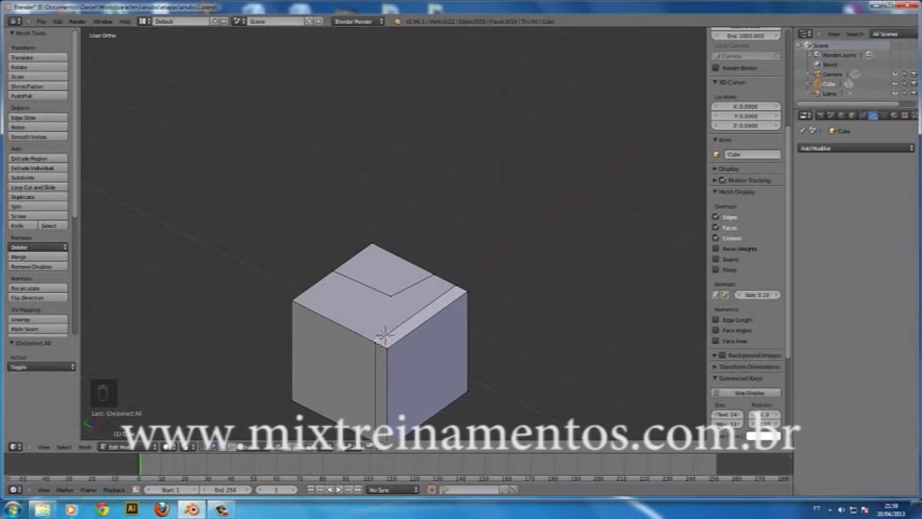
Select the whole mesh, apply Subdivide from the Specials options, and clear the selection
key(a)
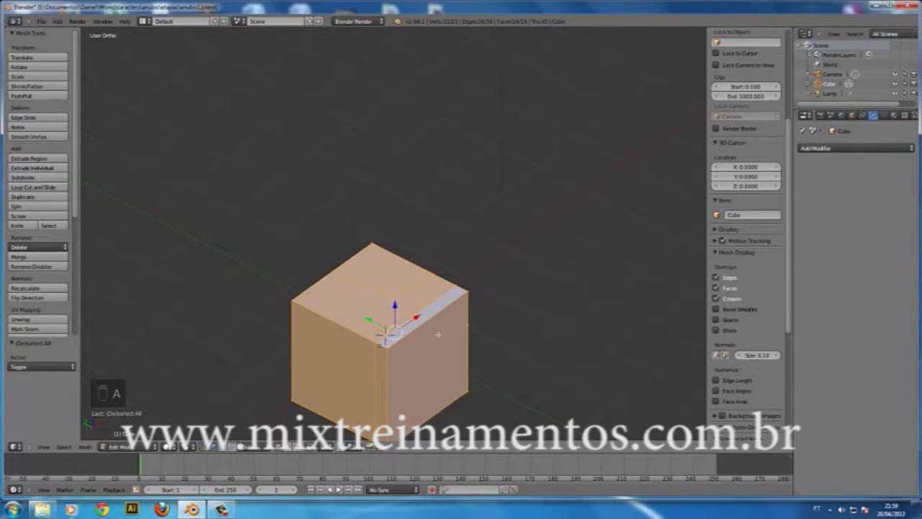
key(w)
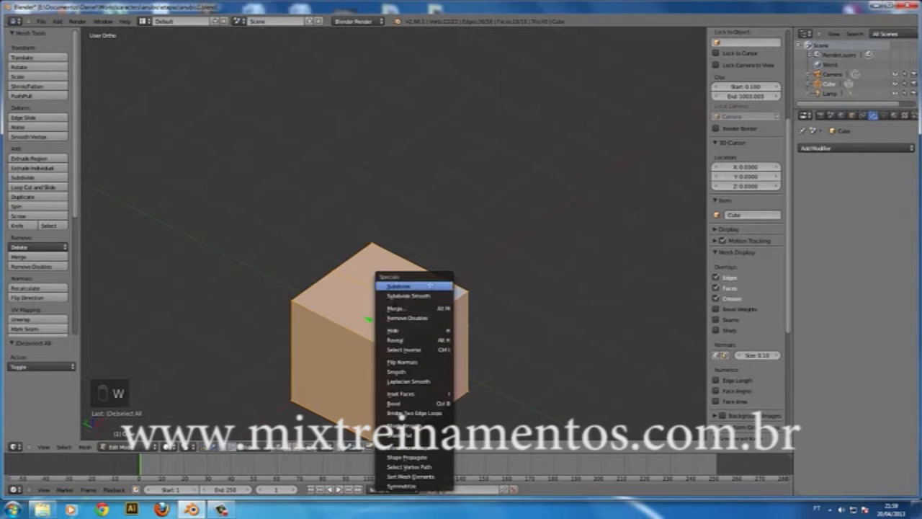
click(376, 283)
key(w)
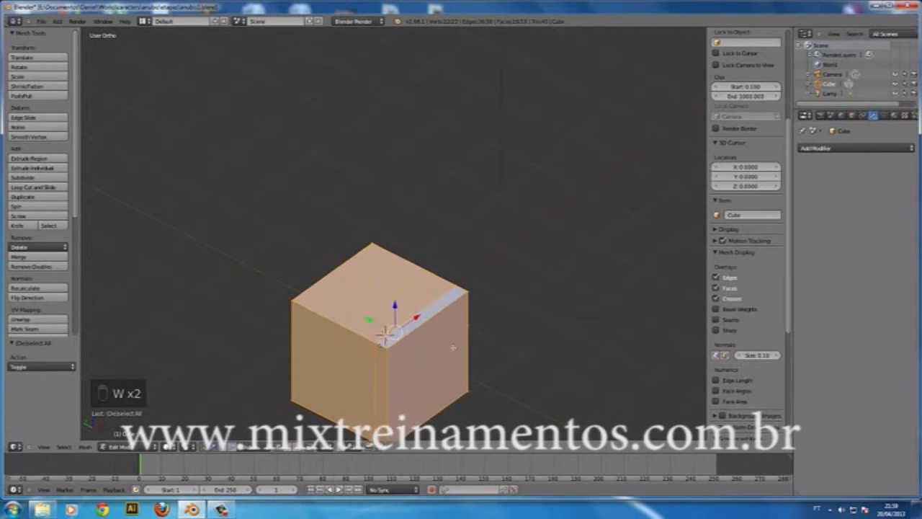
key(w)
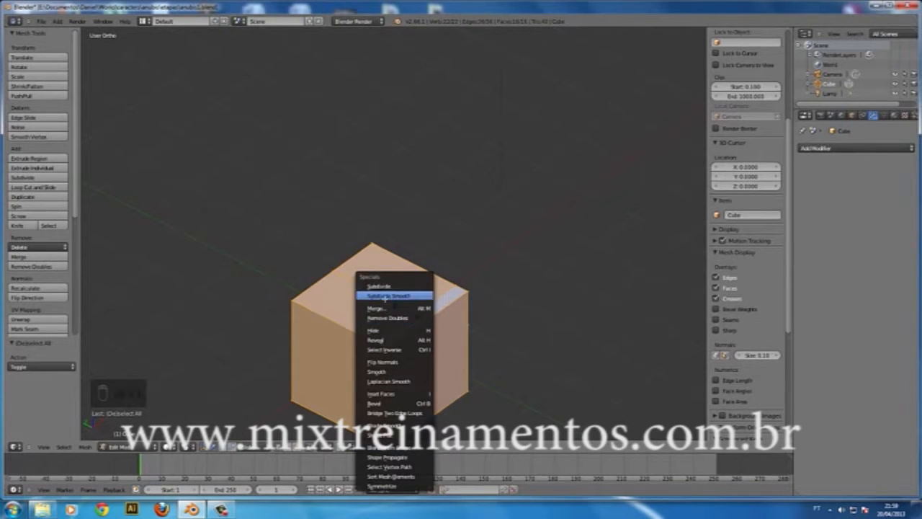
click(397, 286)
middle_drag(386, 315, 324, 300)
key(a)
middle_drag(437, 362, 342, 361)
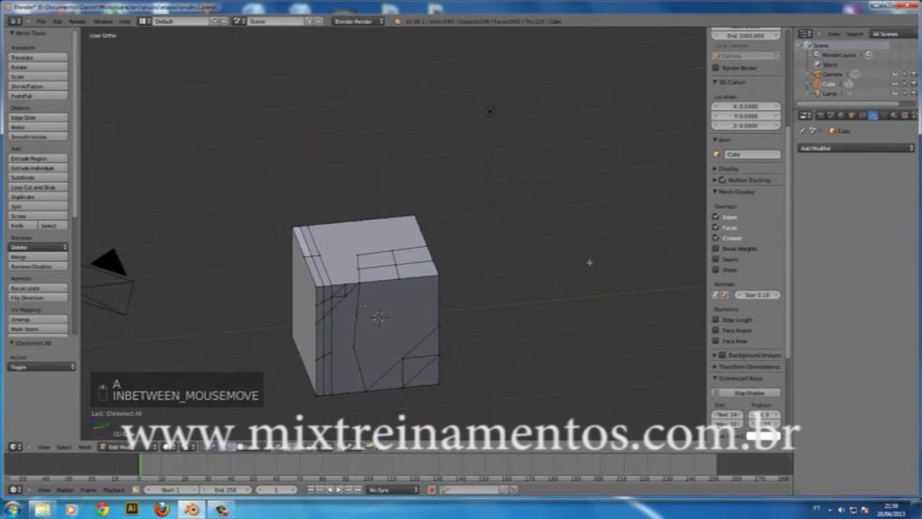
middle_drag(484, 354, 434, 366)
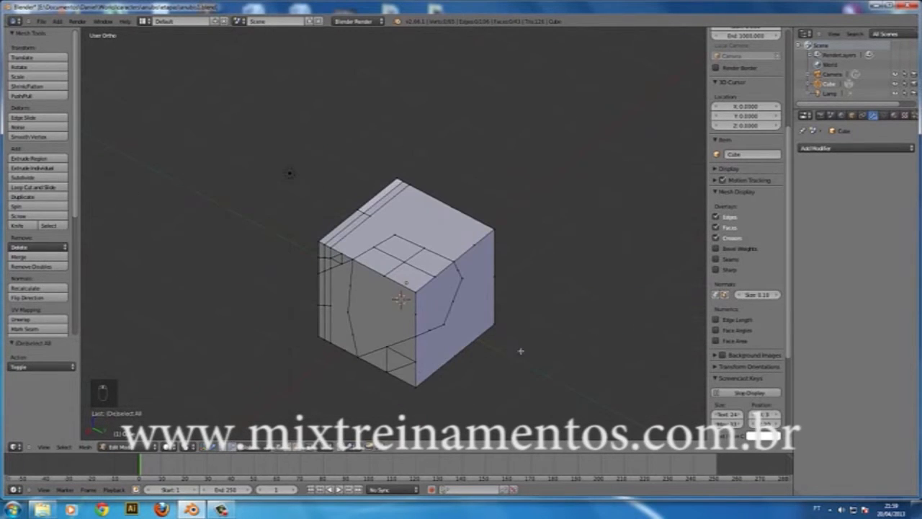
Try moving a vertex at the upper end of the subdivided cube's near vertical edge
middle_drag(553, 356, 427, 330)
right_click(440, 306)
key(g)
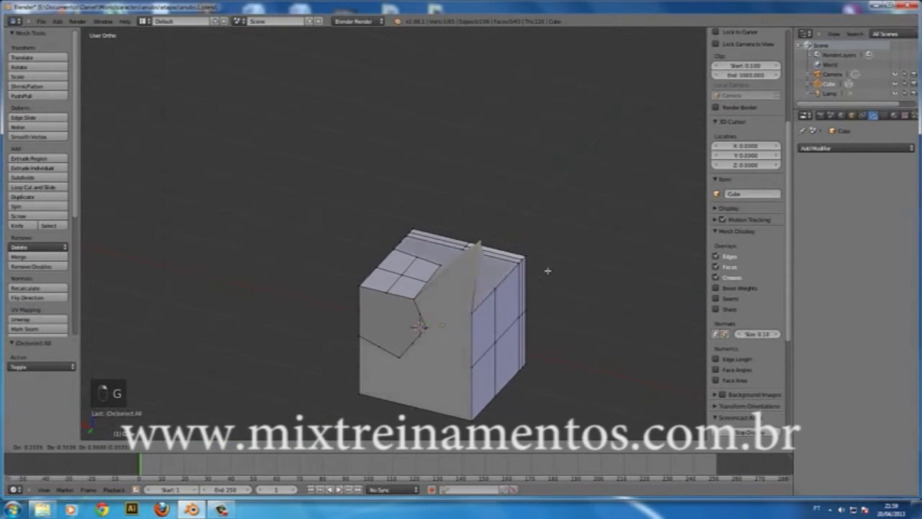
right_click(514, 305)
middle_drag(554, 365, 434, 293)
key(a)
Box-select the upper faces beside the loop cuts on the cube's side and extrude them outward about 0.85 units
middle_drag(509, 338, 426, 305)
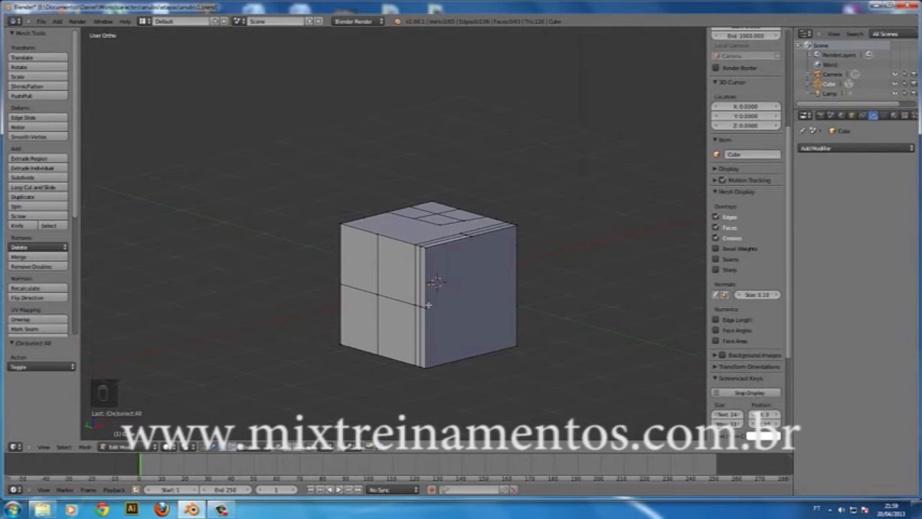
key(b)
mouse_move(374, 228)
mouse_down()
mouse_move(381, 243)
mouse_move(371, 243)
mouse_up()
key(b)
drag(407, 289, 448, 321)
middle_drag(443, 318, 417, 315)
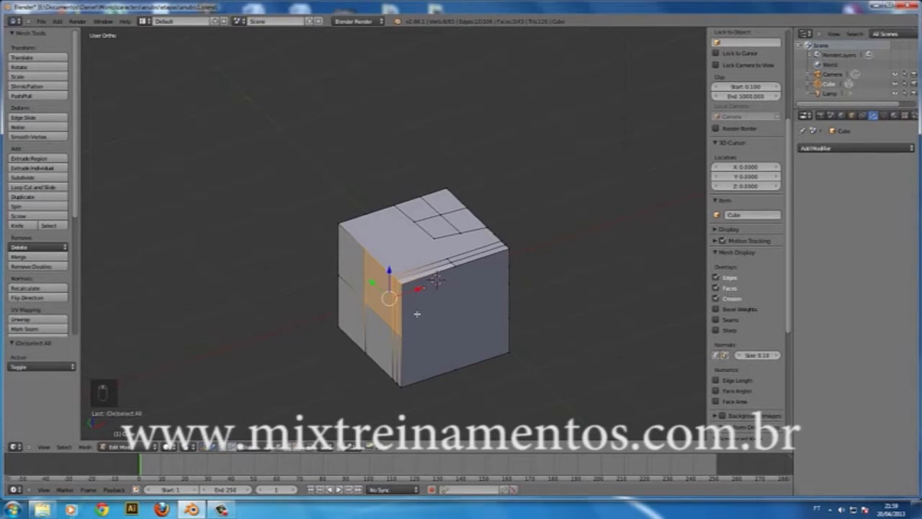
key(e)
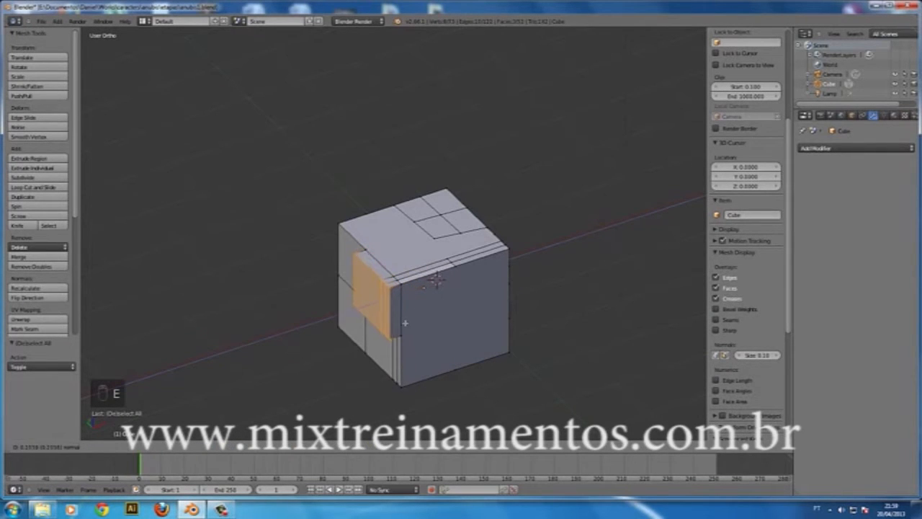
click(362, 317)
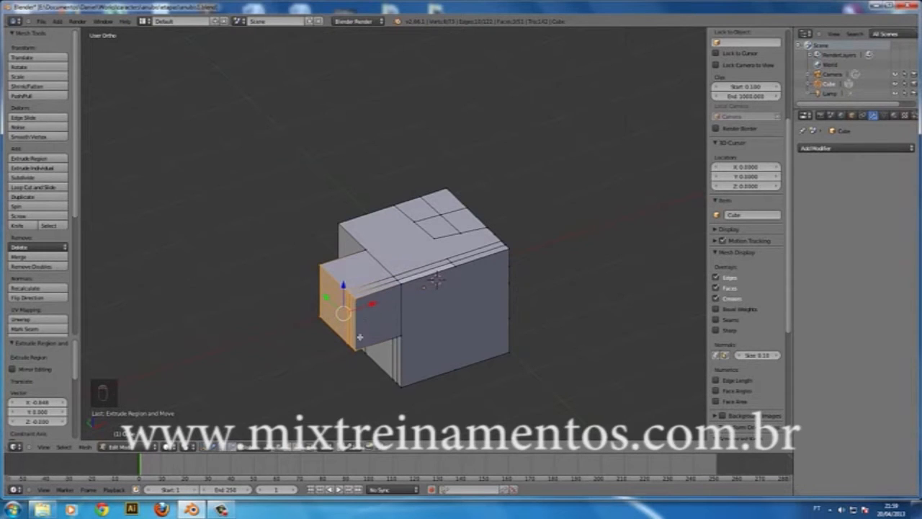
Clear the selection and examine the extruded block from several angles in wireframe and solid shading
key(z)
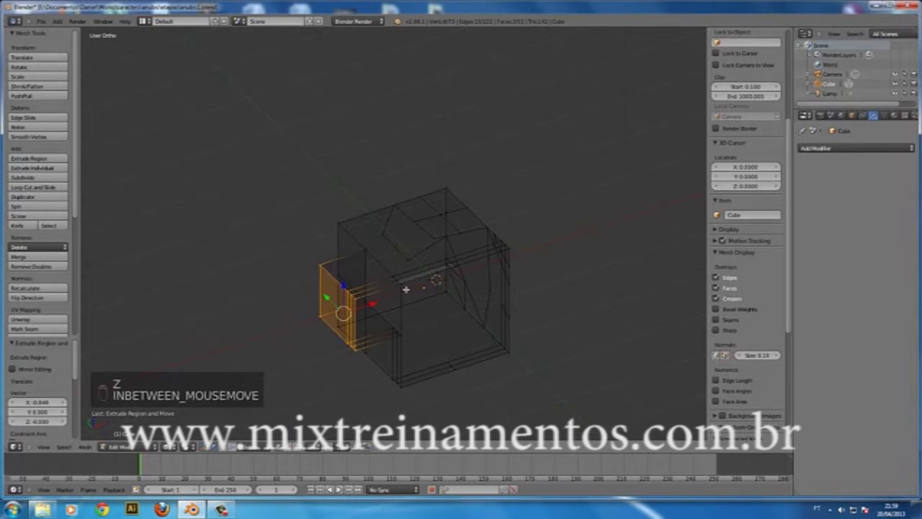
key(z)
middle_drag(569, 368, 385, 354)
key(a)
mouse_move(287, 273)
middle_down()
mouse_move(348, 287)
mouse_move(412, 259)
middle_up()
key(z)
middle_drag(349, 259, 402, 266)
key(z)
Box-select the narrow lower faces at the cube's opposite corner and extrude them outward about 1.05 units
mouse_move(493, 314)
shift+middle_down()
mouse_move(464, 271)
mouse_move(400, 283)
shift+middle_up()
scroll(342, 348, up, 3)
shift+middle_drag(399, 352, 365, 291)
scroll(365, 291, up, 3)
key(b)
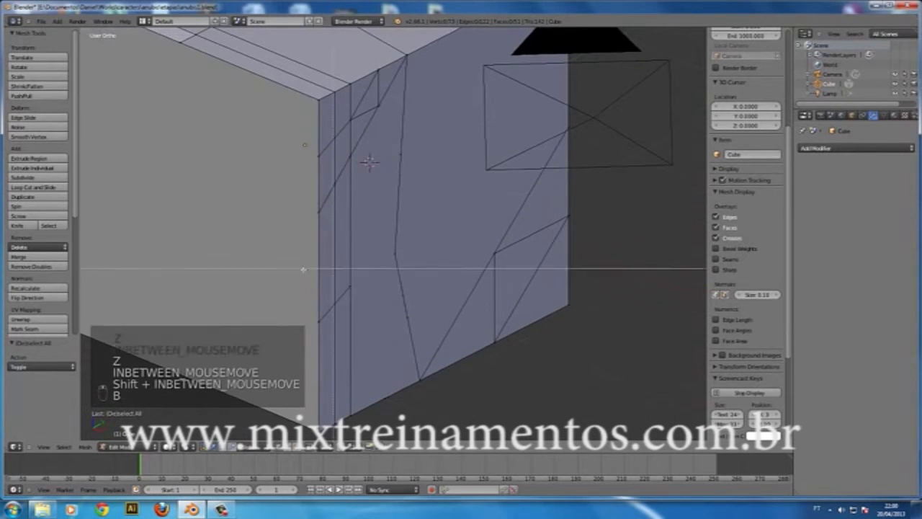
drag(301, 275, 370, 440)
scroll(398, 342, down, 3)
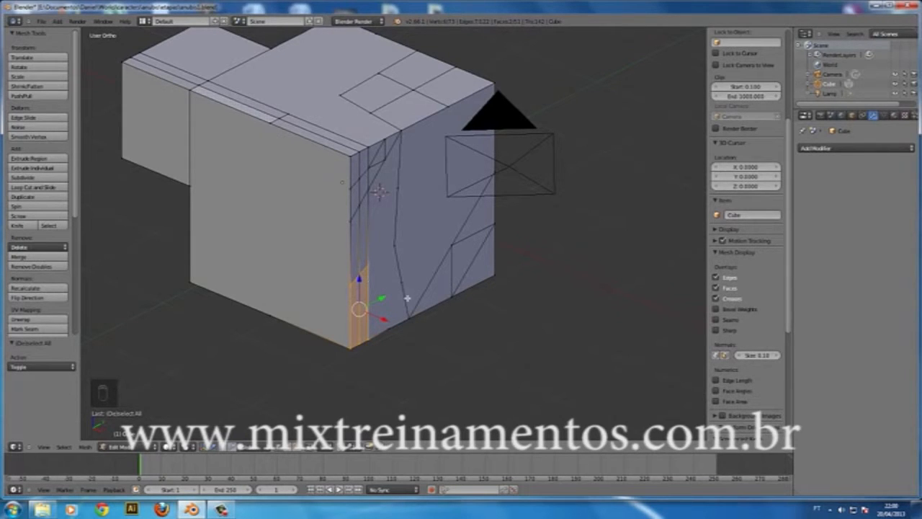
key(e)
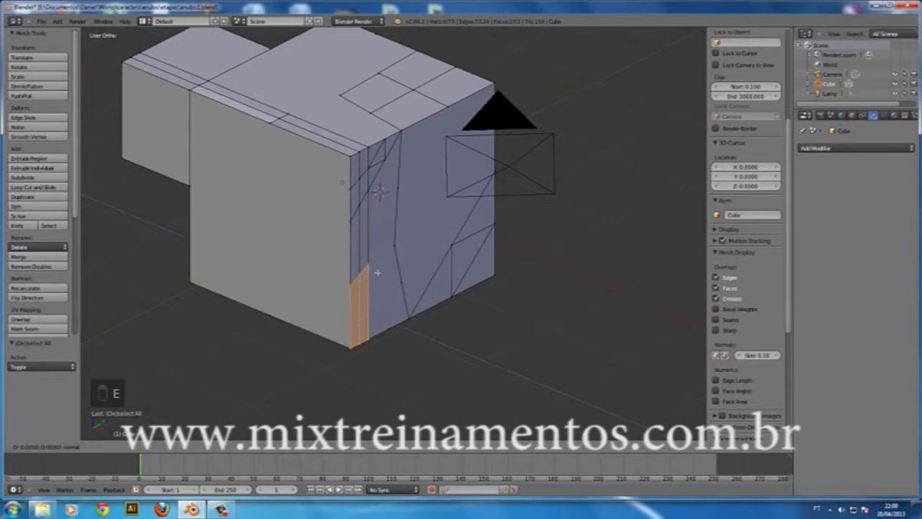
click(457, 317)
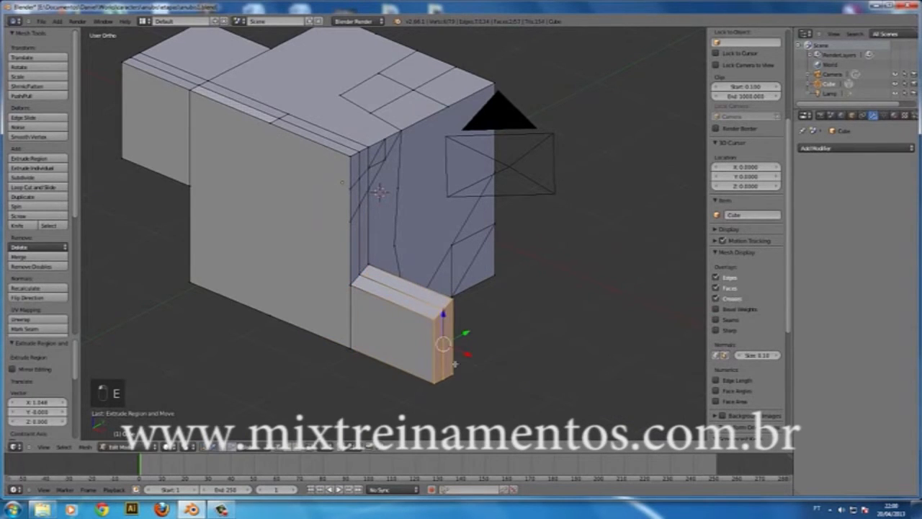
Try moving and scaling the end faces of the narrow extrusion
key(z)
key(g)
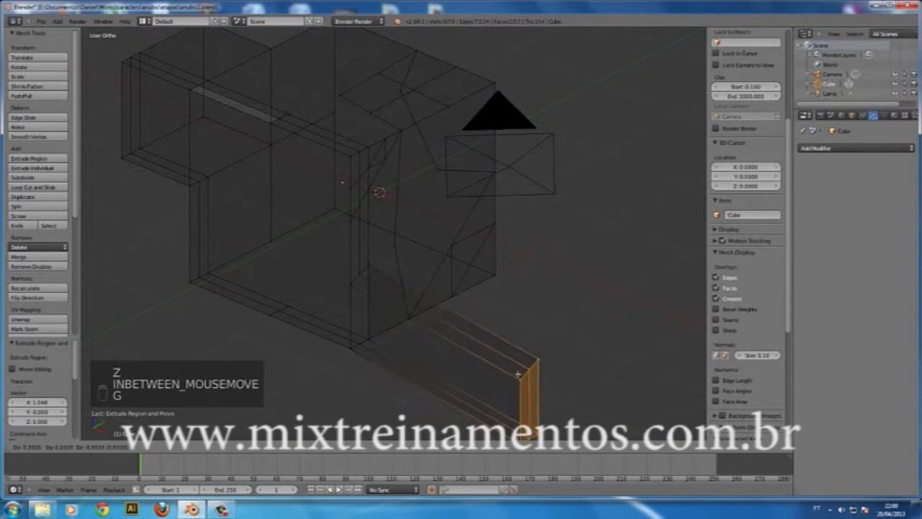
click(418, 302)
key(z)
middle_drag(547, 376, 461, 335)
key(s)
click(404, 322)
mouse_move(403, 321)
middle_down()
mouse_move(429, 268)
mouse_move(337, 327)
mouse_move(408, 248)
middle_up()
Extrude vertices at the upper end of the narrow block into a thin upward face and a loose edge, and deselect
key(z)
key(a)
key(z)
shift+right_click(319, 325)
key(e)
click(439, 169)
key(a)
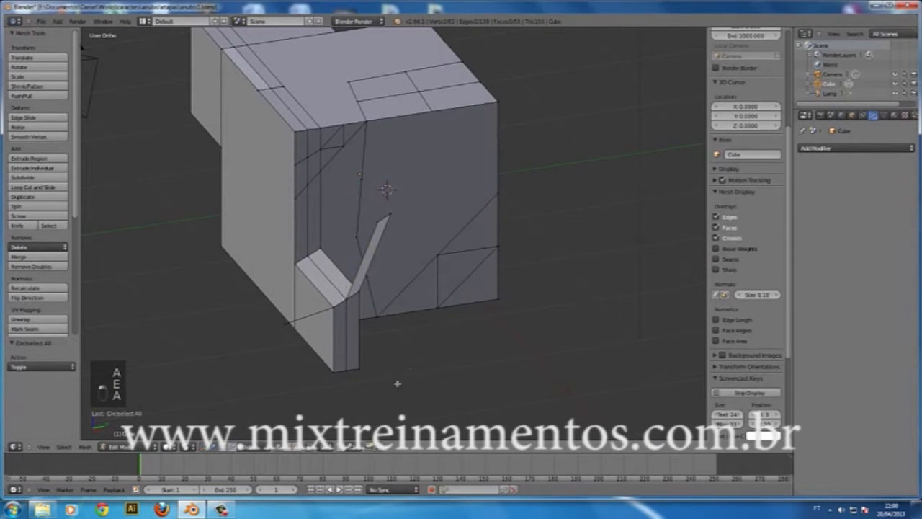
Examine the thin extruded face and loose edge in wireframe and solid shading from several angles
middle_drag(397, 383, 443, 354)
key(a)
key(z)
key(a)
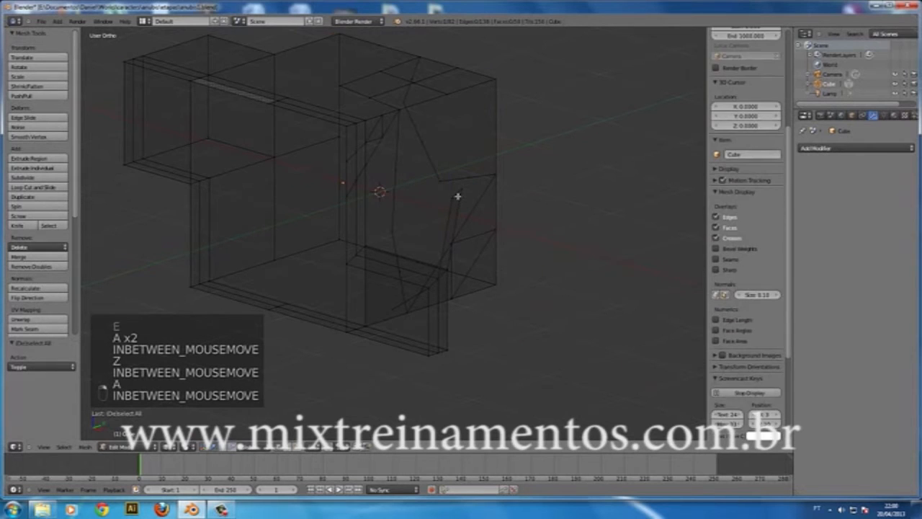
right_click(458, 196)
key(z)
key(a)
middle_drag(447, 275, 379, 301)
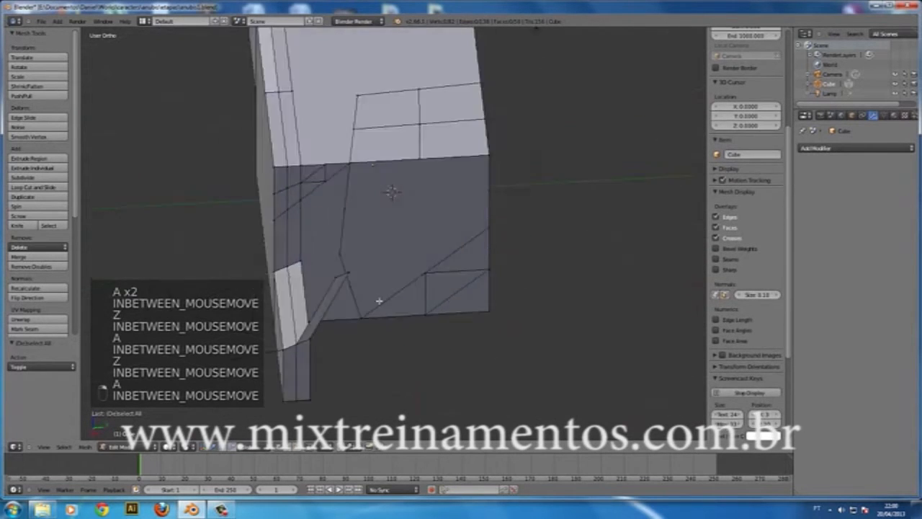
key(a)
key(z)
key(z)
scroll(516, 333, down, 3)
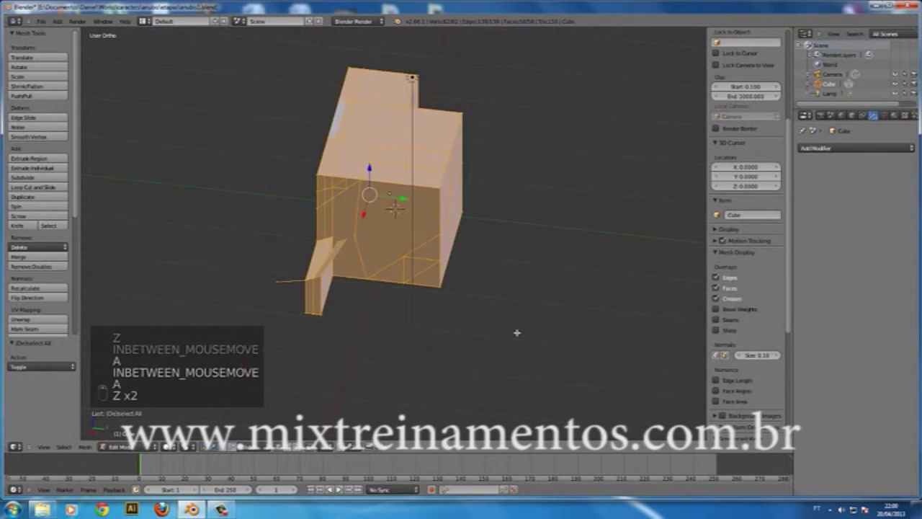
Leave and re-enter Edit Mode, and toggle the selection of the whole mesh on and off
key(a)
key(Tab)
key(Tab)
key(a)
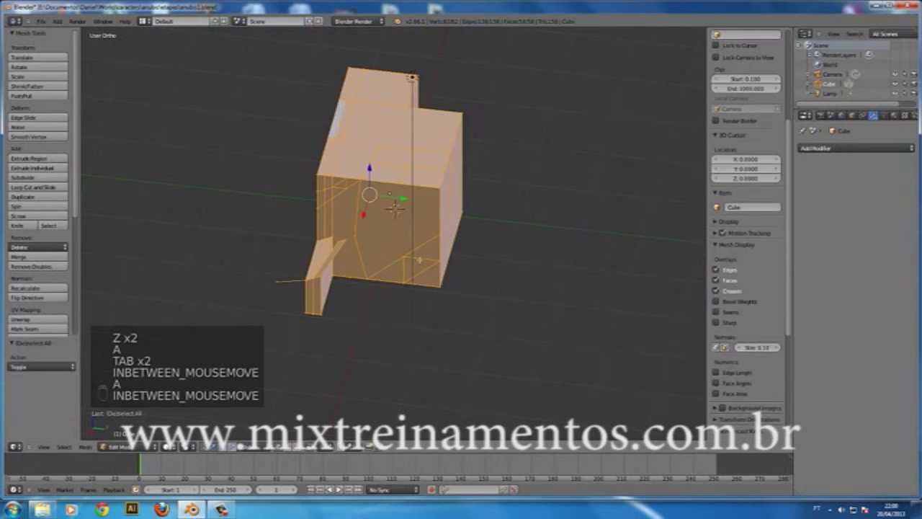
key(a)
key(a)
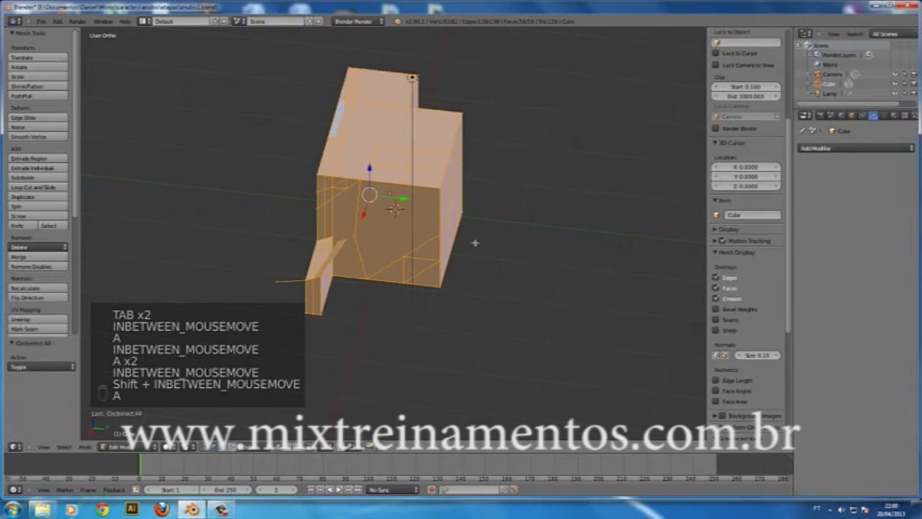
key(a)
Practise box-selecting different parts of the mesh in wireframe shading, clearing the selection each time
key(z)
key(b)
key(b)
drag(400, 143, 466, 180)
middle_drag(511, 212, 449, 208)
key(a)
key(b)
key(b)
key(b)
drag(415, 184, 446, 204)
middle_drag(445, 205, 395, 191)
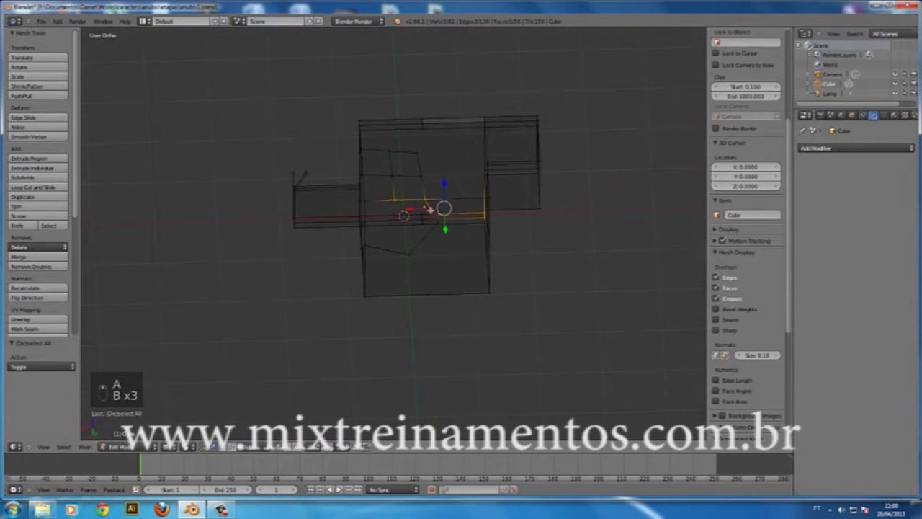
key(a)
key(b)
drag(395, 192, 437, 216)
key(a)
Box-select the end faces of the larger extruded block and duplicate them away by about -1.11 X, -0.24 Y and 0.52 Z
middle_drag(532, 252, 576, 200)
key(b)
drag(580, 101, 515, 184)
drag(507, 215, 507, 215)
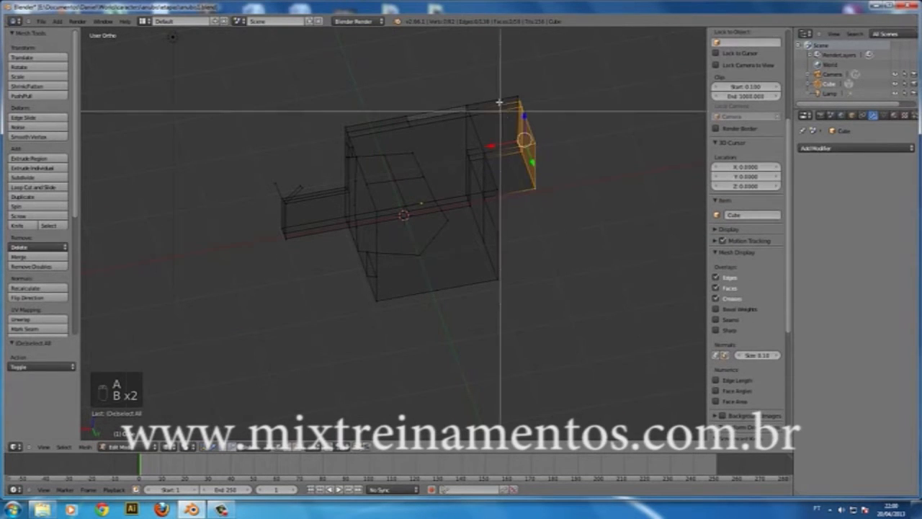
key(z)
key(shift+d)
click(570, 234)
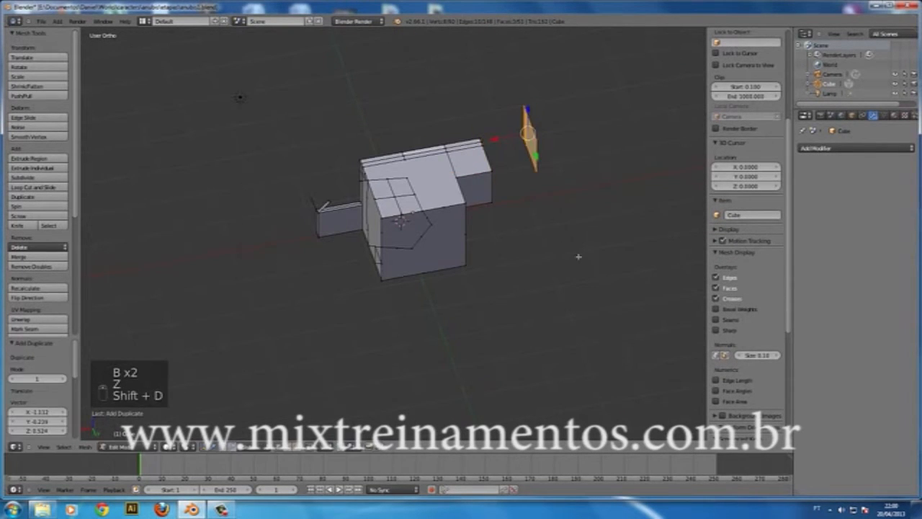
Enlarge the duplicated faces to about twice their size, clear the selection and return to solid shading
key(r)
click(515, 418)
middle_drag(568, 308, 478, 281)
key(z)
mouse_move(635, 244)
middle_down()
mouse_move(598, 251)
mouse_move(609, 259)
mouse_move(445, 242)
middle_up()
key(a)
key(z)
key(z)
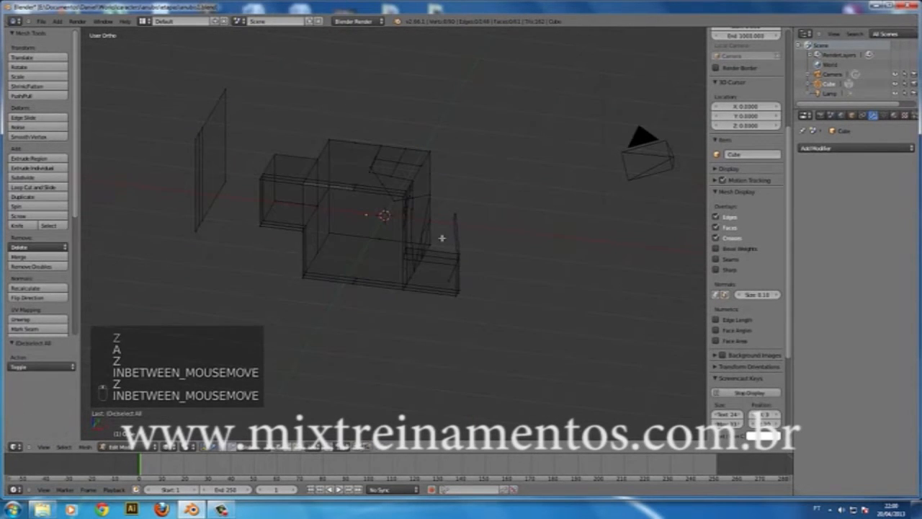
key(z)
Try sliding the large block's upper corner vertex along its vertical edge with Vertex Slide
mouse_move(412, 240)
middle_down()
mouse_move(349, 261)
mouse_move(428, 255)
mouse_move(435, 237)
mouse_move(392, 232)
middle_up()
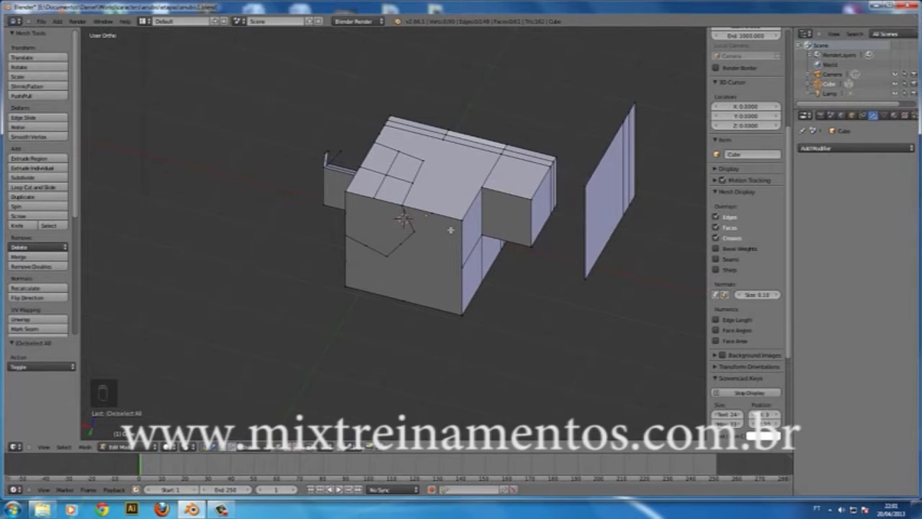
middle_drag(585, 201, 379, 255)
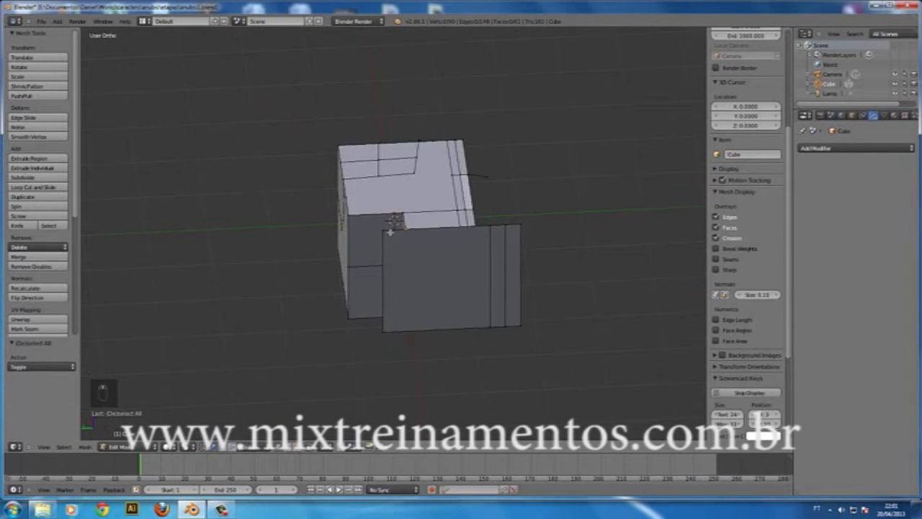
right_click(390, 232)
scroll(403, 281, up, 2)
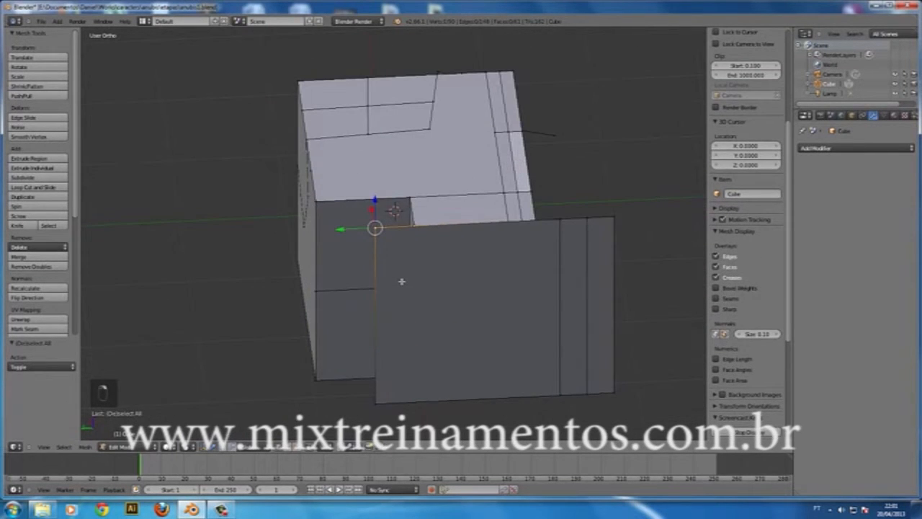
middle_drag(332, 215, 360, 297)
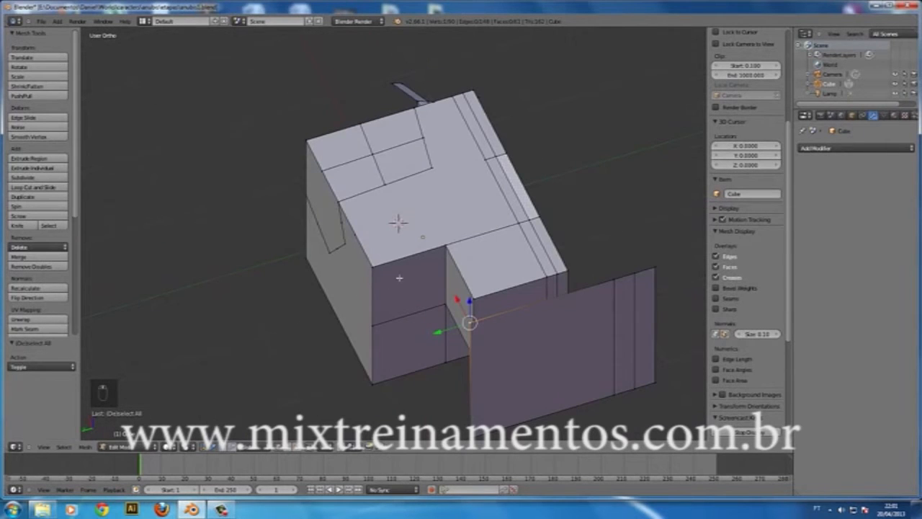
right_click(372, 272)
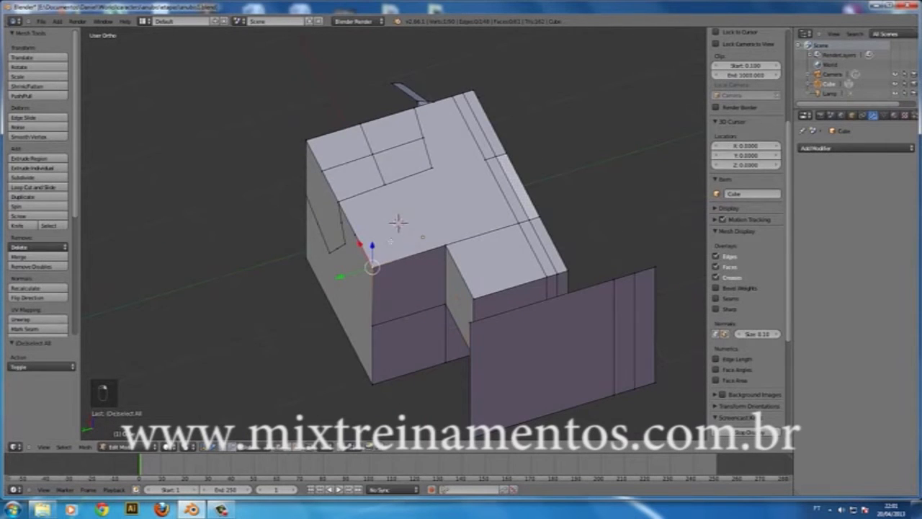
key(g)
key(g)
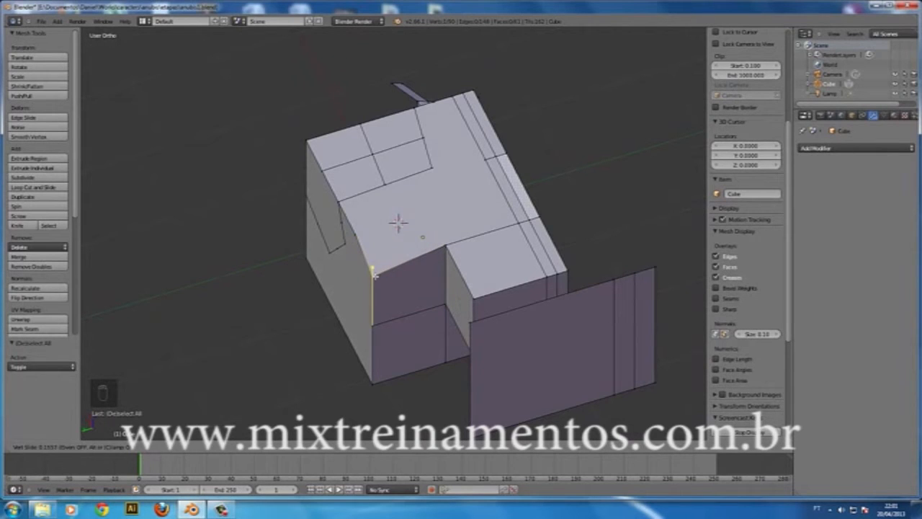
click(382, 271)
Select the two vertices of the block's lower vertical corner edge and try shifting that edge with Edge Slide
middle_drag(384, 268, 404, 234)
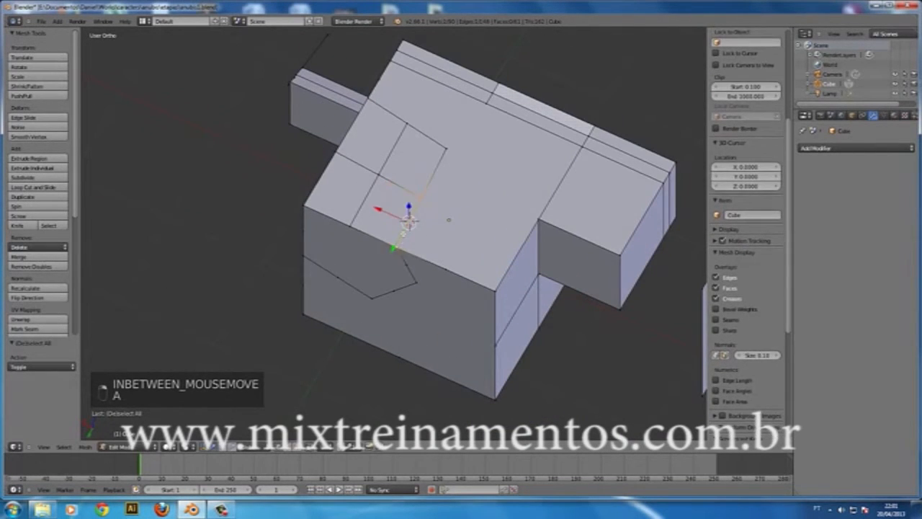
shift+middle_drag(467, 286, 422, 245)
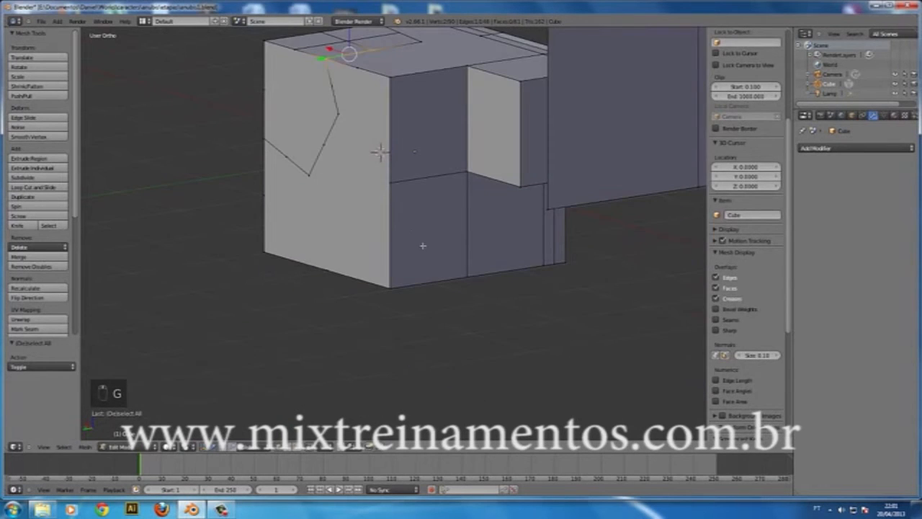
key(a)
right_click(393, 185)
shift+right_click(397, 286)
scroll(395, 277, up, 1)
middle_drag(396, 274, 375, 259)
key(g)
key(g)
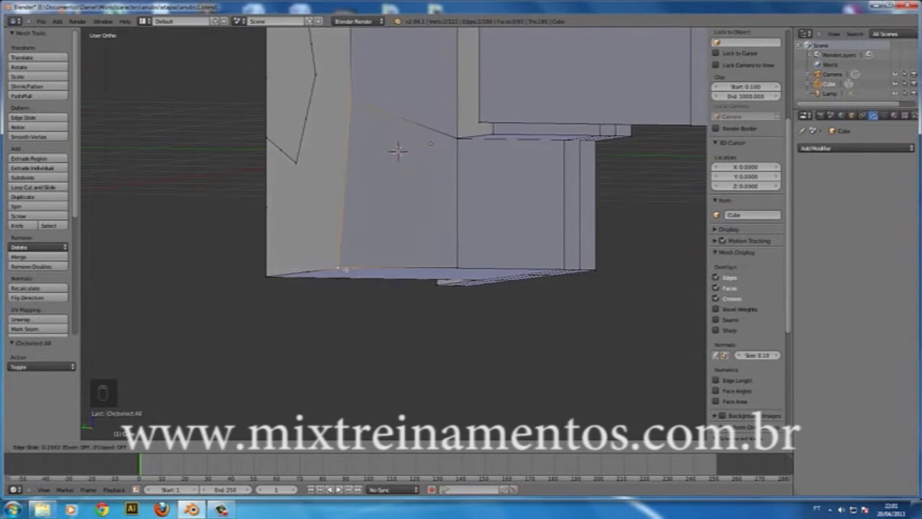
right_click(318, 242)
Try moving the selected corner edge freely away from the block
middle_drag(360, 255, 464, 219)
key(g)
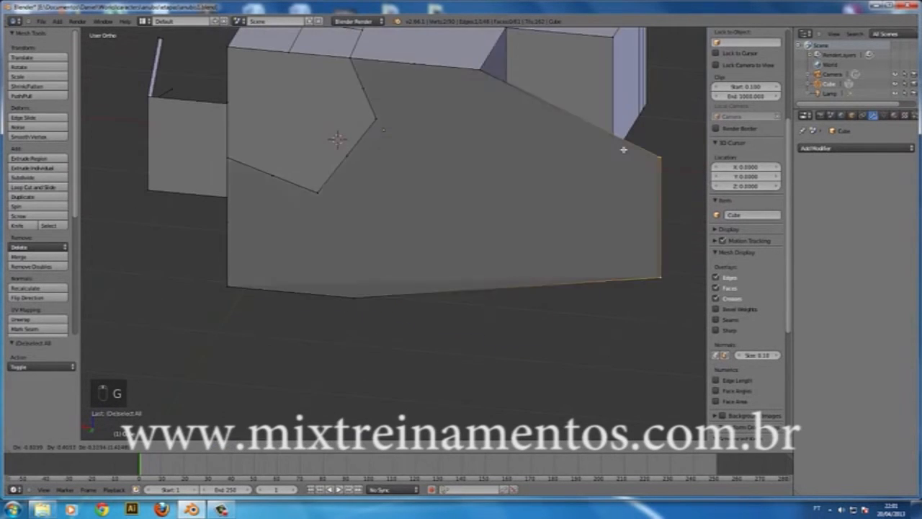
right_click(505, 219)
Clear the selection and inspect the whole mesh in wireframe shading before returning to solid shading
scroll(597, 255, down, 8)
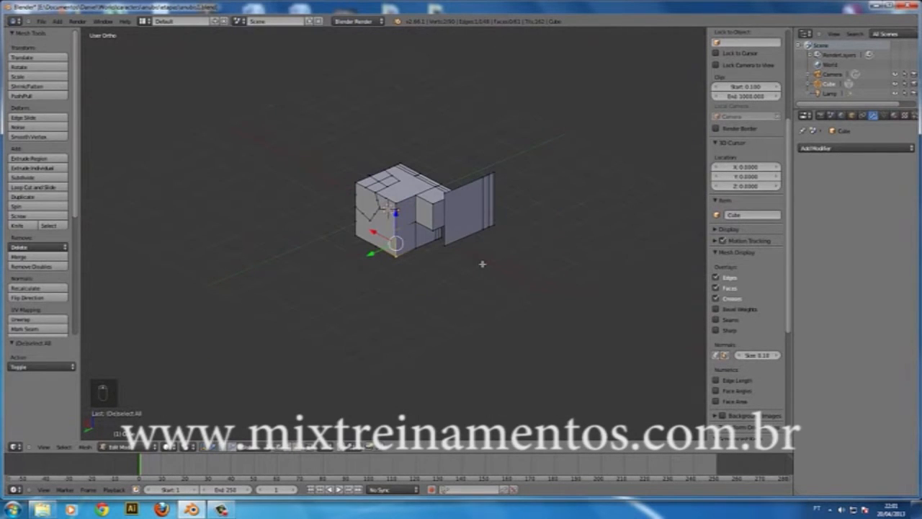
key(a)
scroll(422, 242, up, 5)
key(z)
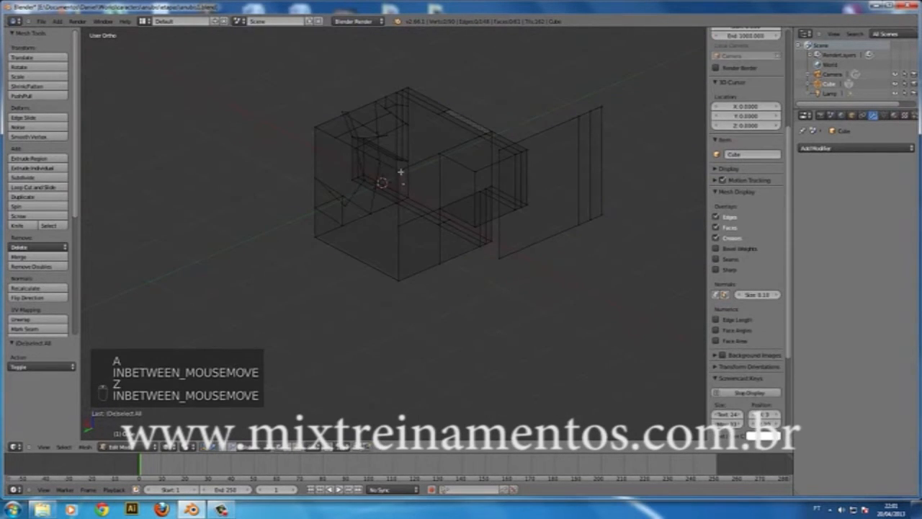
key(z)
middle_drag(447, 220, 492, 208)
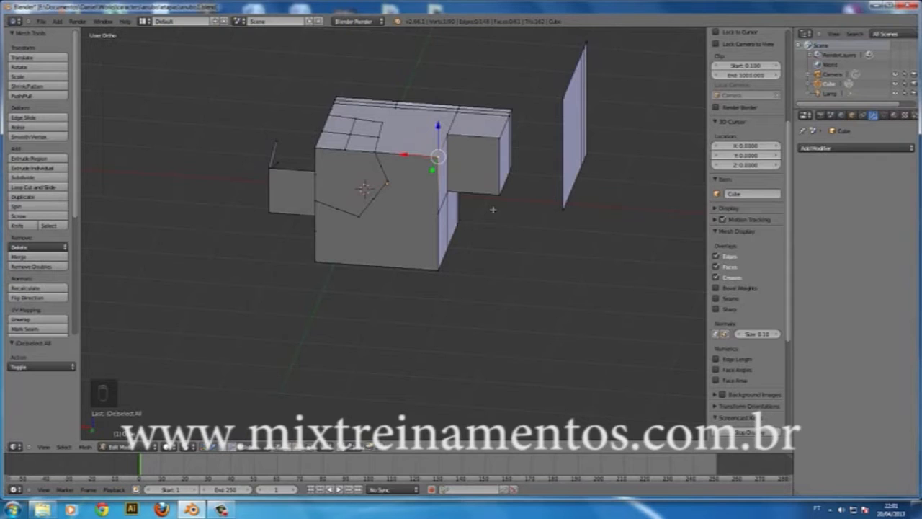
Leave Edit Mode and view the object from the front and from the back
key(Tab)
middle_drag(584, 203, 501, 189)
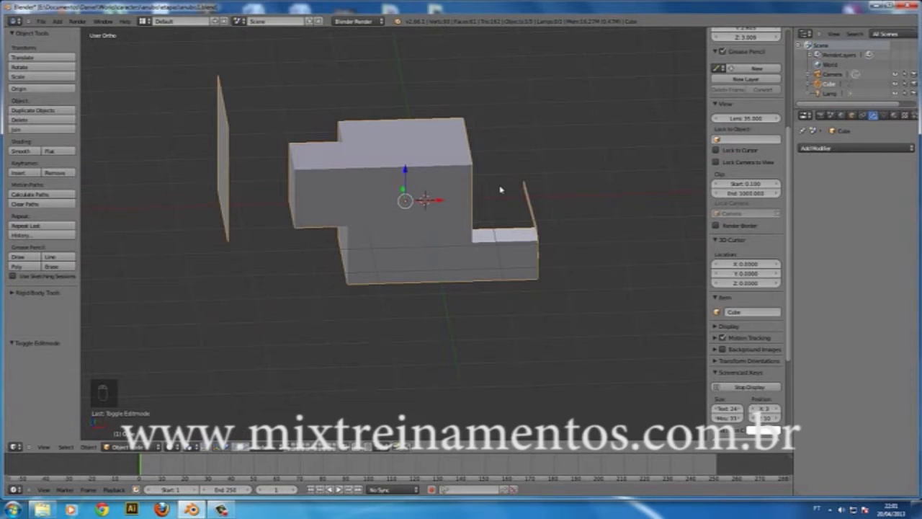
key(KP_1)
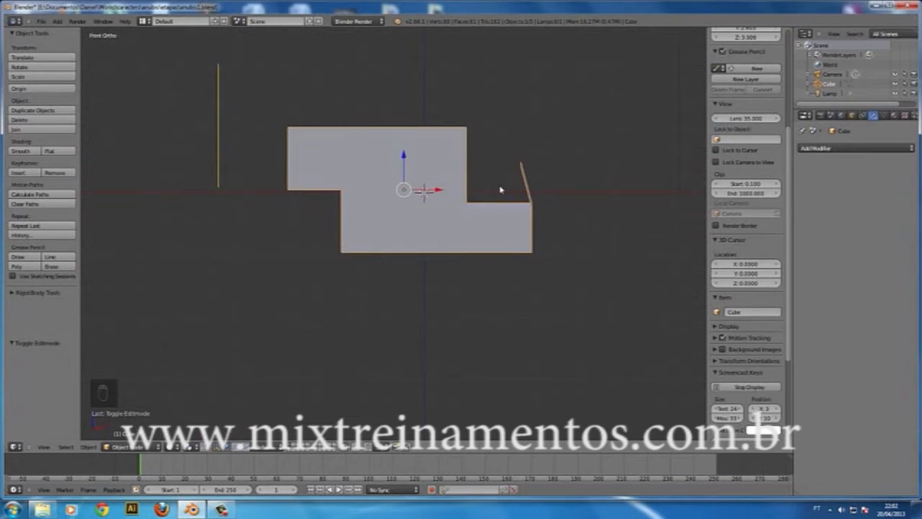
key(ctrl+KP_1)
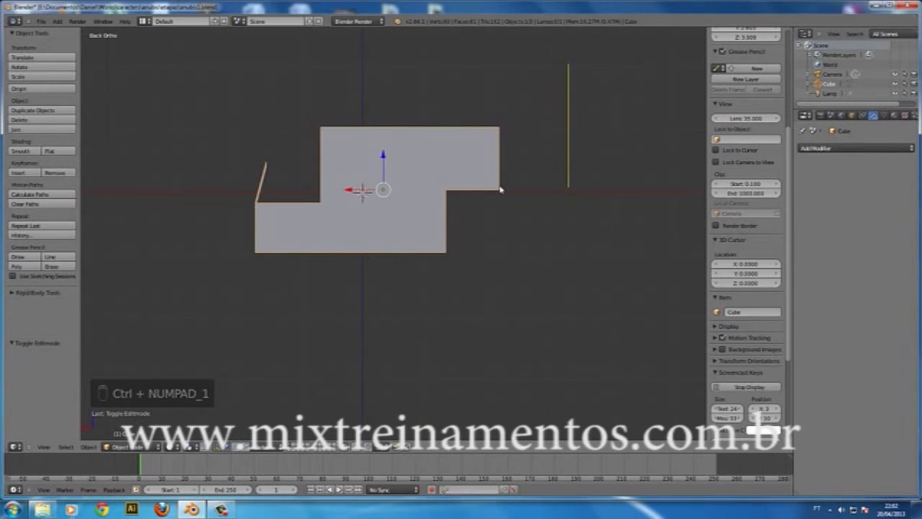
Delete the edited cube and add a Monkey mesh at the 3D cursor
key(Delete)
key(shift+a)
mouse_move(396, 227)
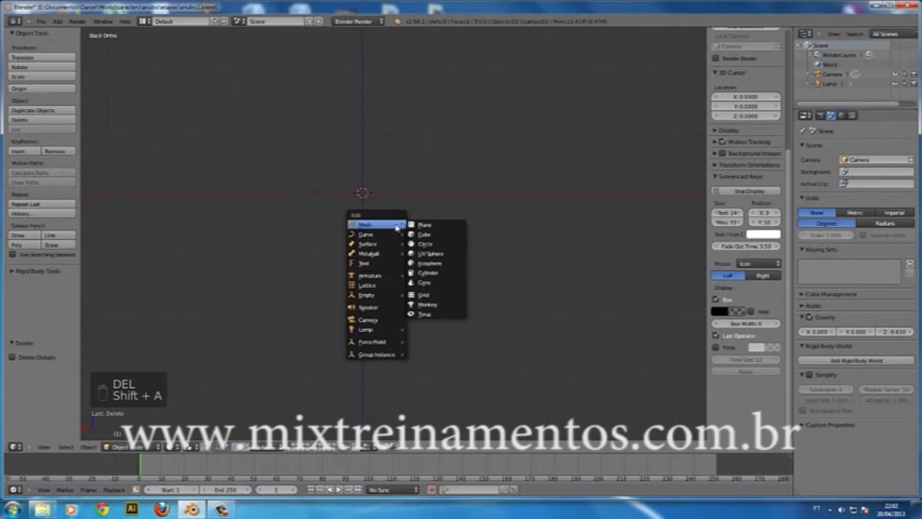
click(427, 304)
View the monkey head in the front, back, right, left, top and bottom orthographic views
key(KP_1)
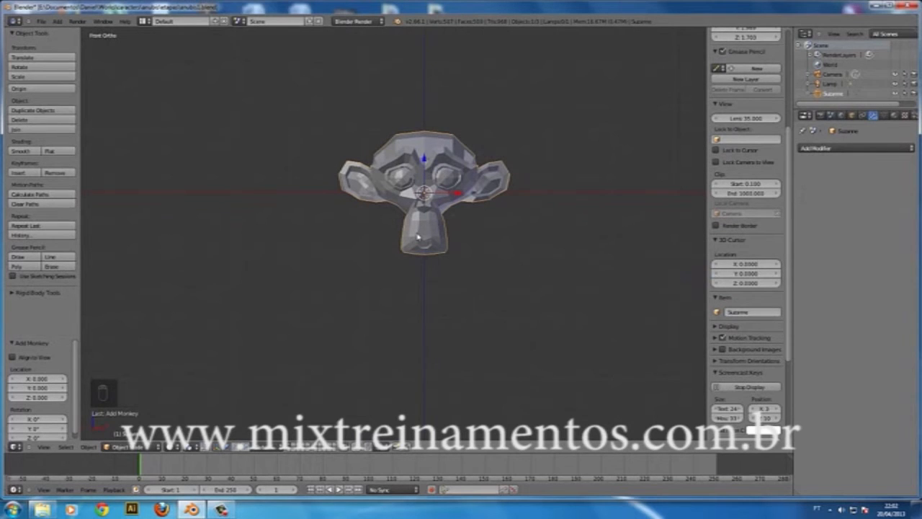
key(ctrl+KP_1)
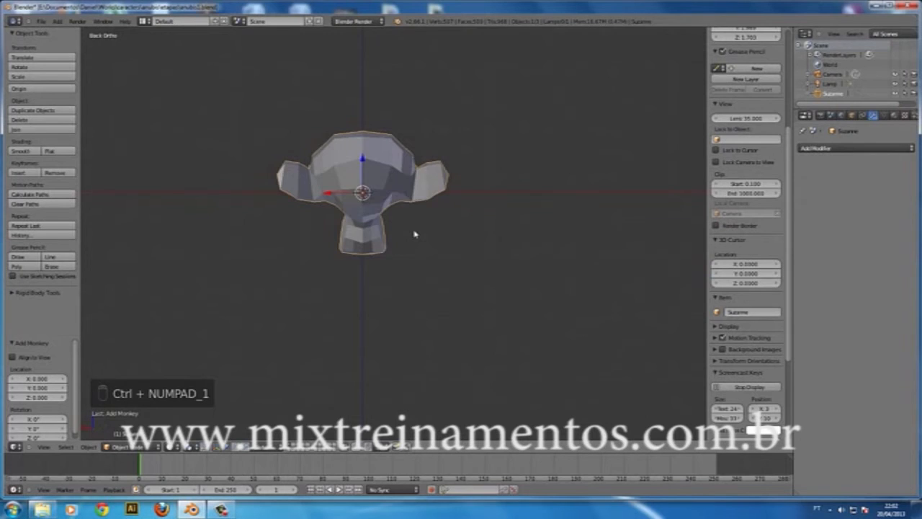
key(KP_3)
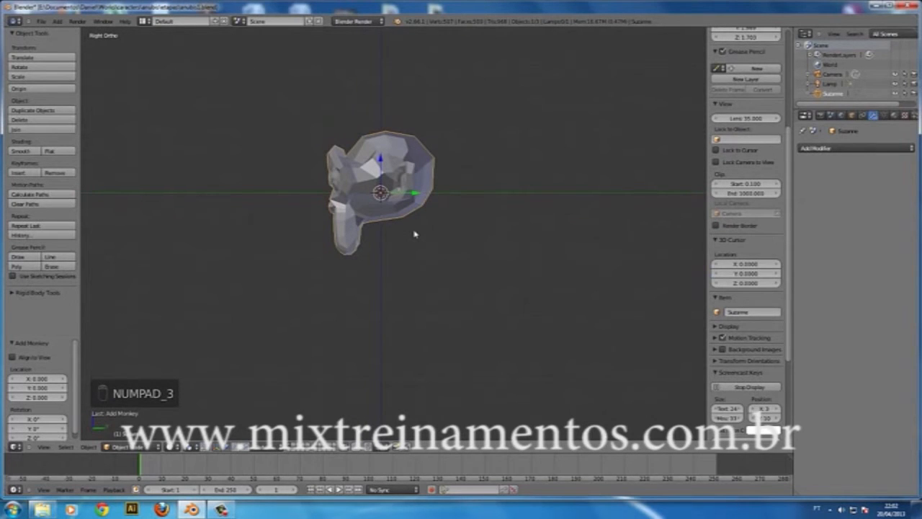
key(KP_3)
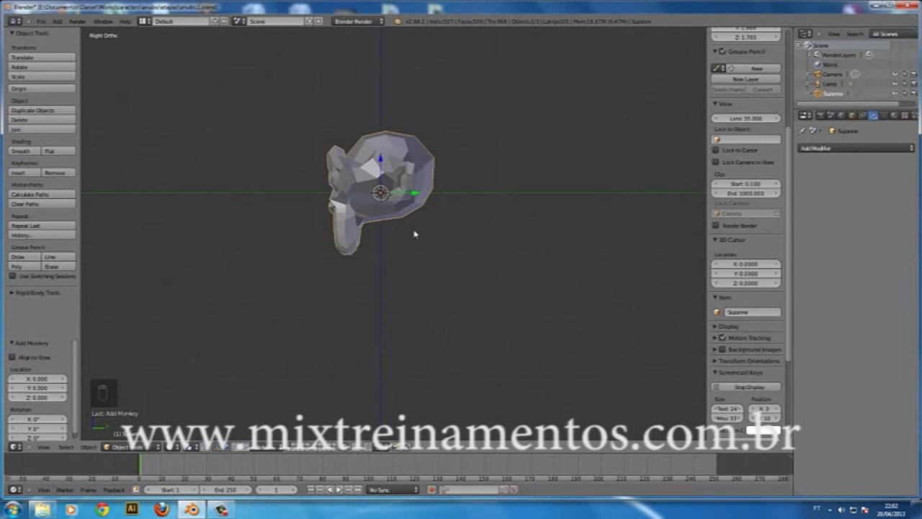
key(ctrl+KP_3)
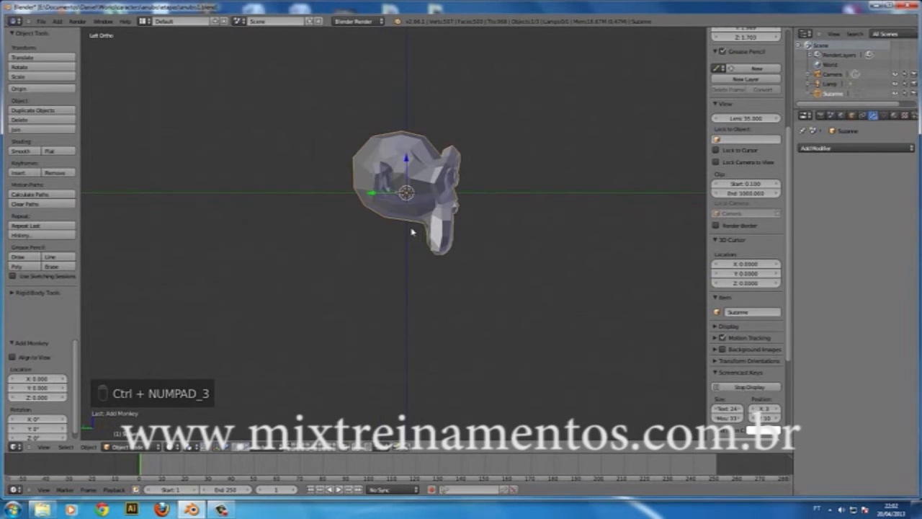
key(KP_7)
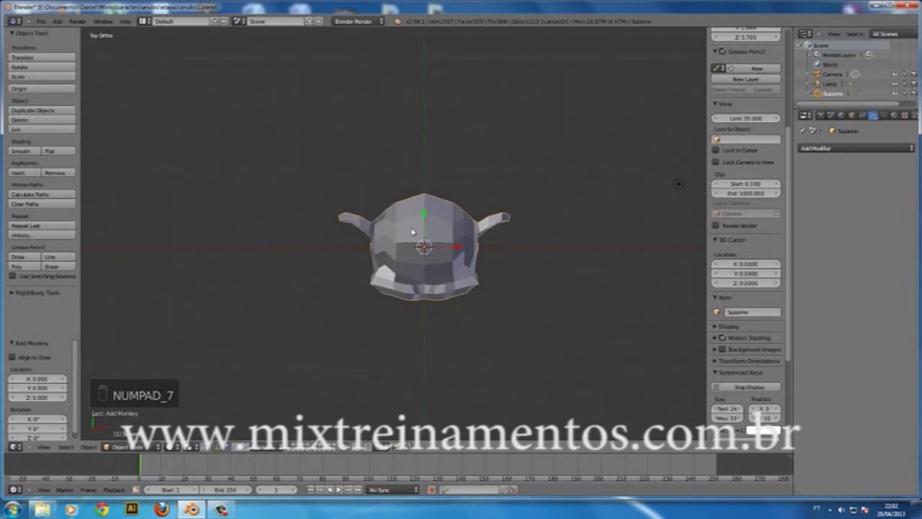
key(ctrl+KP_7)
Toggle the selection of all objects and the wireframe shading on and off, ending with nothing selected
middle_drag(461, 113, 501, 250)
key(a)
key(a)
key(z)
key(z)
key(a)
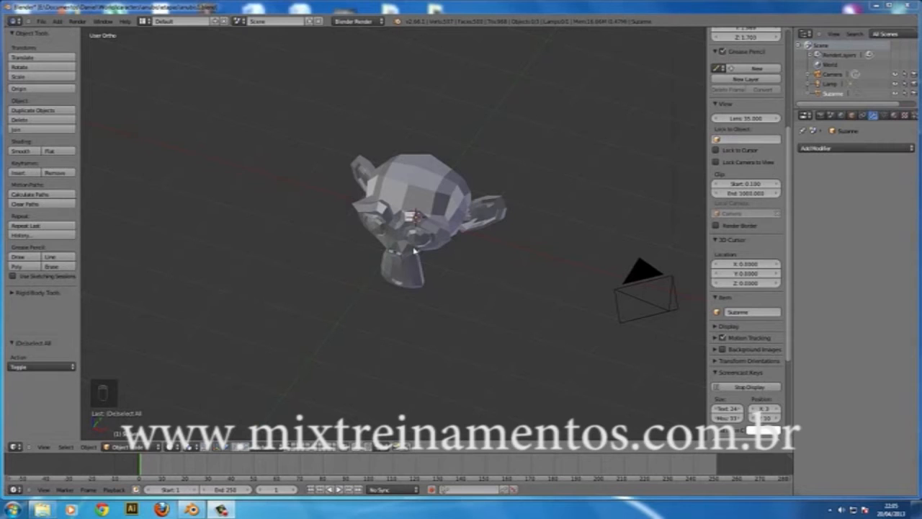
Select the monkey head and delete it from the scene
right_click(384, 209)
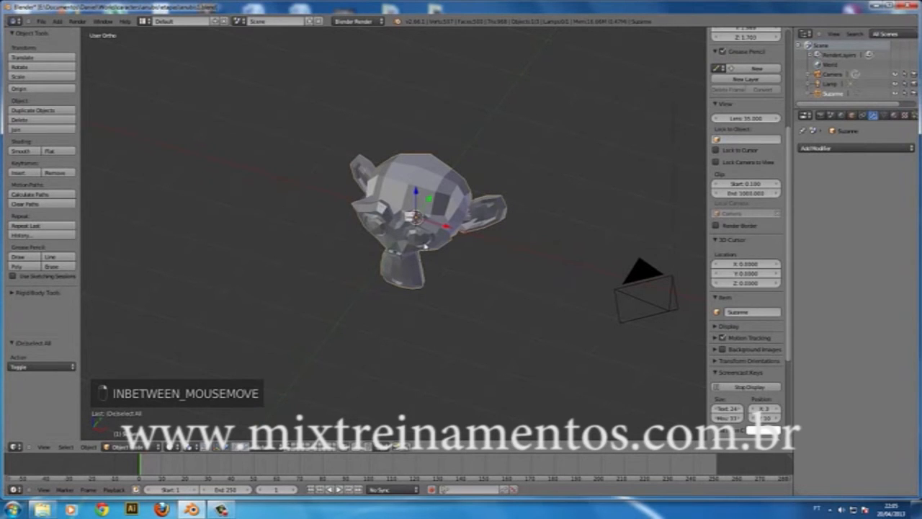
key(Delete)
click(412, 245)
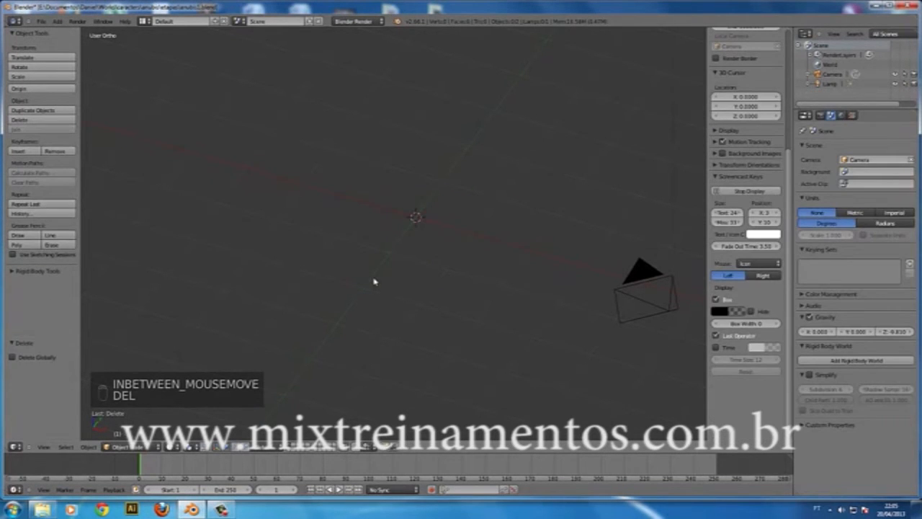
Add a Plane mesh at the 3D cursor and scale it to about 1.44 times its size
key(shift+a)
mouse_move(376, 278)
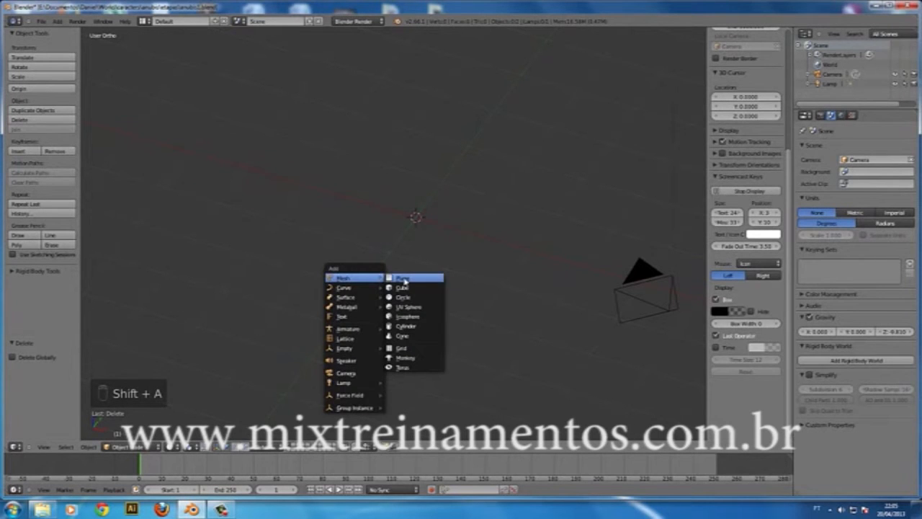
click(404, 281)
key(s)
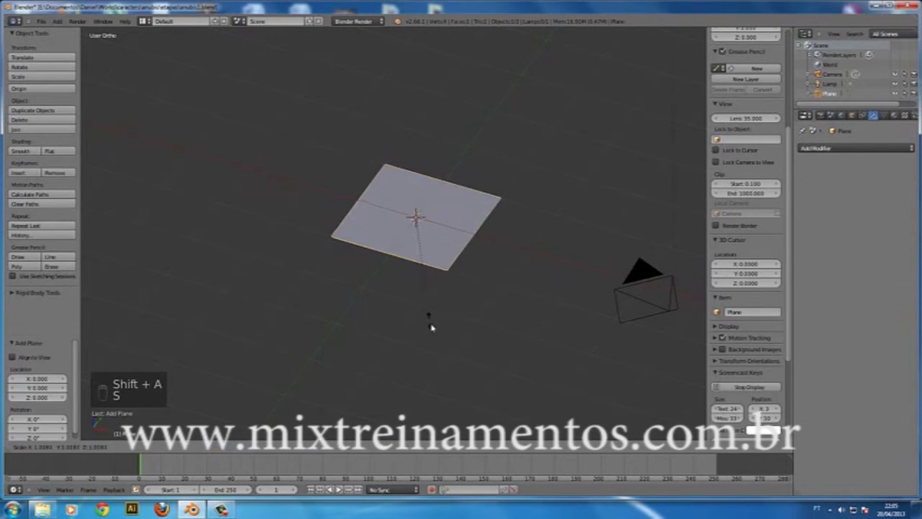
click(448, 354)
Rotate the plane about 54.7° around the Y axis and about -60° around the Z axis
middle_drag(394, 230, 611, 146)
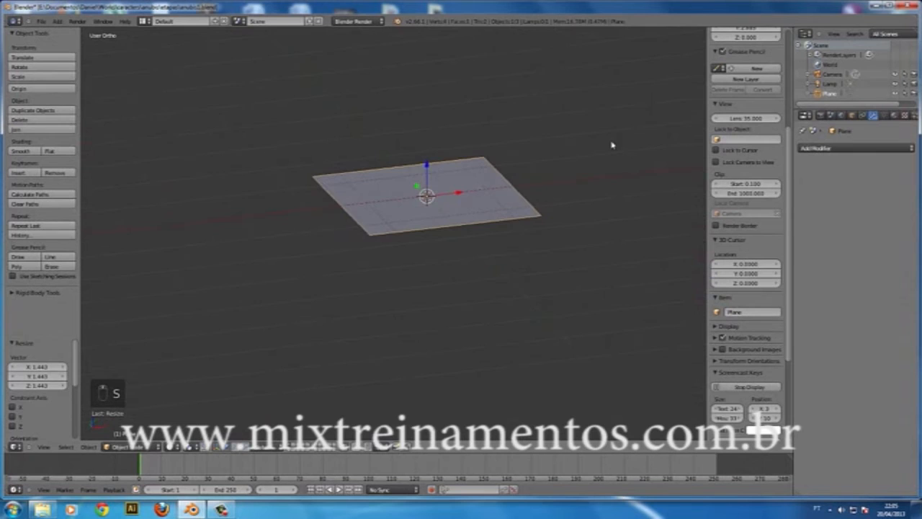
key(r)
key(y)
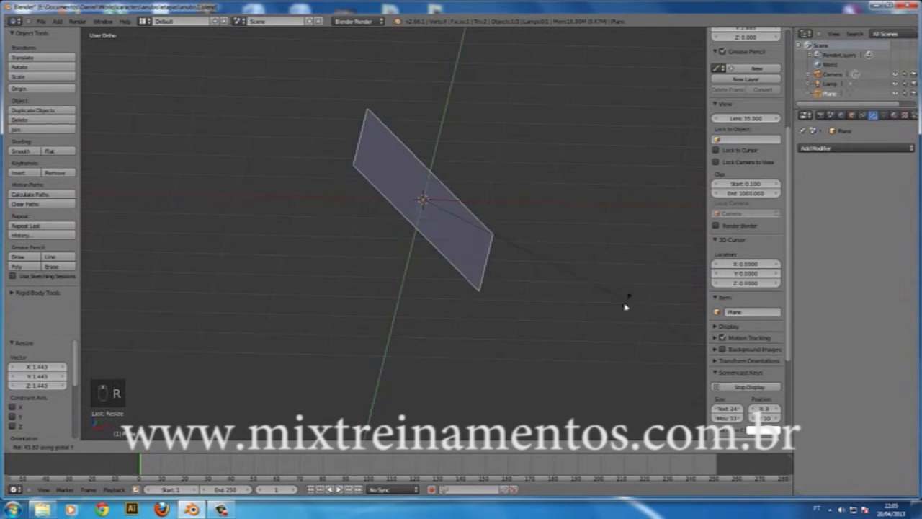
click(620, 312)
middle_drag(597, 325, 546, 320)
key(r)
key(z)
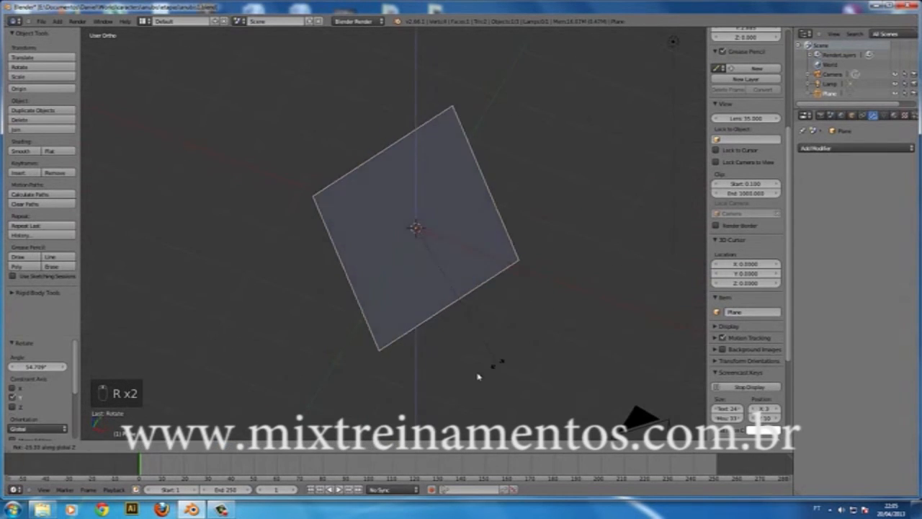
click(434, 374)
Move the rotated plane freely off the 3D cursor's position and clear the selection
middle_drag(418, 300, 536, 284)
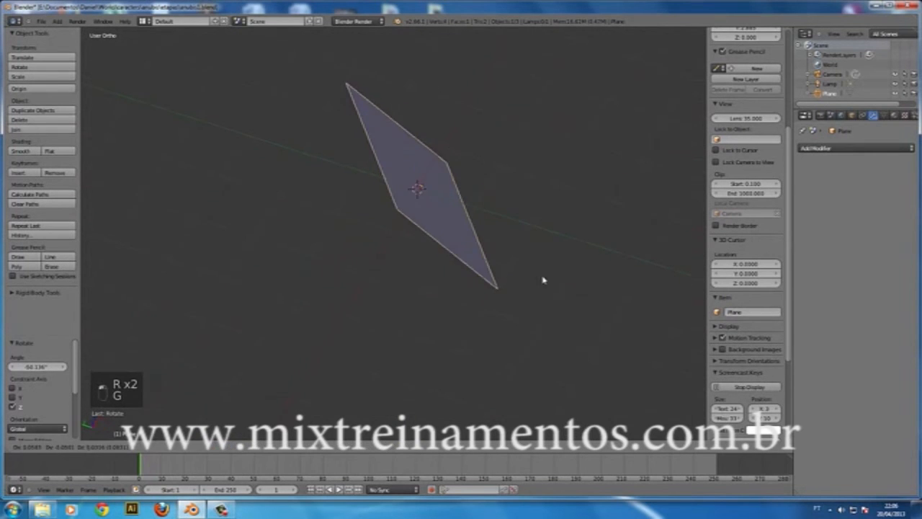
key(g)
click(605, 253)
key(a)
Add a Cube mesh at the 3D cursor and scale it to about 0.487 in wireframe, returning to solid shading
middle_drag(598, 266, 480, 253)
key(shift+a)
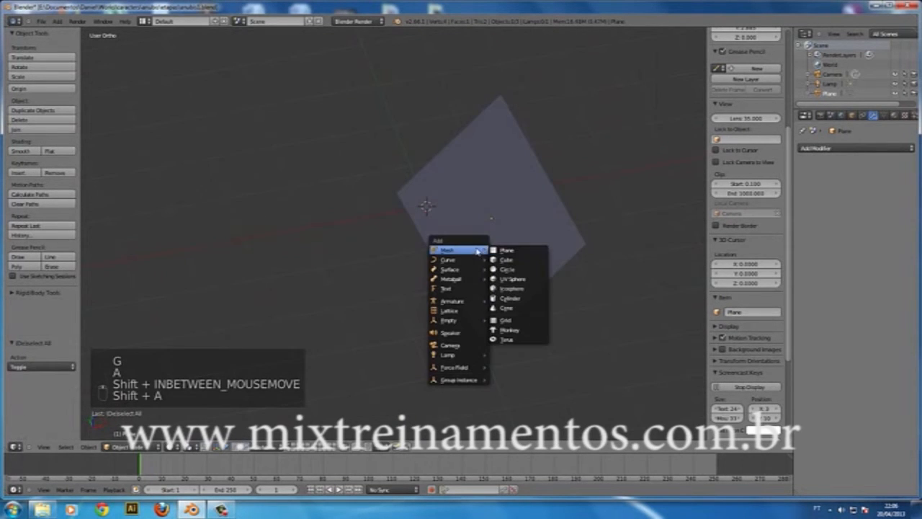
click(511, 261)
key(z)
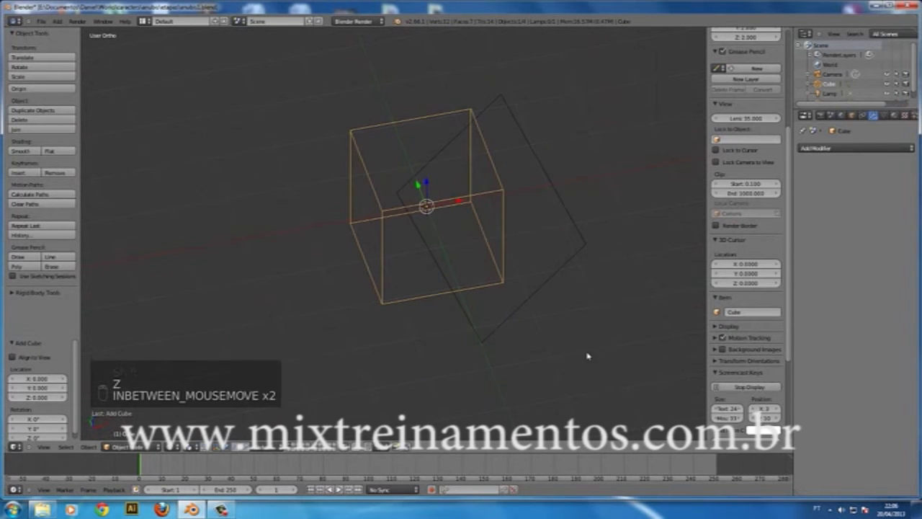
key(s)
click(496, 299)
key(z)
middle_drag(517, 303, 498, 275)
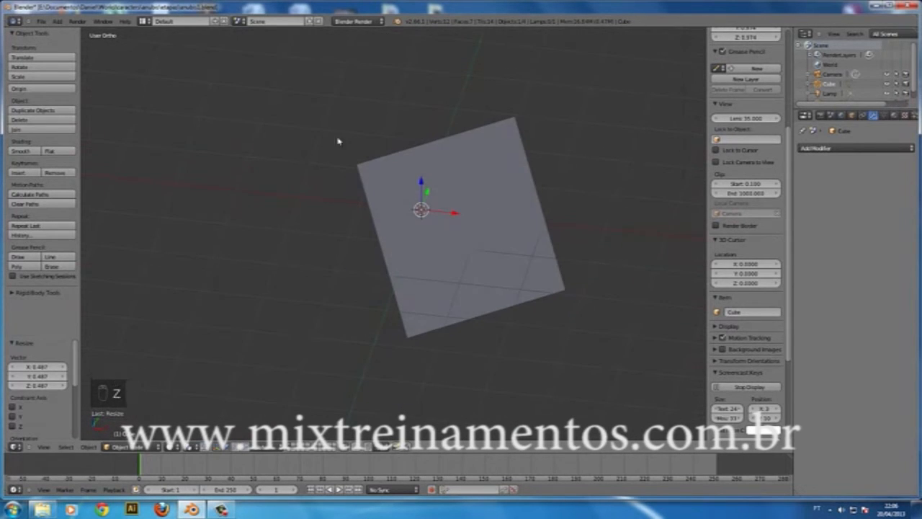
Move the cube freely by about 0.605 in X, -0.86 in Y and 0.315 in Z toward the tilted plane
middle_drag(365, 214, 416, 220)
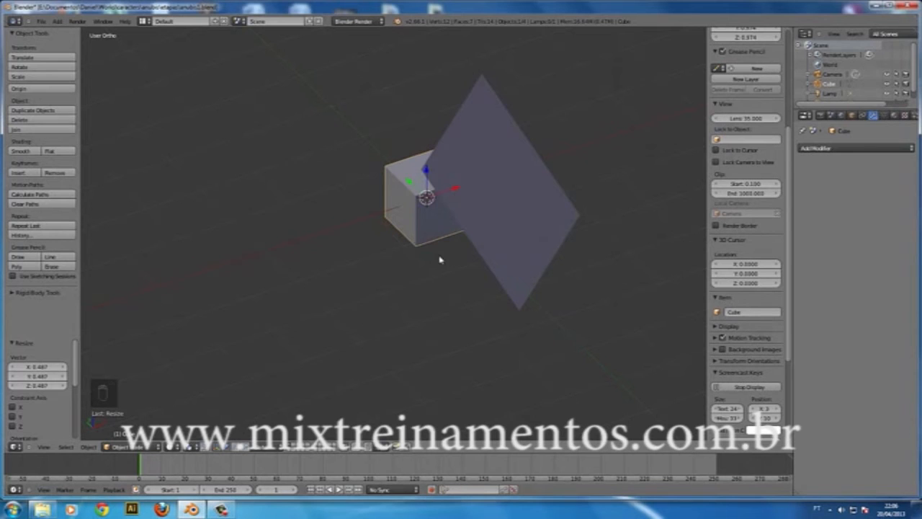
middle_drag(461, 274, 493, 235)
key(g)
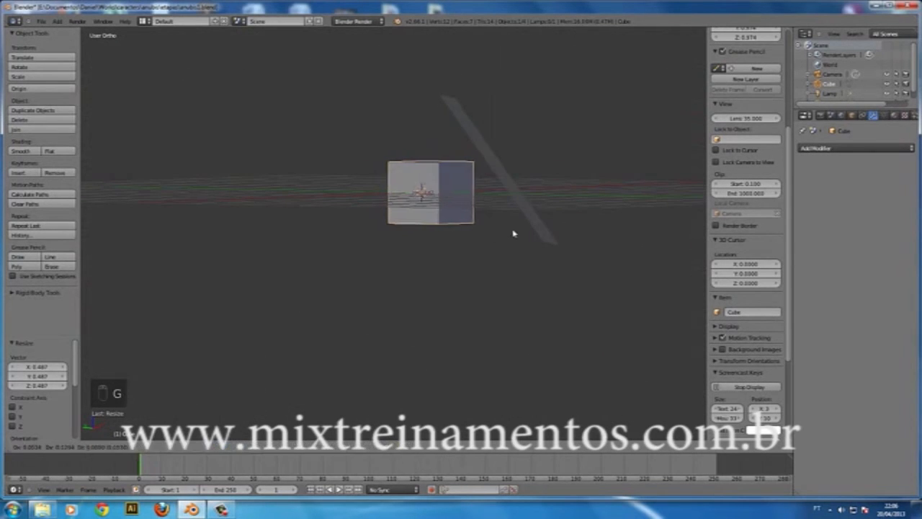
click(560, 219)
Examine how the cube and the tilted plane overlap from several viewing angles, switching the view's projection and back
middle_drag(558, 220, 514, 221)
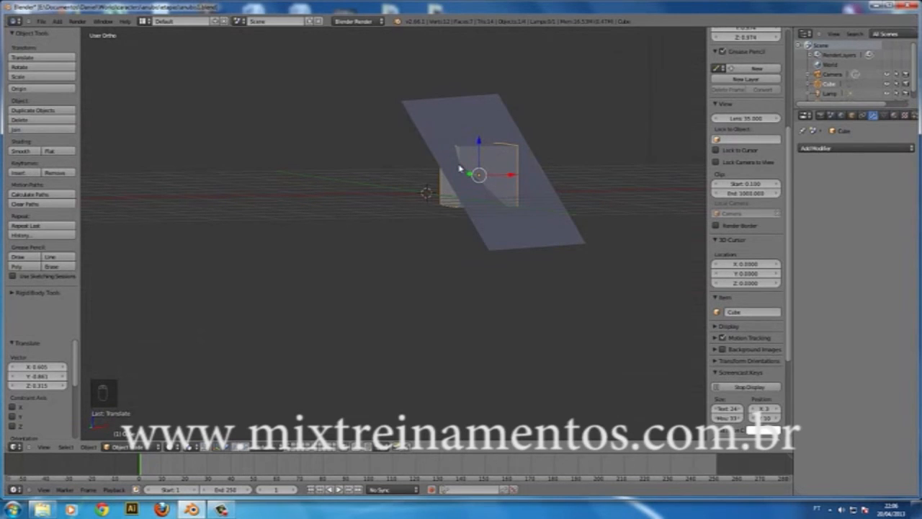
middle_drag(454, 160, 491, 156)
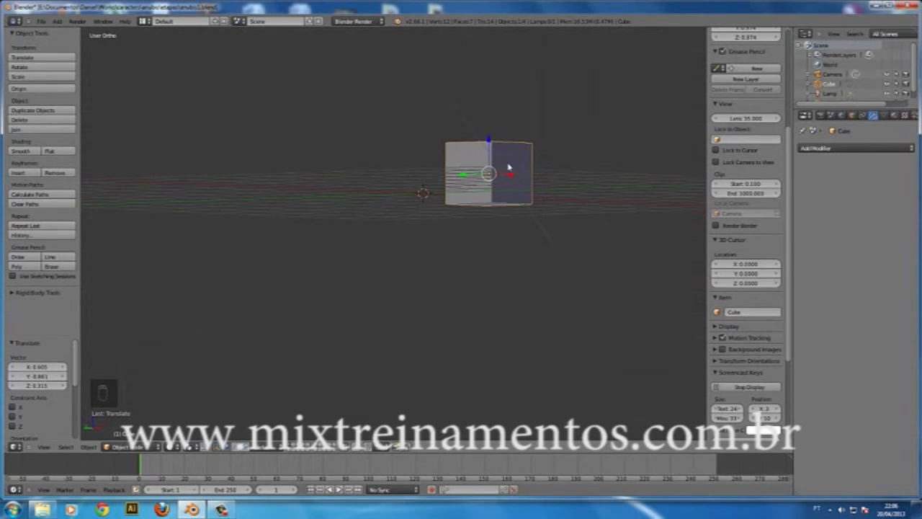
middle_drag(482, 143, 504, 207)
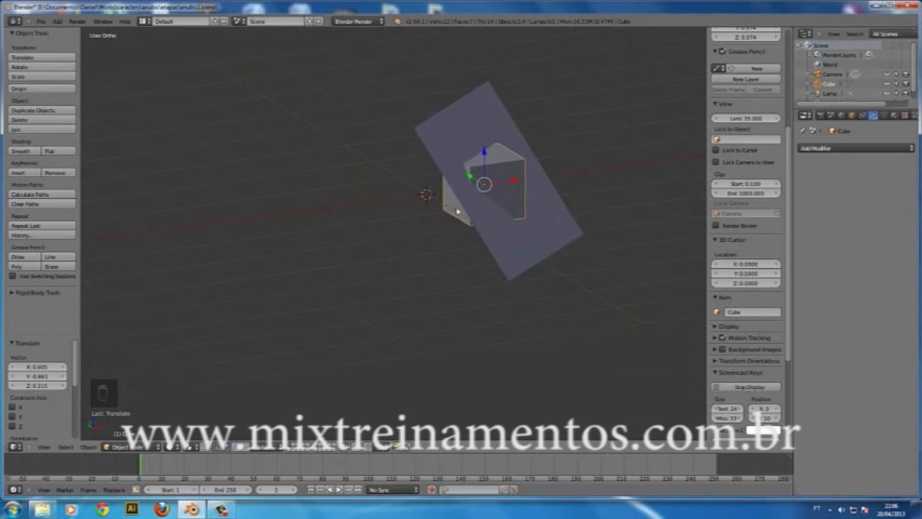
middle_drag(550, 232, 464, 258)
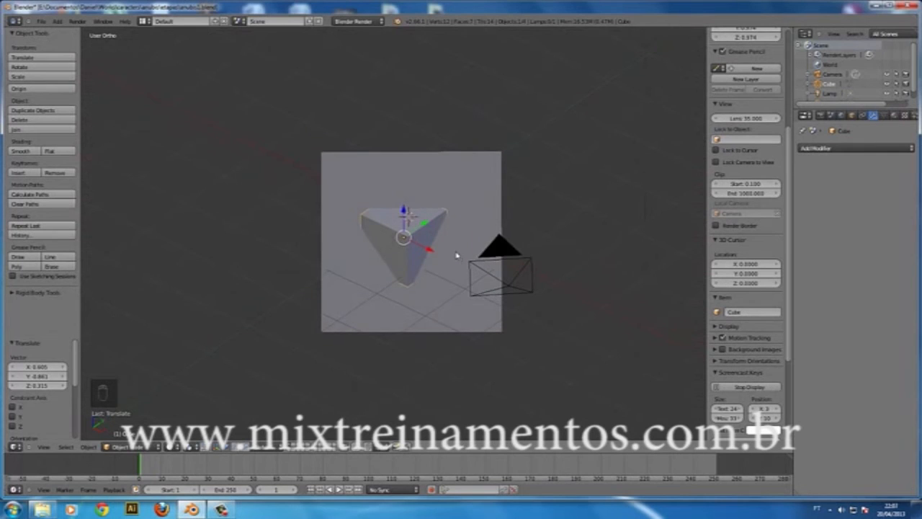
key(KP_5)
key(KP_5)
Try to move the cube freely and along the global Z axis from this angled view
key(g)
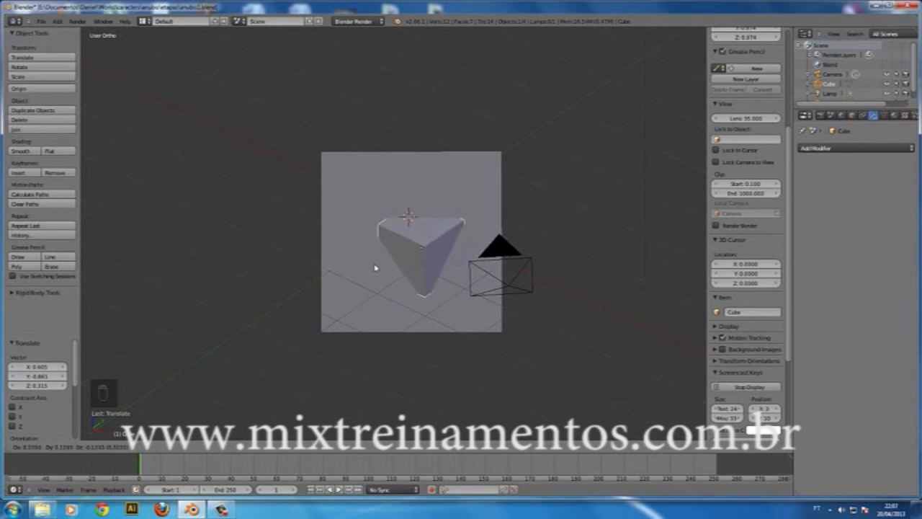
right_click(389, 285)
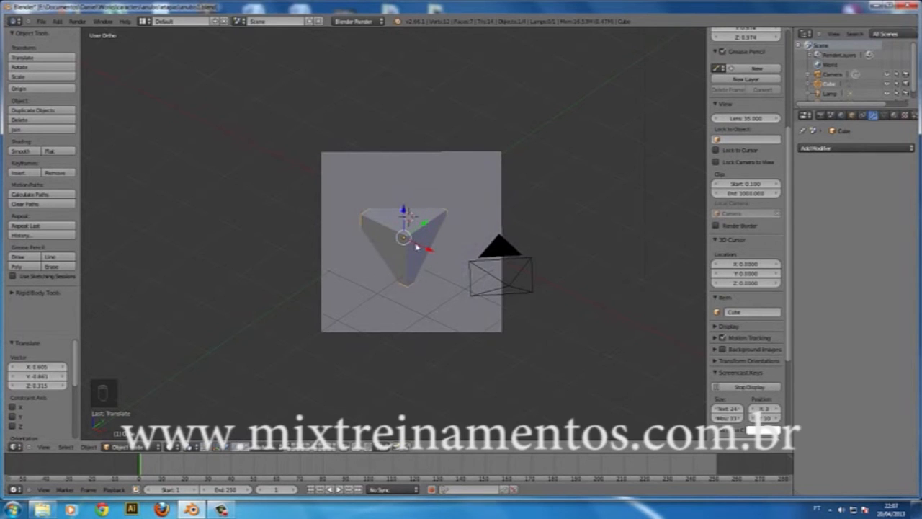
key(g)
key(z)
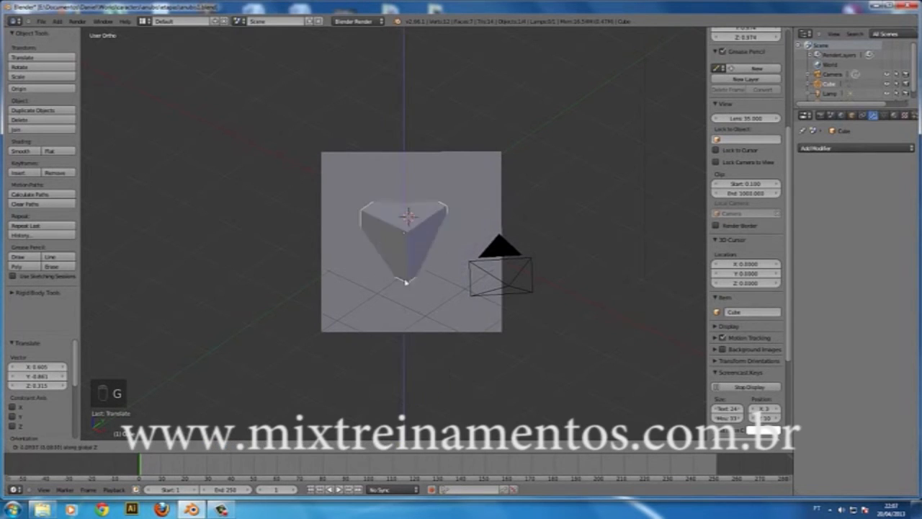
right_click(402, 262)
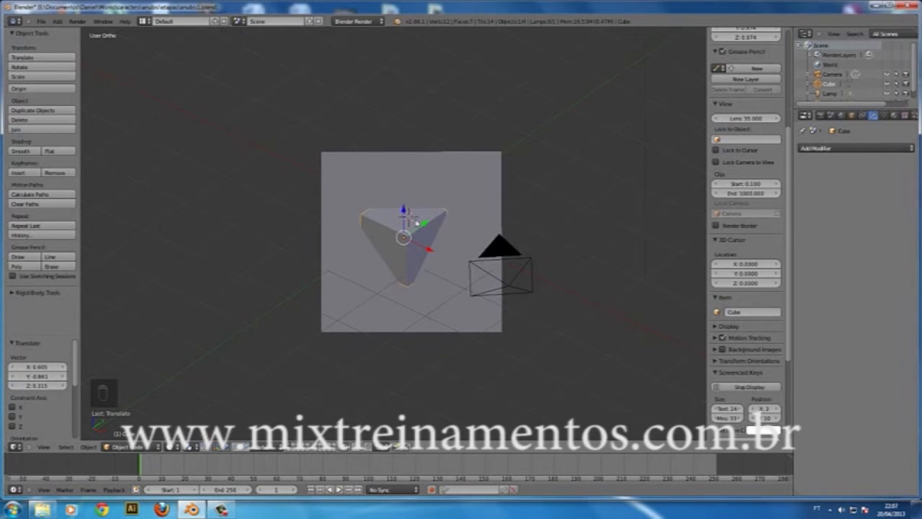
key(g)
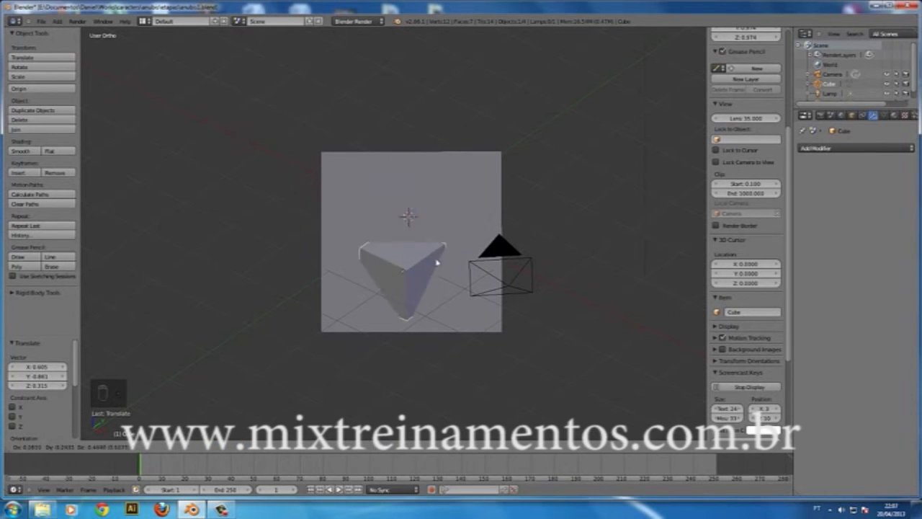
click(428, 247)
Move the cube freely by about -0.53 in X, 0.44 in Y and -0.31 in Z, away from the plane
middle_drag(382, 244, 433, 308)
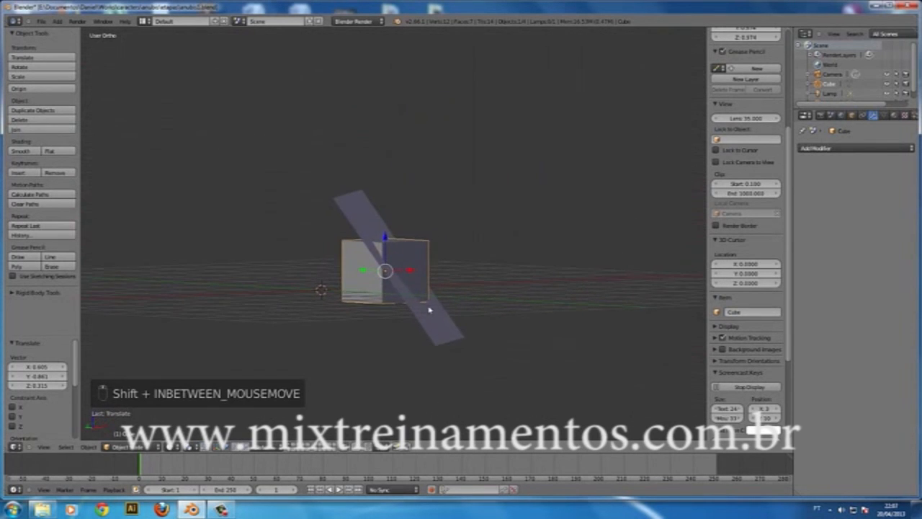
key(g)
click(369, 271)
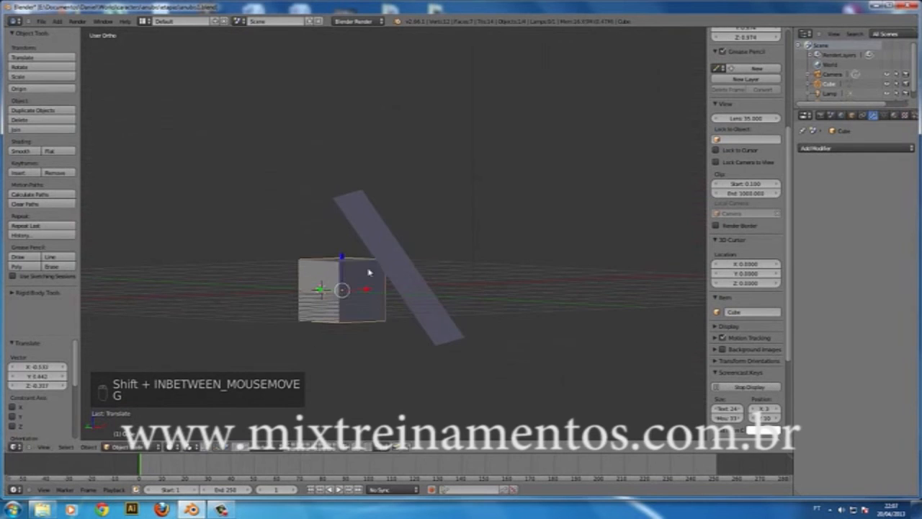
Move the cube along the global X axis past the plane's edge and about 0.03 along the global Z axis
middle_drag(435, 275, 387, 320)
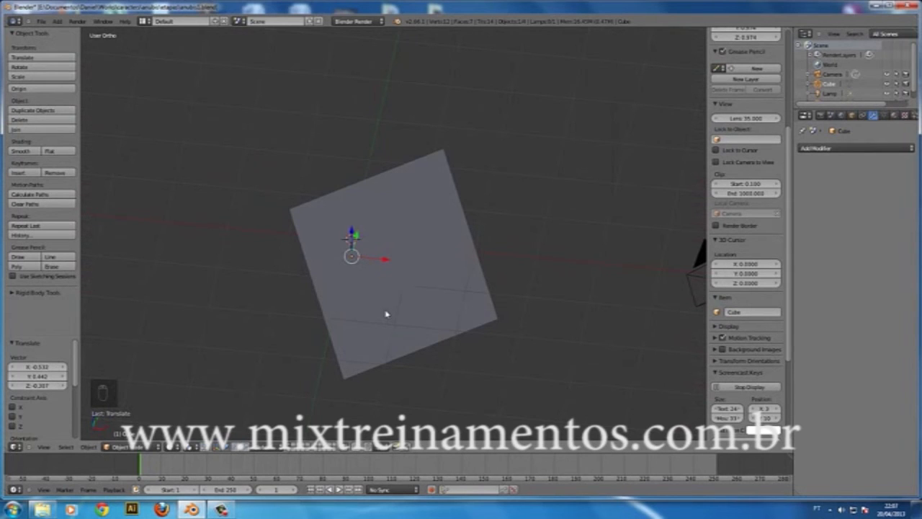
key(z)
key(z)
key(g)
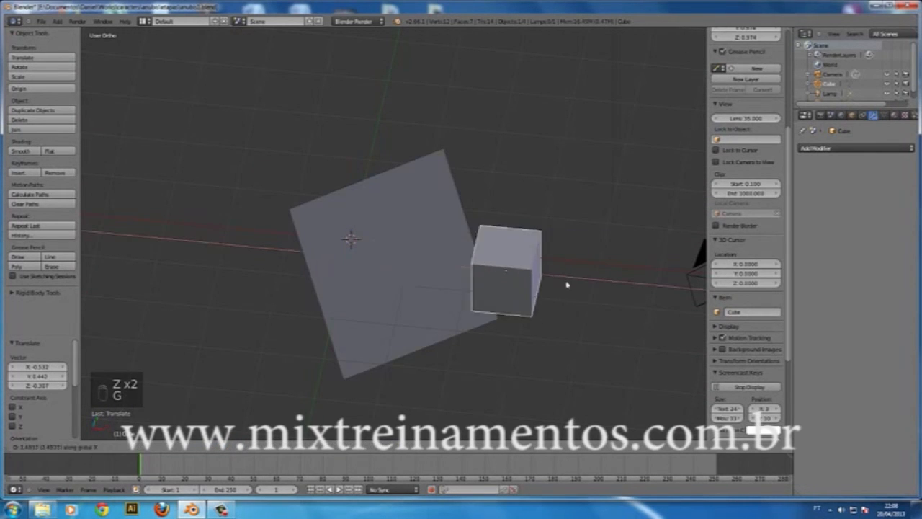
click(546, 275)
key(g)
key(z)
key(Escape)
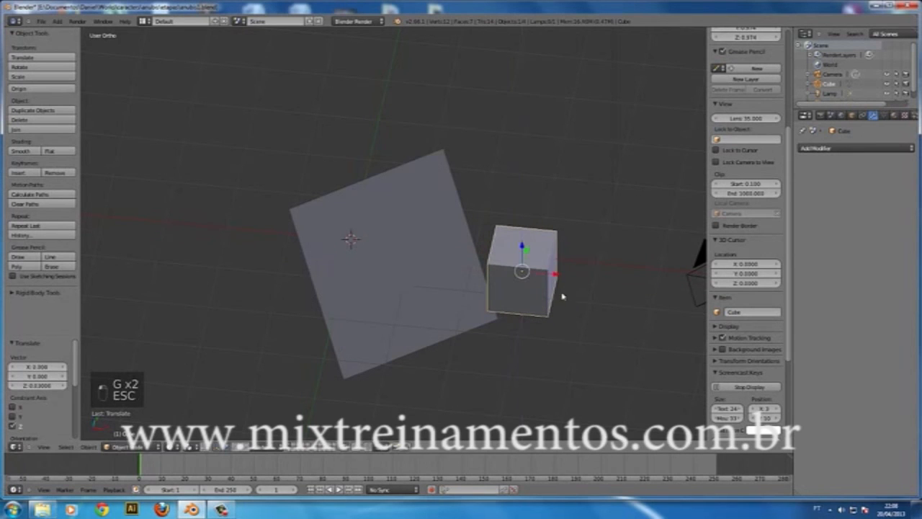
Try to move the cube freely without an axis constraint
key(g)
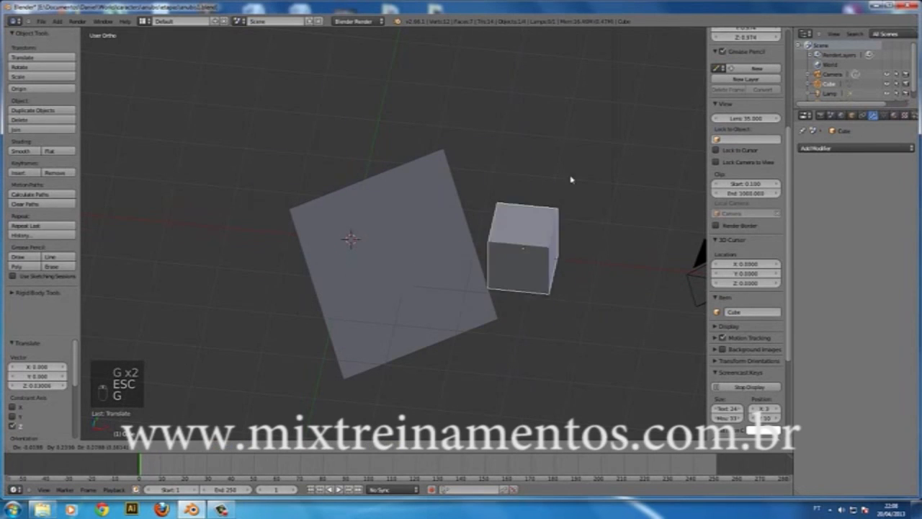
click(461, 278)
key(g)
right_click(456, 278)
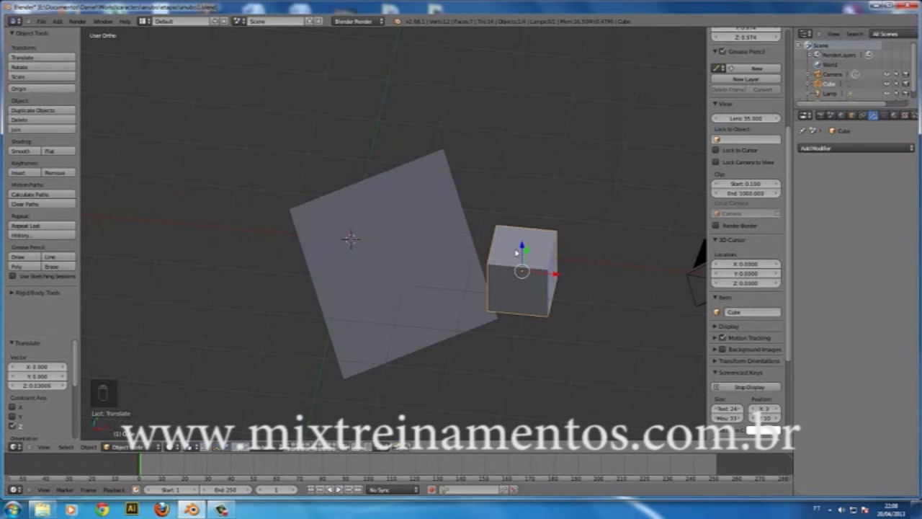
Try to rotate the cube freely with trackball rotation
middle_drag(526, 281, 505, 299)
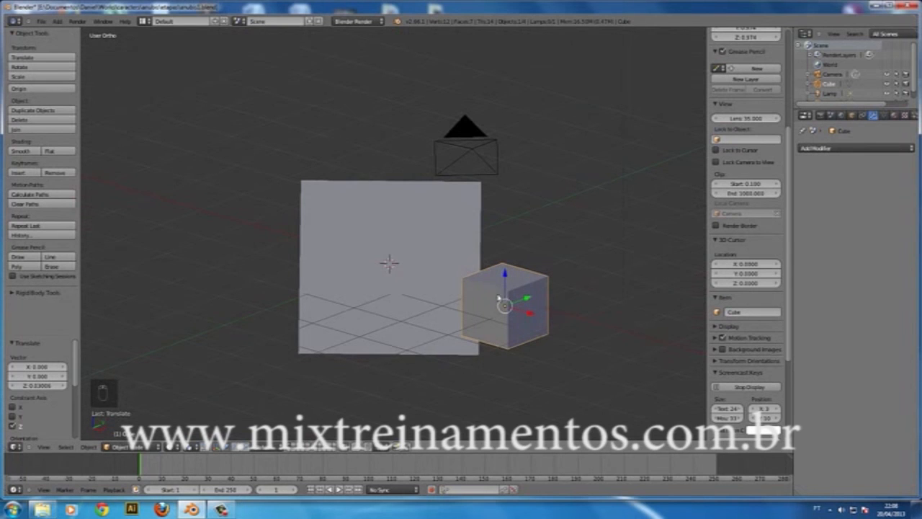
key(r)
key(r)
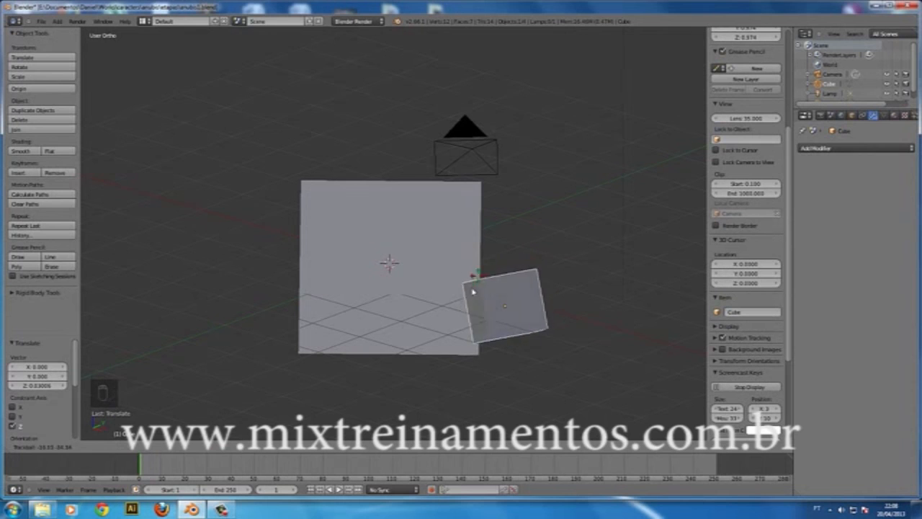
right_click(511, 300)
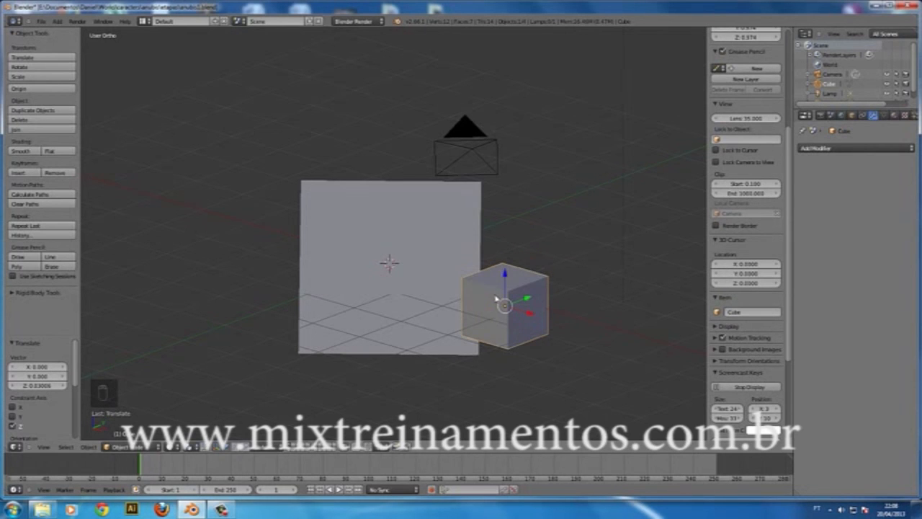